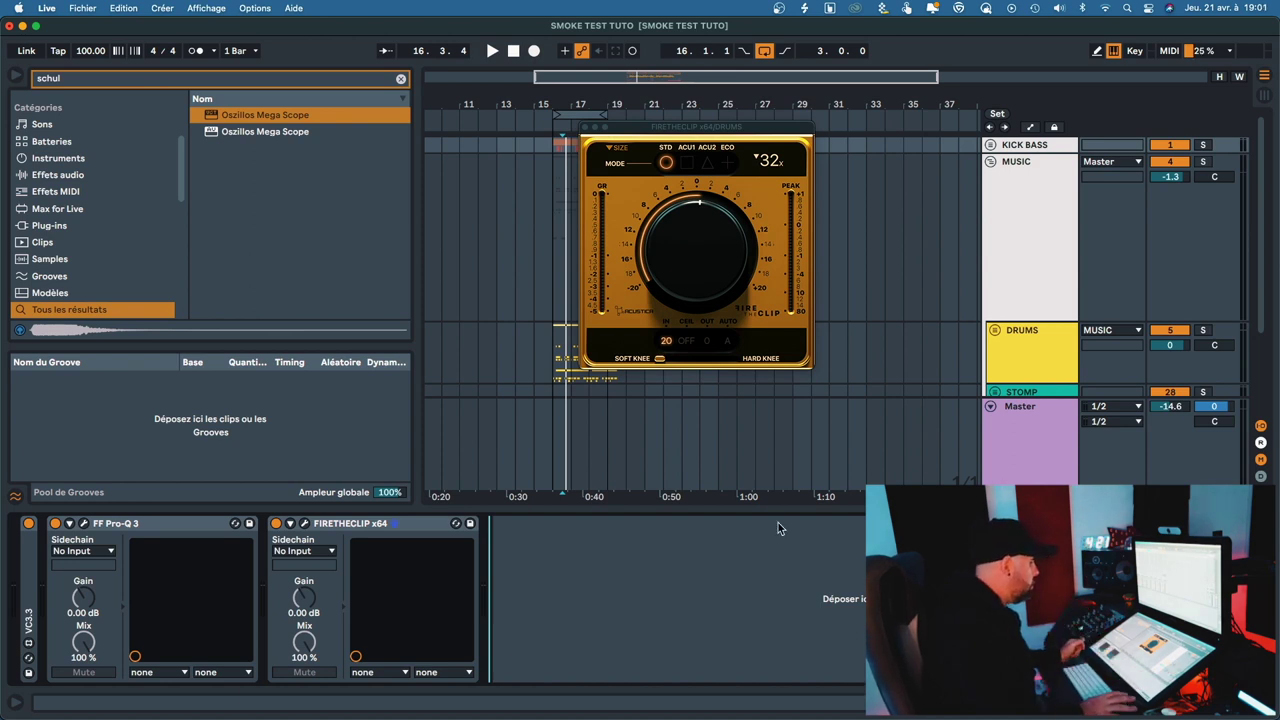
- Examine the oversampling options of the clipper on the DRUMS track without changing the selection
{"action": "left_click", "coordinate": [710, 267]}
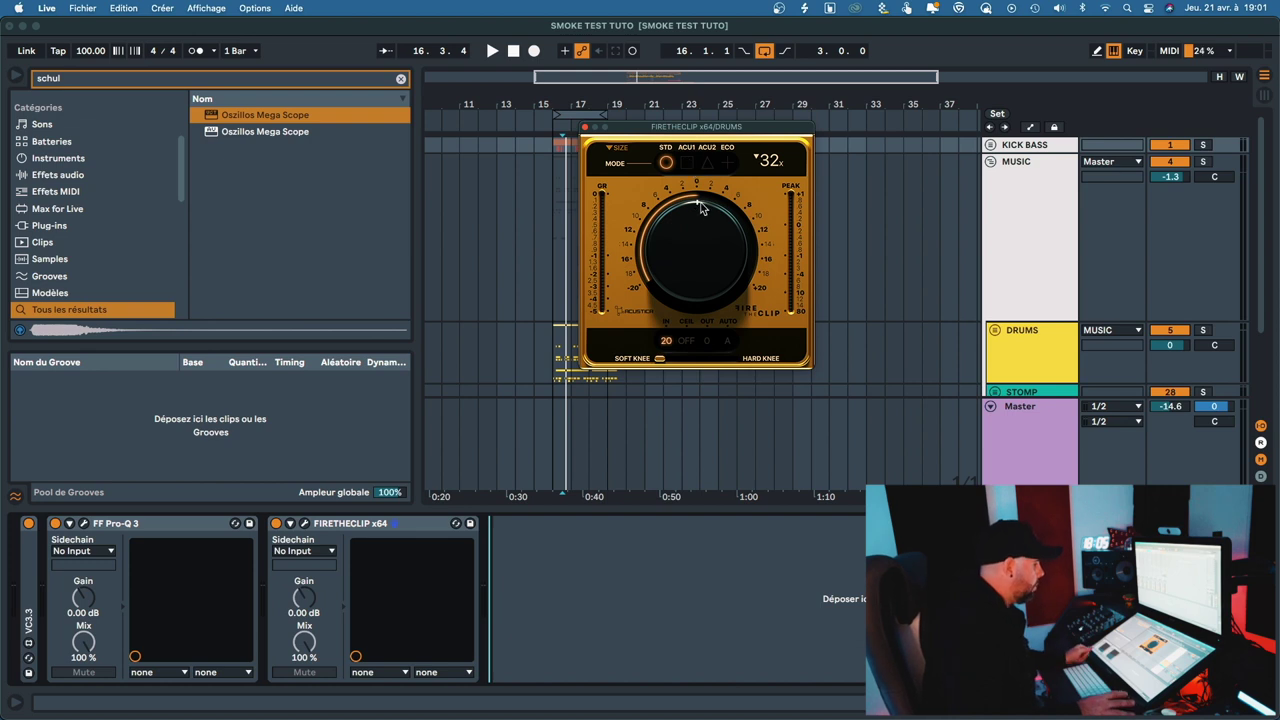
{"action": "left_click", "coordinate": [760, 163]}
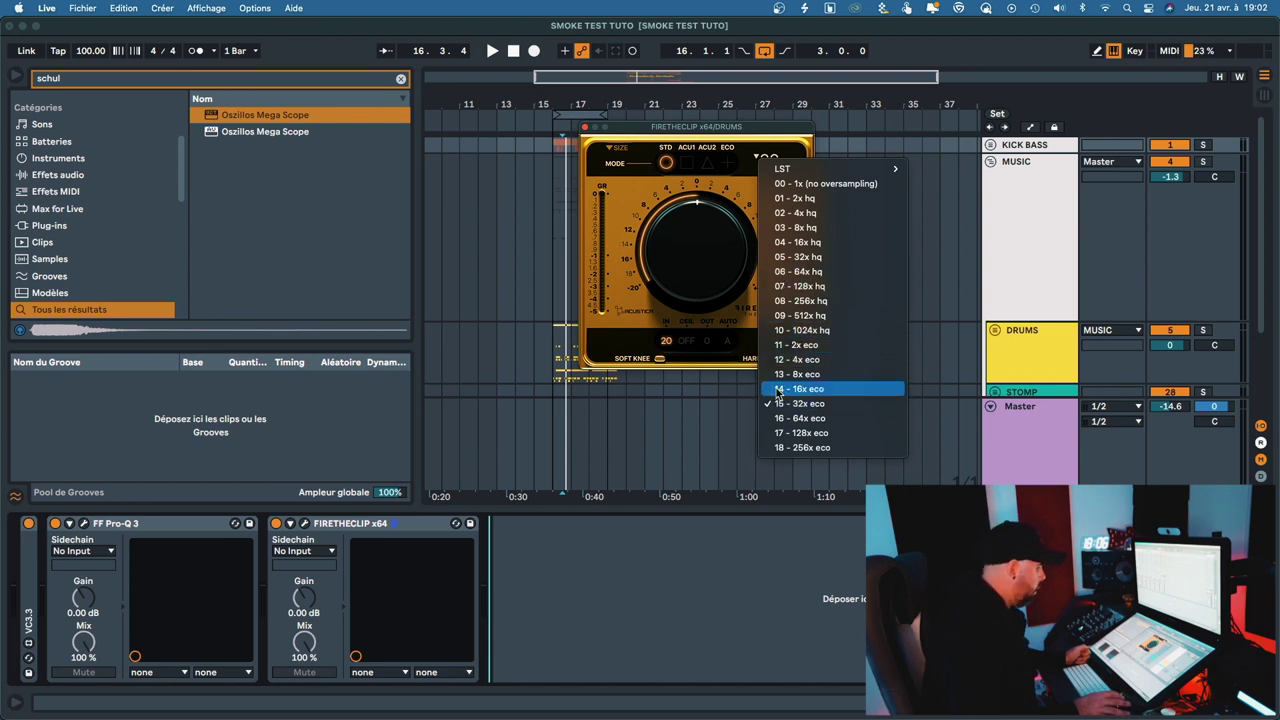
{"action": "left_click", "coordinate": [611, 278]}
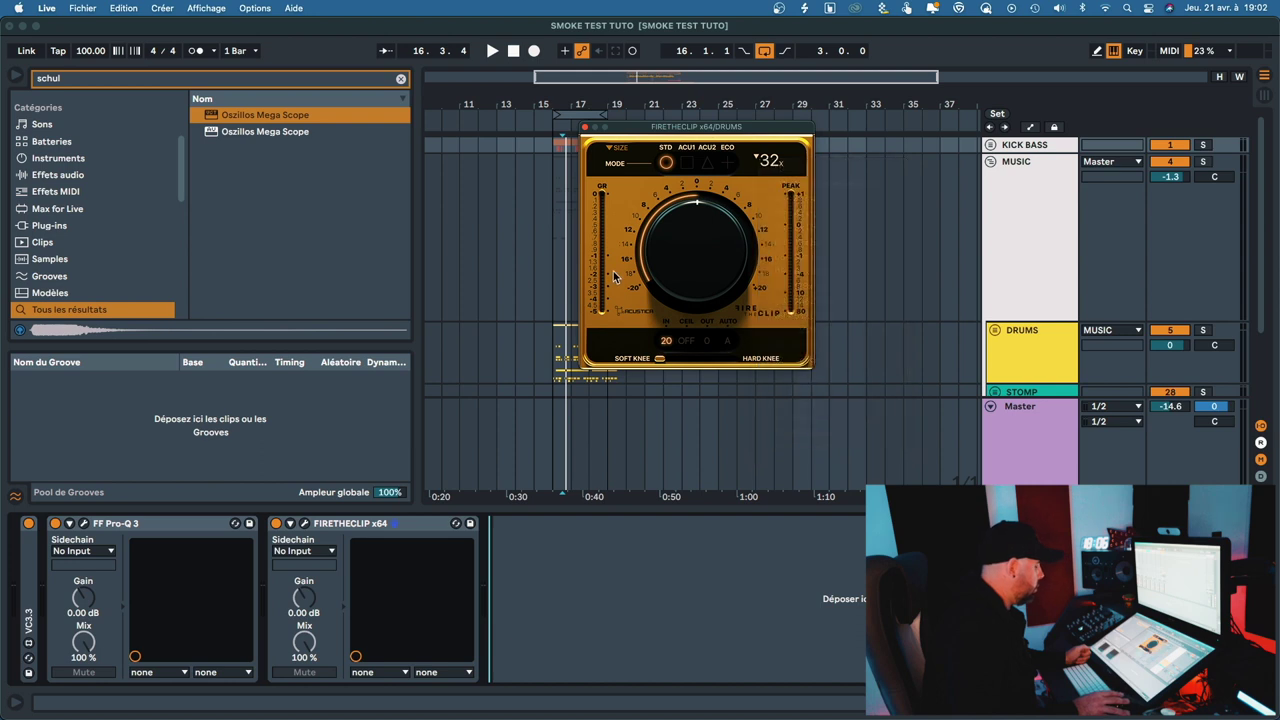
- Try the clipper's main knob at about -2 and the slider between soft and hard knee
{"action": "mouse_move", "coordinate": [667, 268]}
{"action": "left_mouse_down"}
{"action": "mouse_move", "coordinate": [666, 247]}
{"action": "mouse_move", "coordinate": [671, 271]}
{"action": "left_mouse_up"}
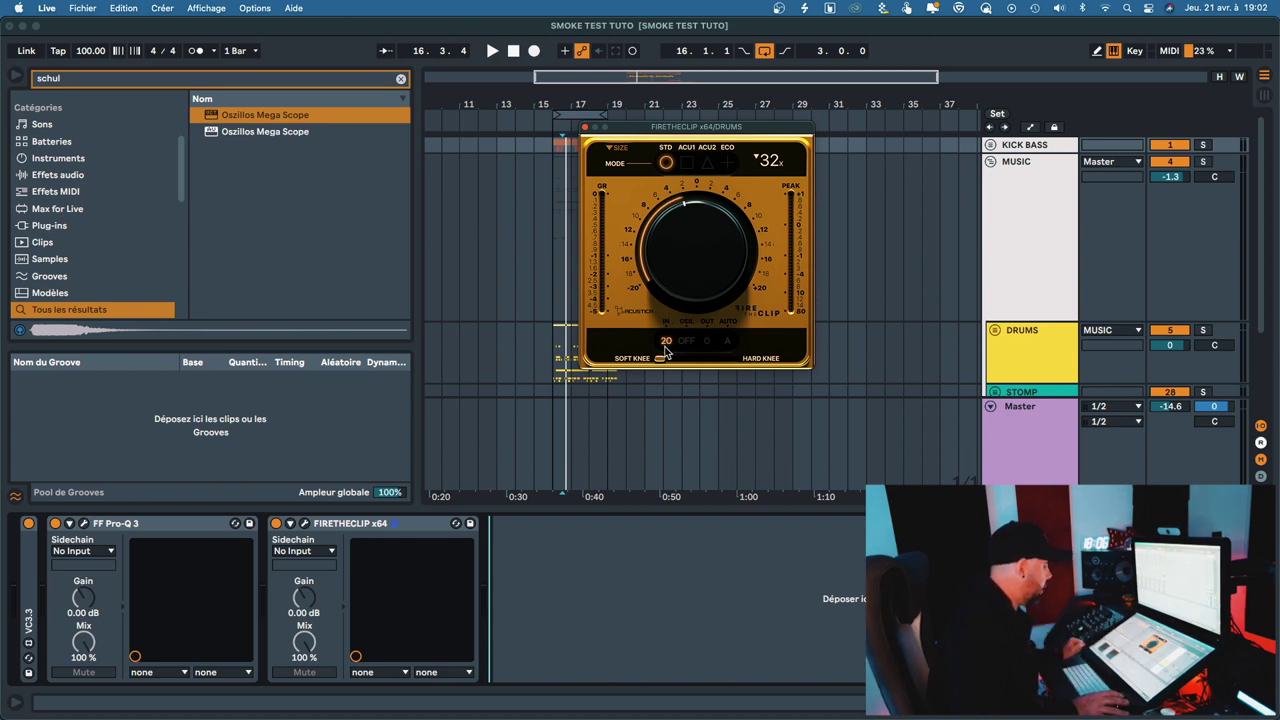
{"action": "left_click_drag", "start_coordinate": [720, 368], "coordinate": [678, 370]}
{"action": "left_click_drag", "start_coordinate": [760, 375], "coordinate": [636, 388]}
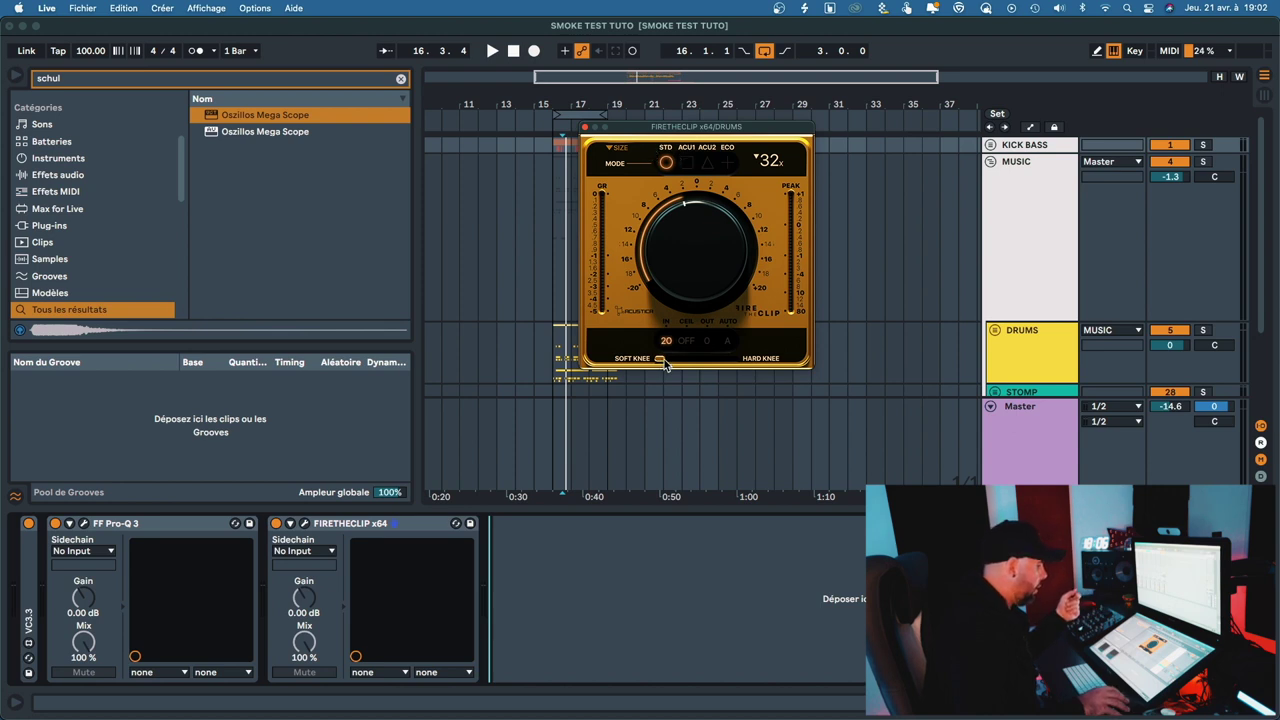
{"action": "mouse_move", "coordinate": [664, 359]}
{"action": "left_mouse_down"}
{"action": "mouse_move", "coordinate": [826, 386]}
{"action": "mouse_move", "coordinate": [682, 318]}
{"action": "mouse_move", "coordinate": [675, 294]}
{"action": "mouse_move", "coordinate": [801, 343]}
{"action": "mouse_move", "coordinate": [680, 300]}
{"action": "mouse_move", "coordinate": [556, 294]}
{"action": "left_mouse_up"}
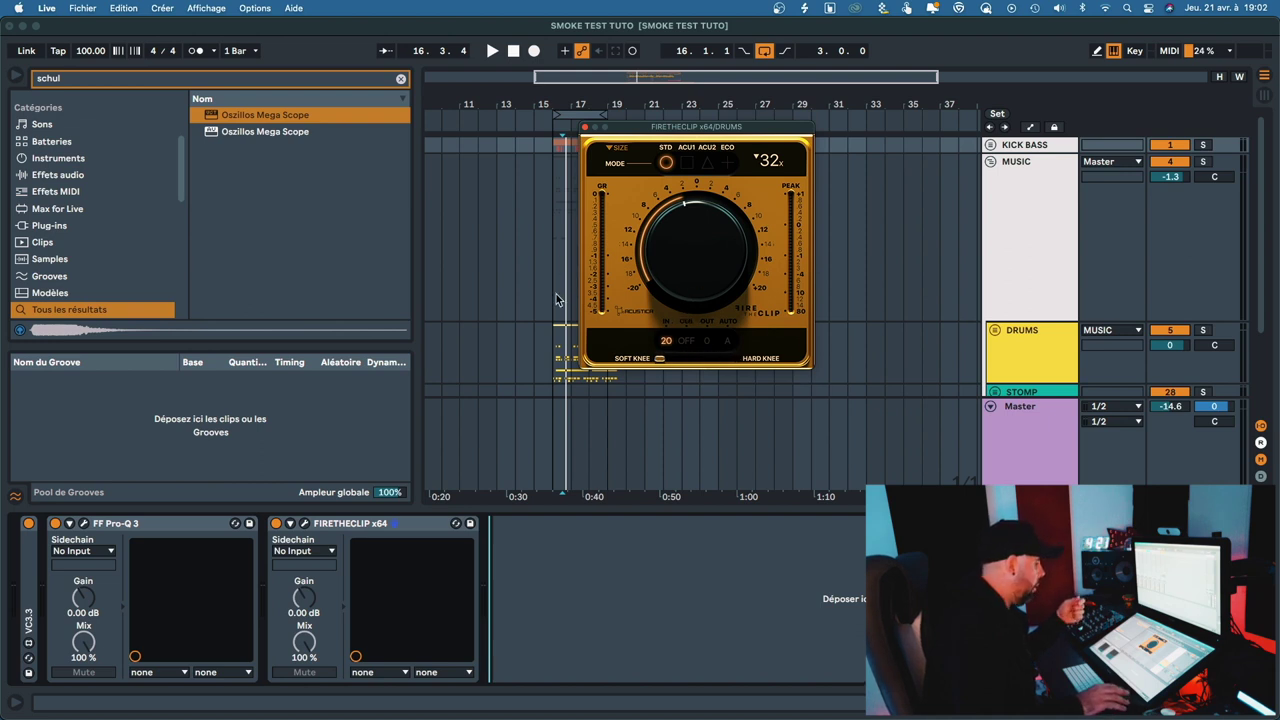
- Try the clipper's AUTO option and return the main knob to 0
{"action": "left_click", "coordinate": [687, 342]}
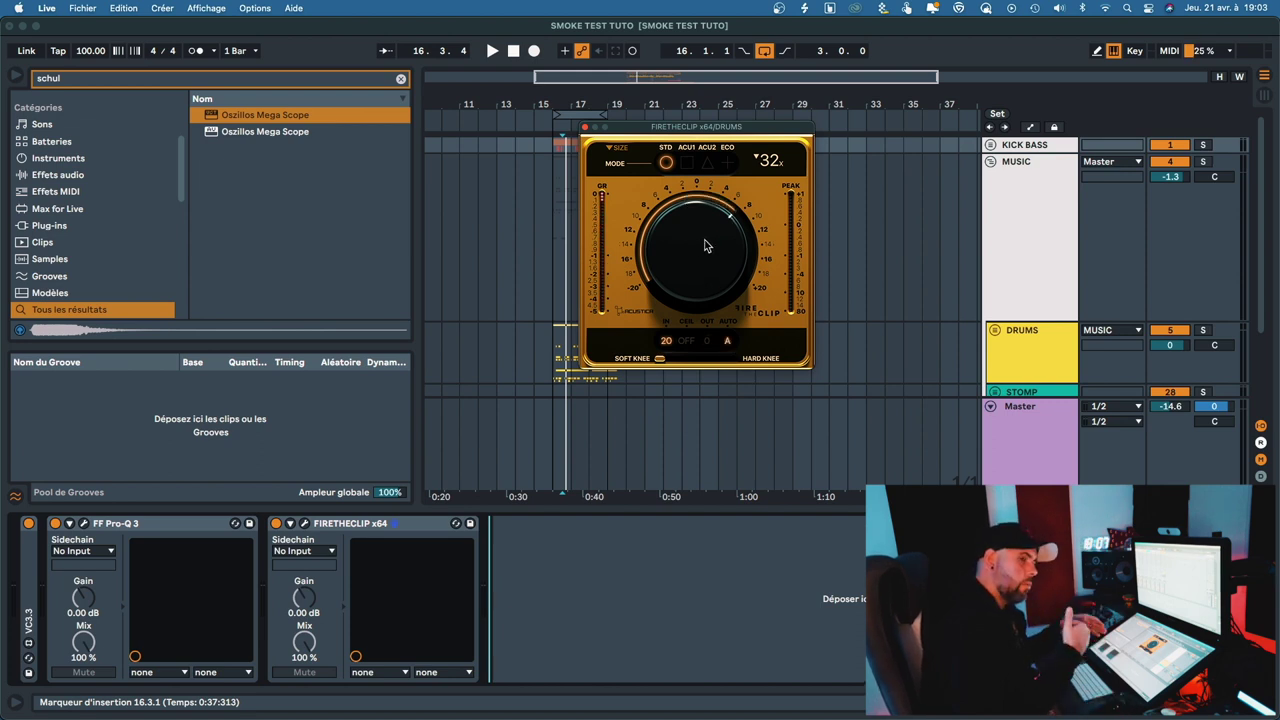
{"action": "left_click_drag", "start_coordinate": [708, 246], "coordinate": [703, 263]}
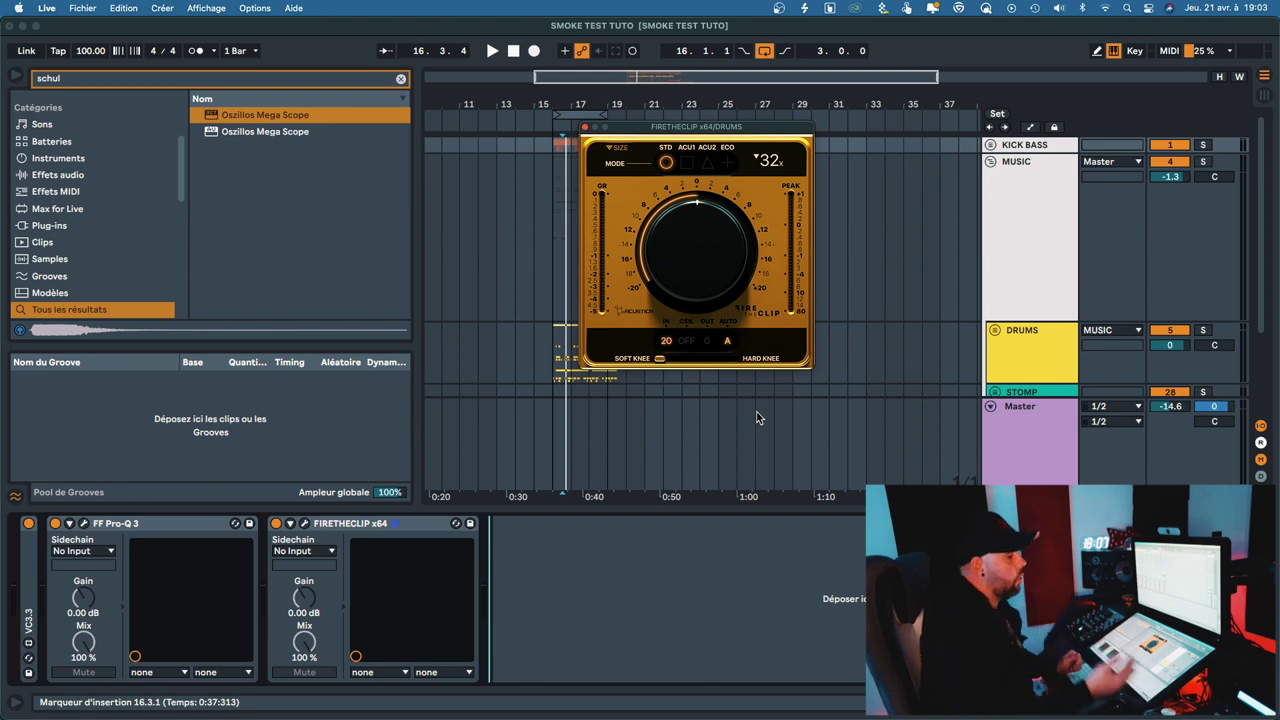
{"action": "left_click", "coordinate": [727, 340]}
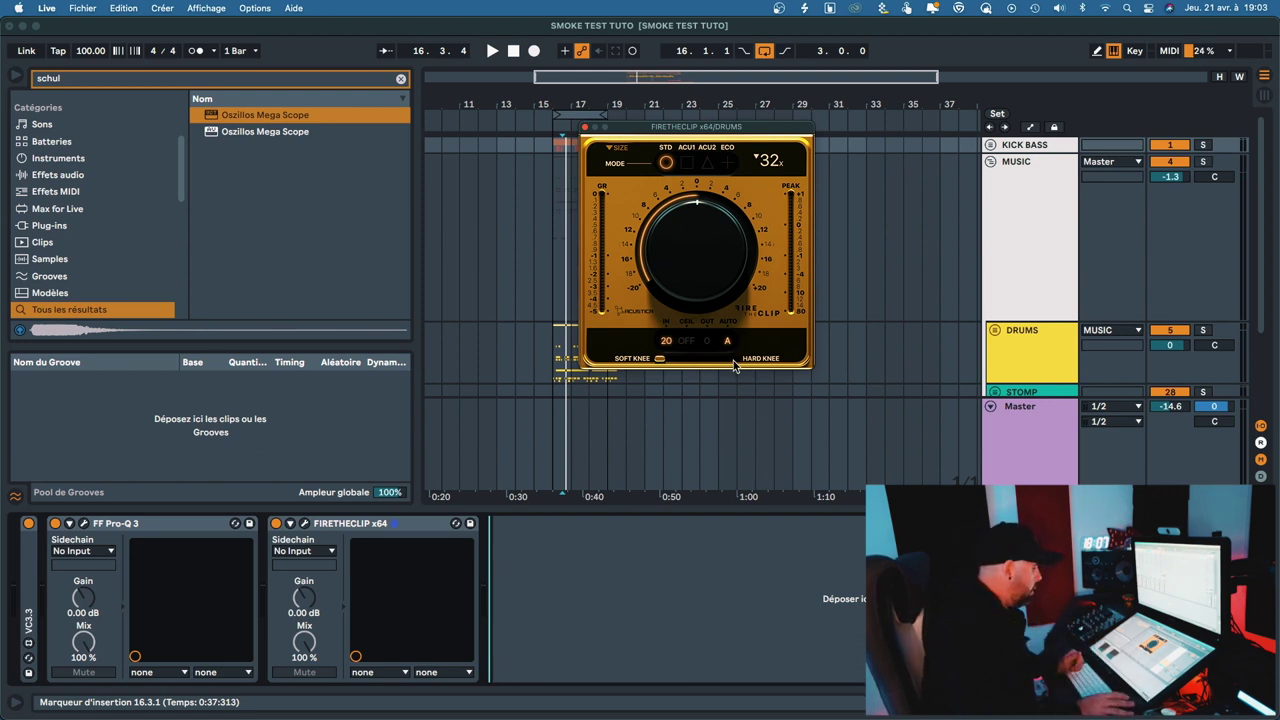
- Open the Master track's Oszillos Mega Scope, place its window below the clipper, and reselect the DRUMS track
{"action": "left_click", "coordinate": [1013, 481]}
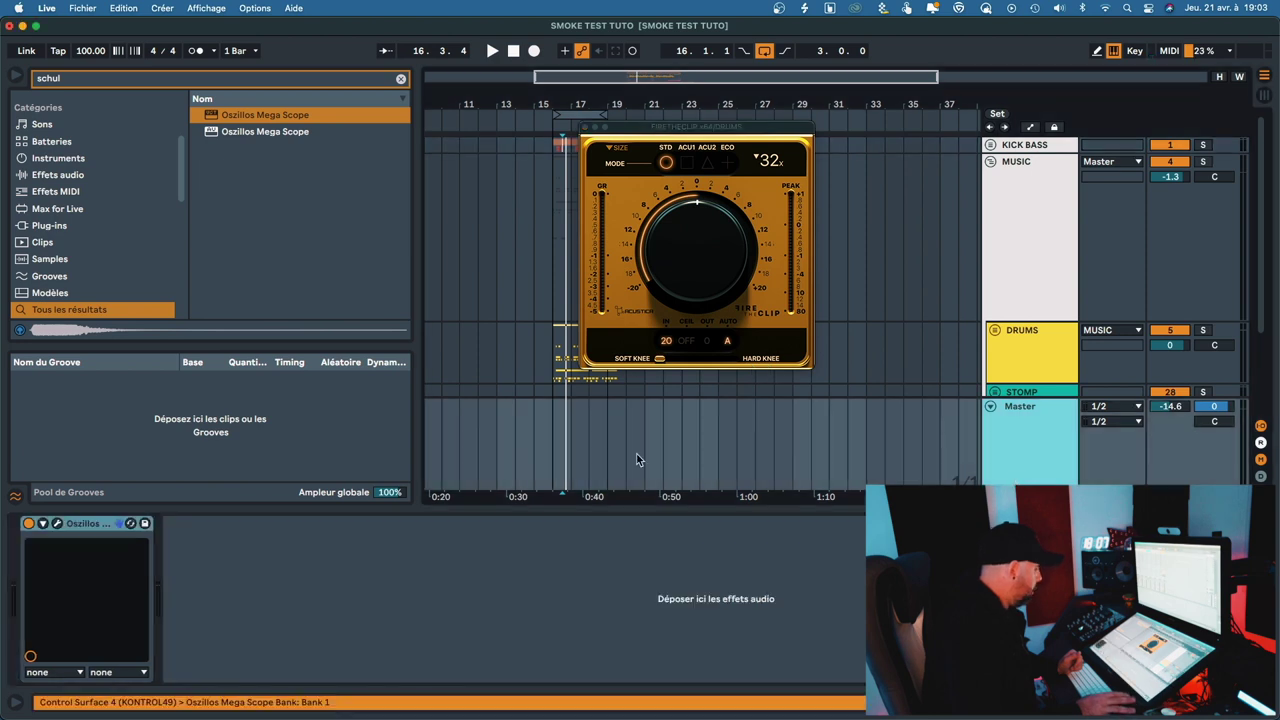
{"action": "left_click", "coordinate": [56, 522]}
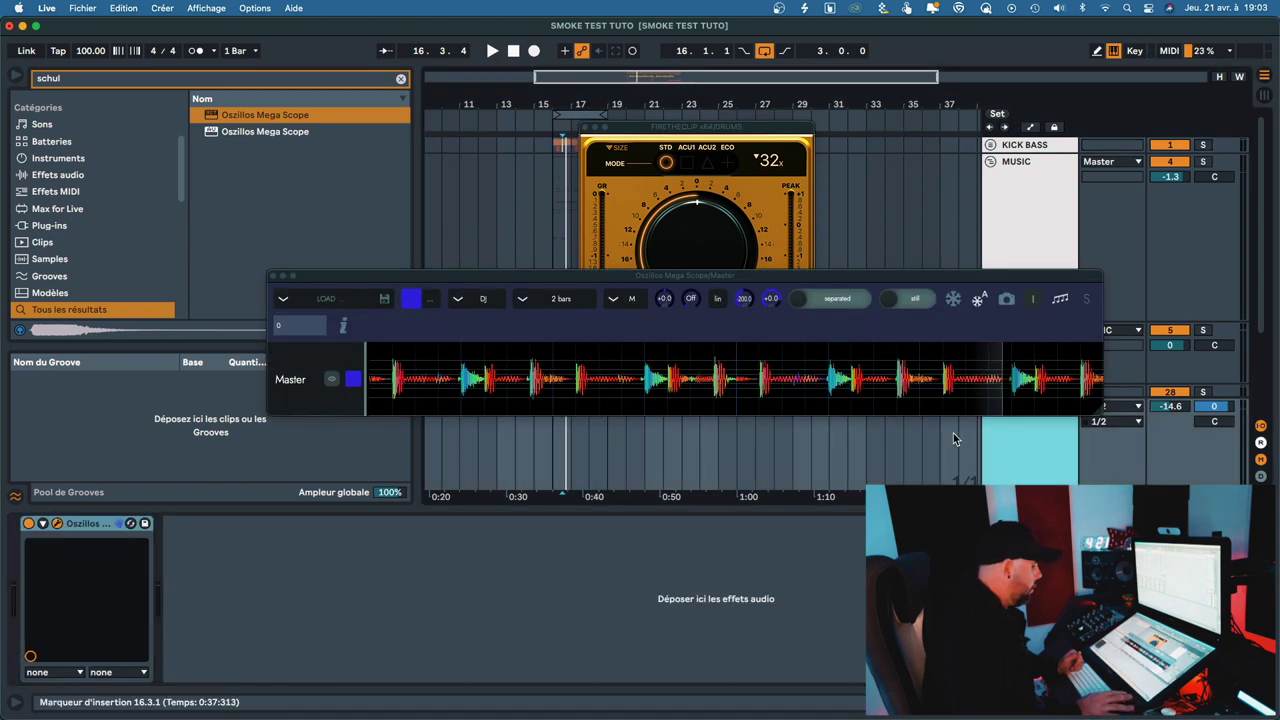
{"action": "left_click", "coordinate": [836, 300]}
{"action": "left_click_drag", "start_coordinate": [786, 271], "coordinate": [735, 415]}
{"action": "left_click", "coordinate": [1027, 368]}
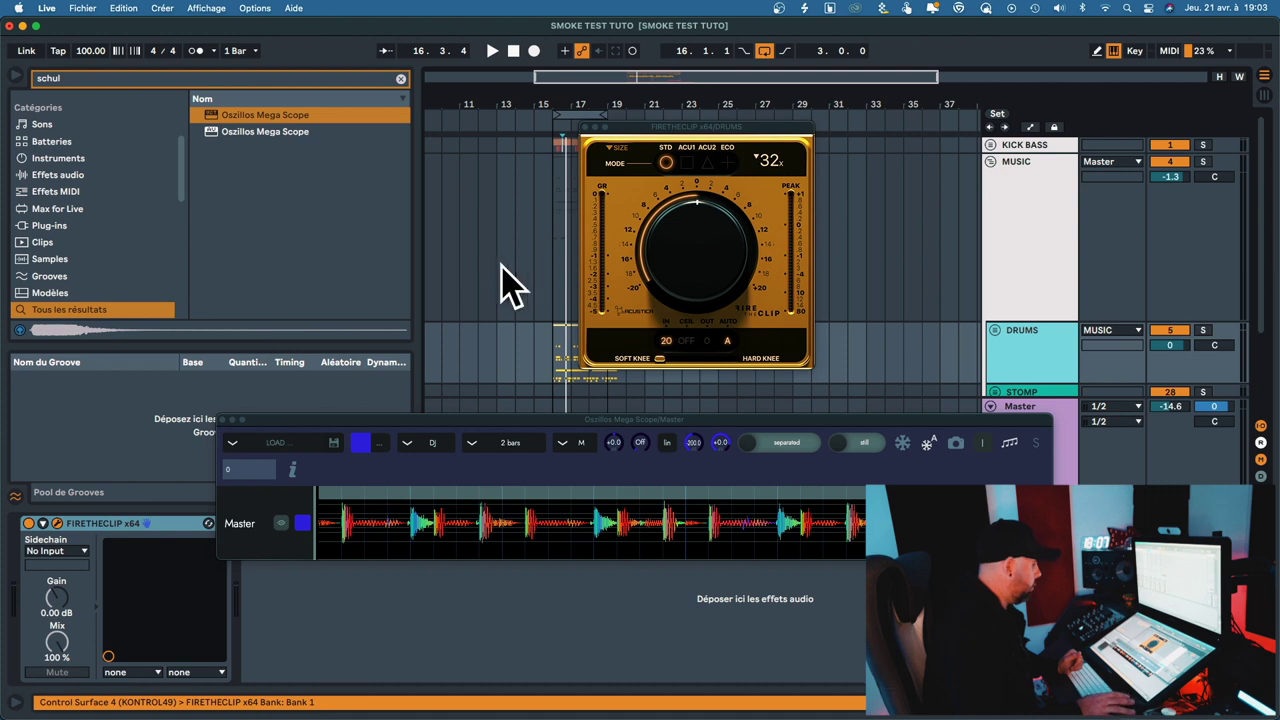
- Switch the DRUMS clipper to ACU1 mode and solo the DRUMS track
{"action": "left_click", "coordinate": [688, 163]}
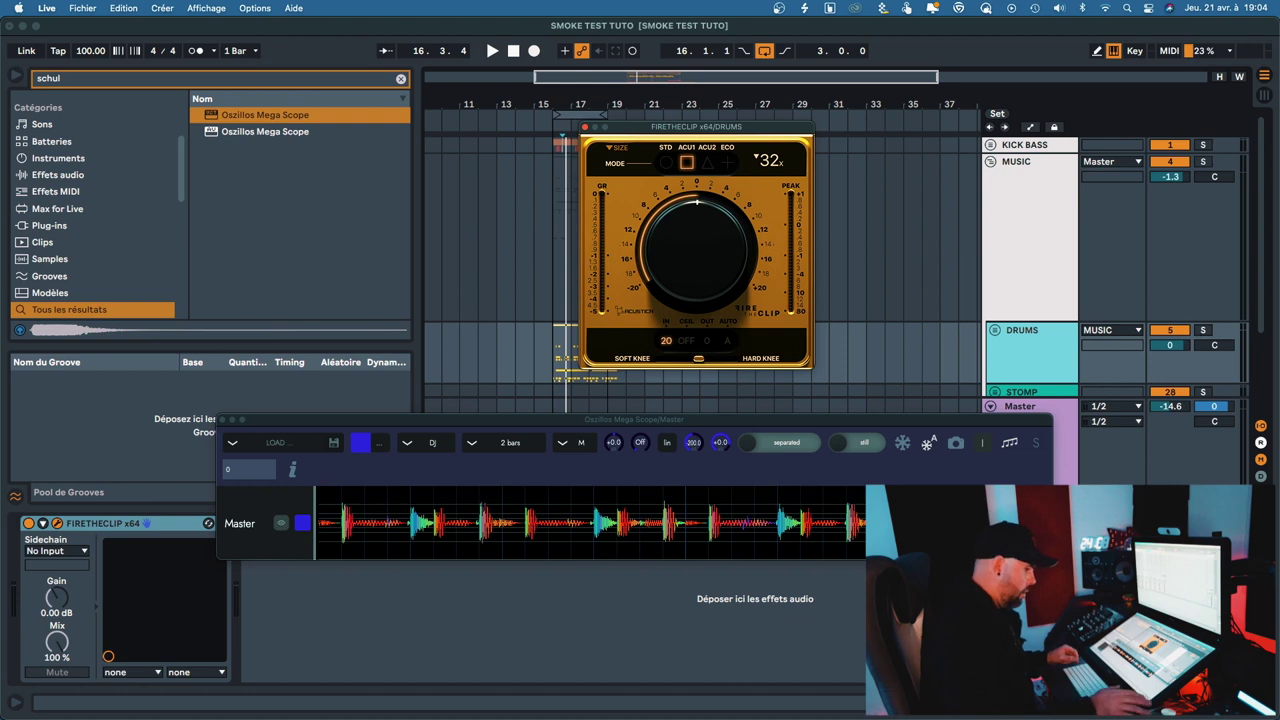
{"action": "left_click", "coordinate": [745, 695]}
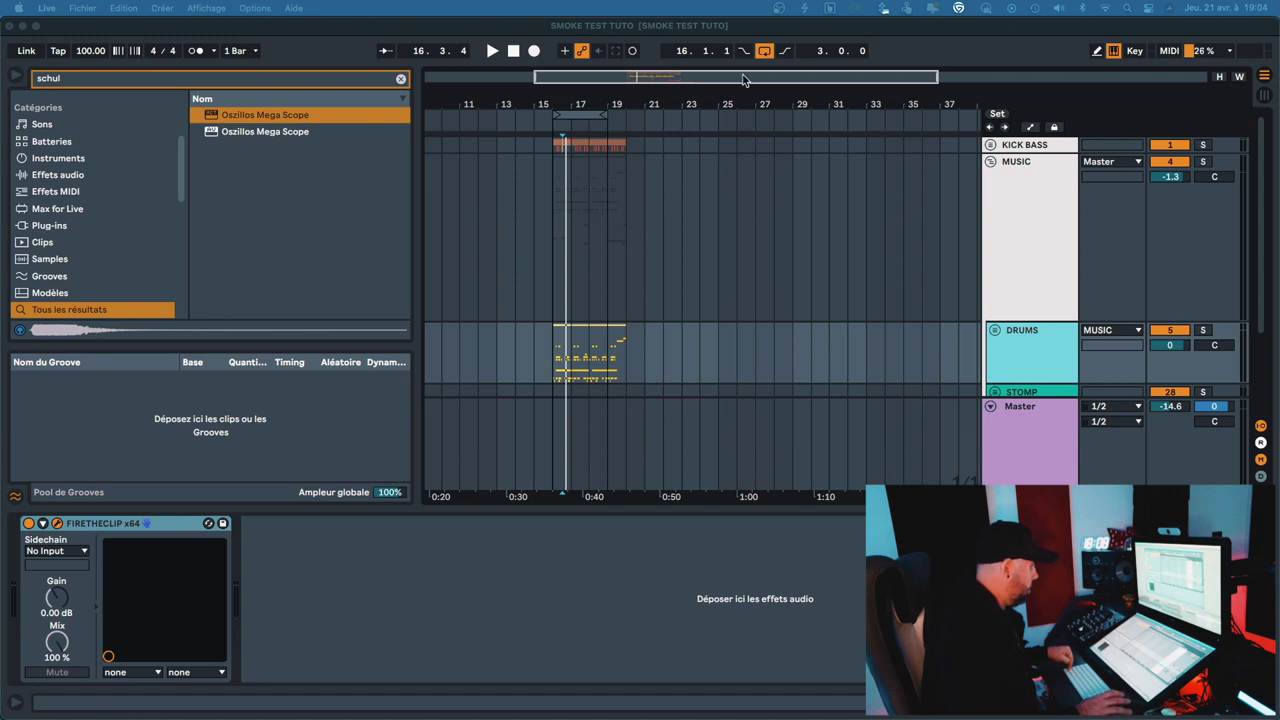
{"action": "left_click", "coordinate": [1029, 341]}
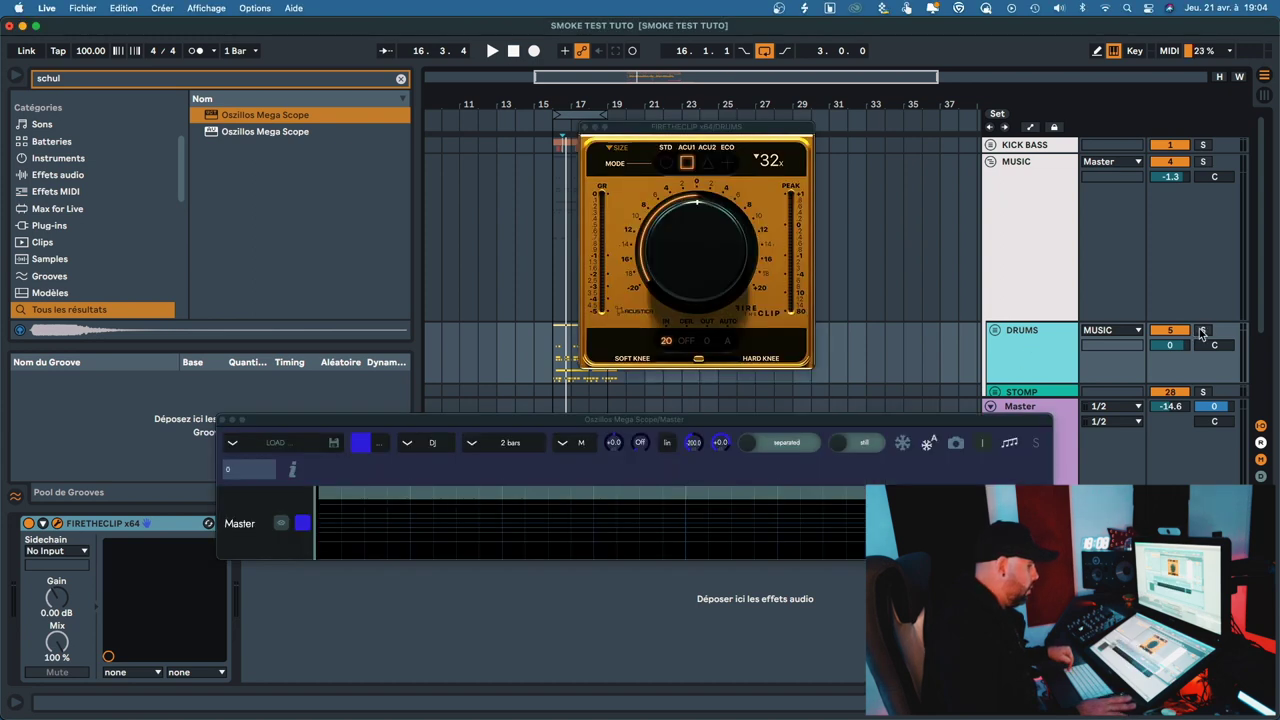
{"action": "left_click", "coordinate": [1203, 331]}
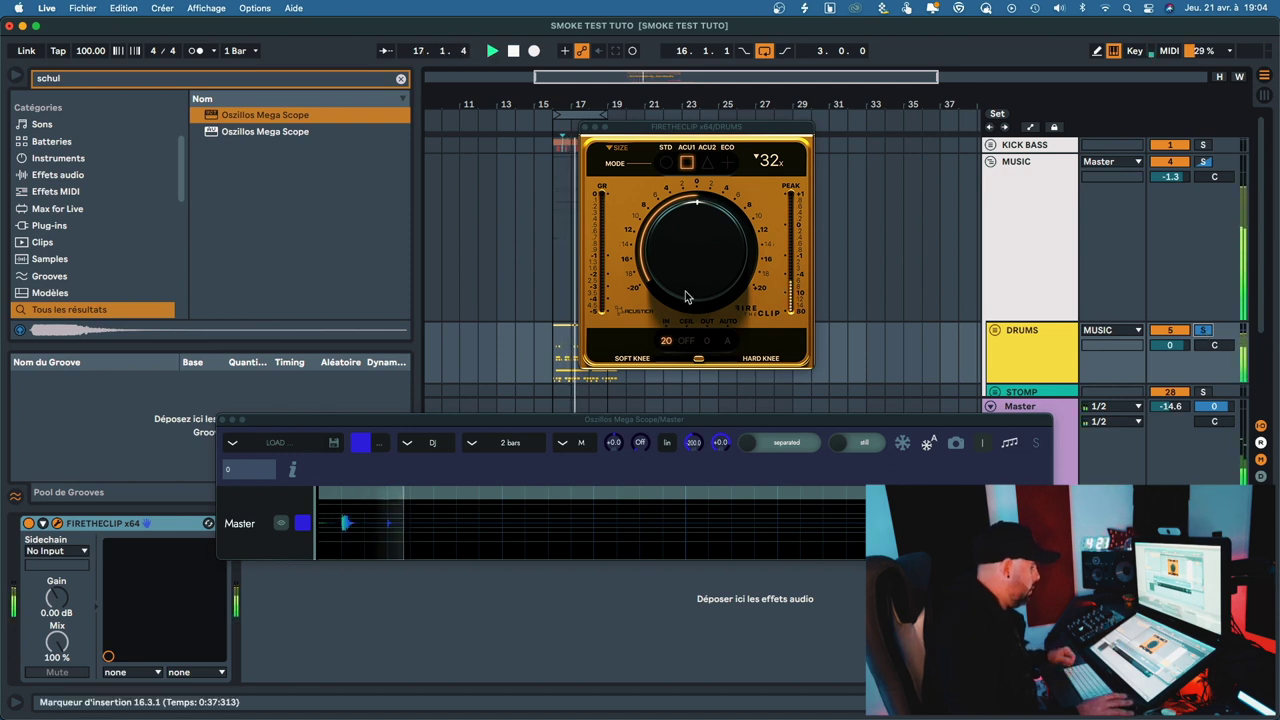
- Raise the DRUMS clipper's main knob to about 15 while playing the loop
{"action": "left_click_drag", "start_coordinate": [697, 266], "coordinate": [708, 243]}
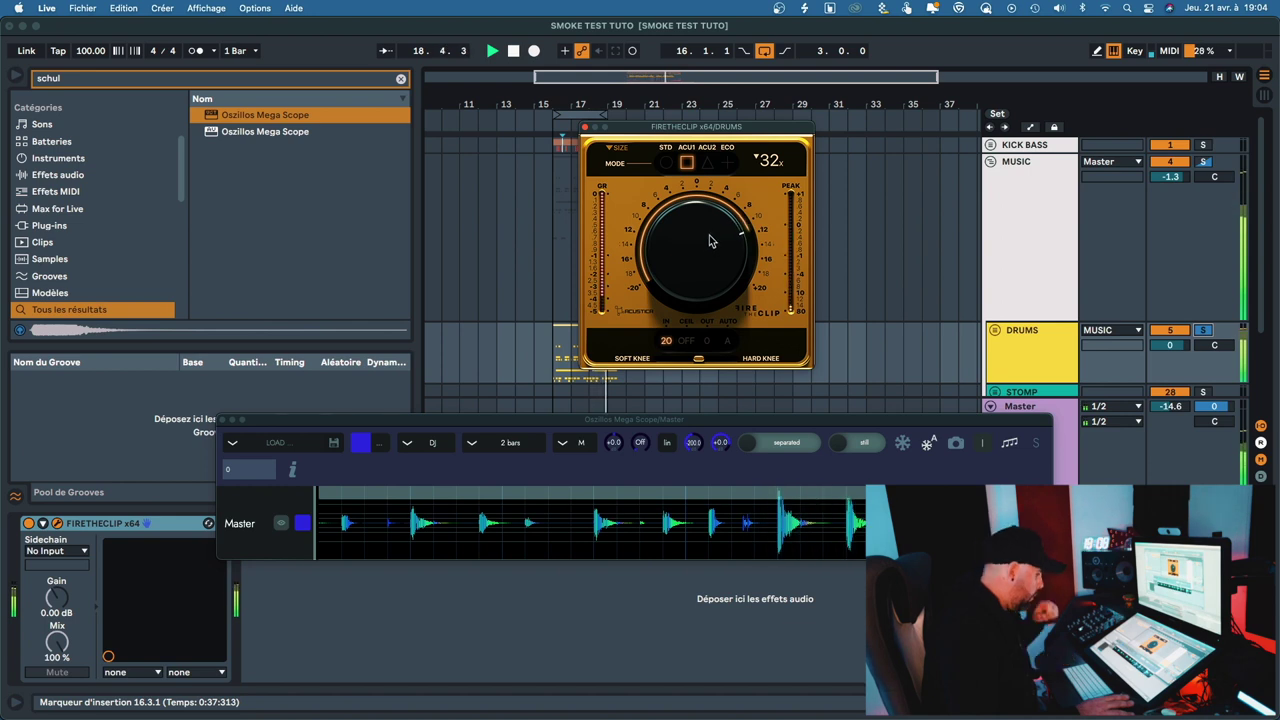
{"action": "key", "text": "space"}
{"action": "key", "text": "space"}
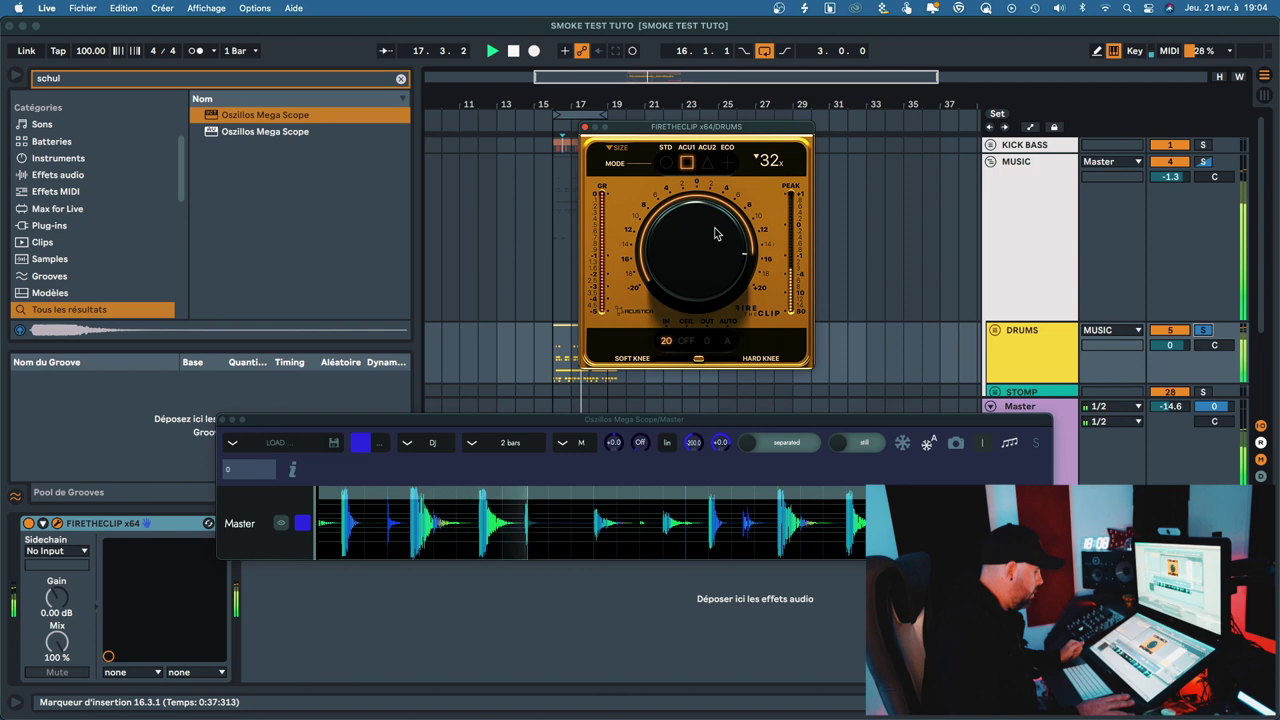
- Compare the DRUMS clipper's ceiling at 0 and OFF during playback, and set it to TP
{"action": "left_click", "coordinate": [690, 346]}
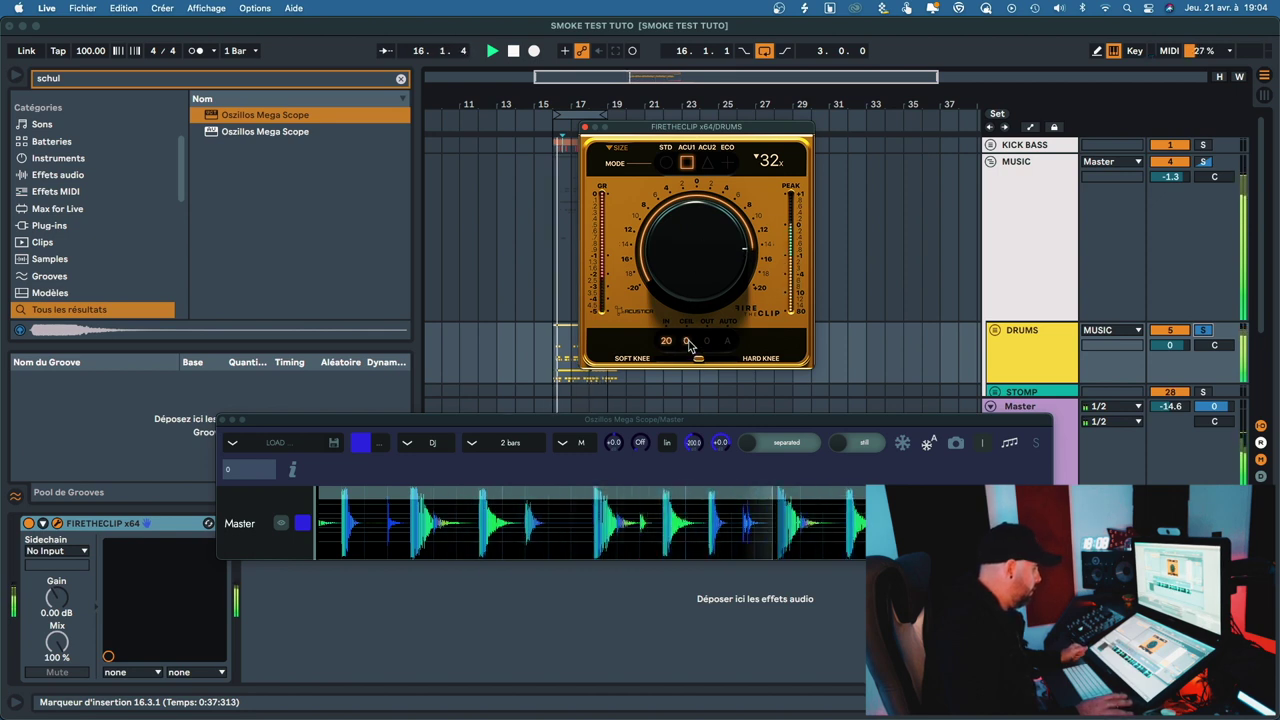
{"action": "left_click", "coordinate": [688, 344]}
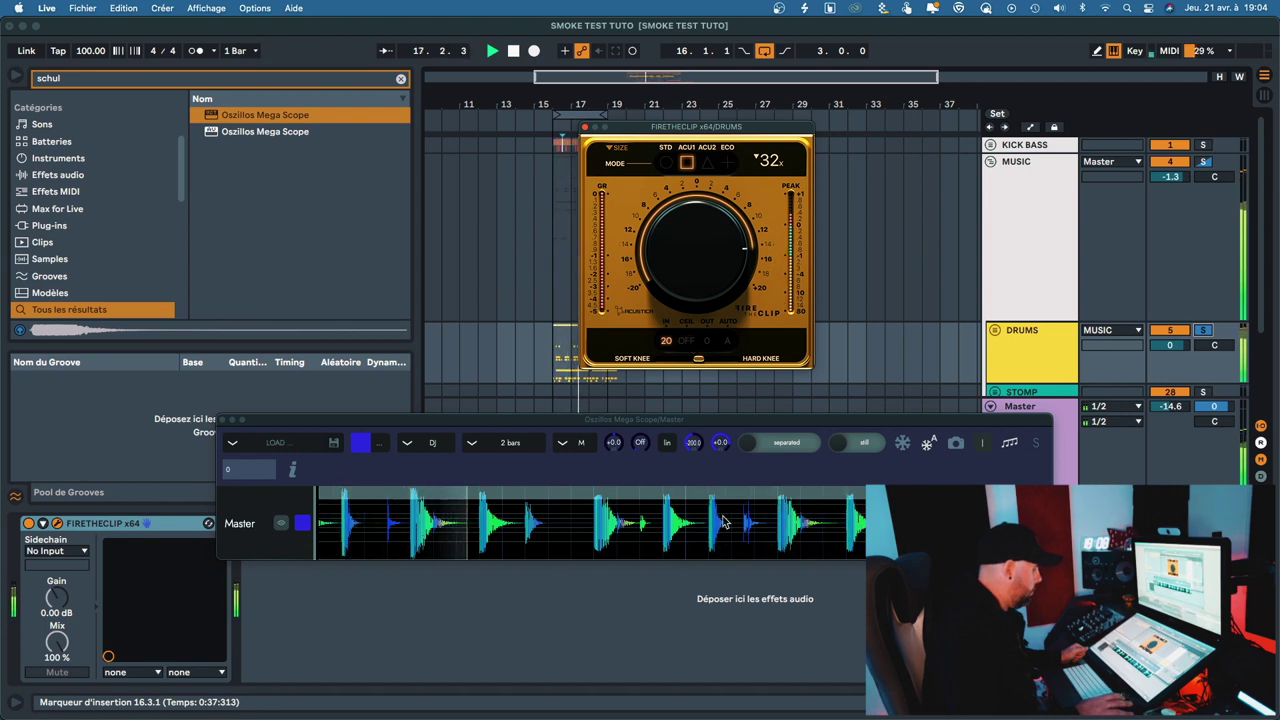
{"action": "left_click", "coordinate": [692, 349]}
{"action": "left_click", "coordinate": [697, 354]}
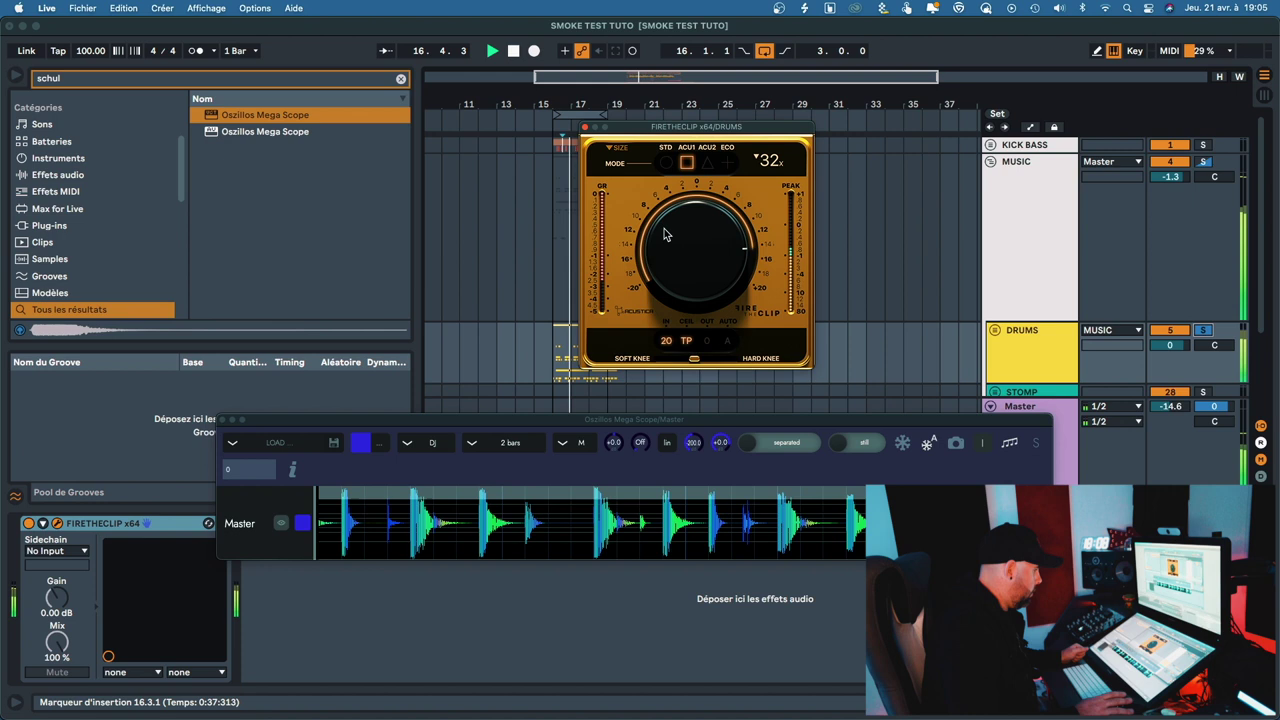
- Compare the STD and ACU2 modes on the drums, return to ACU1, and stop playback
{"action": "left_click", "coordinate": [665, 164]}
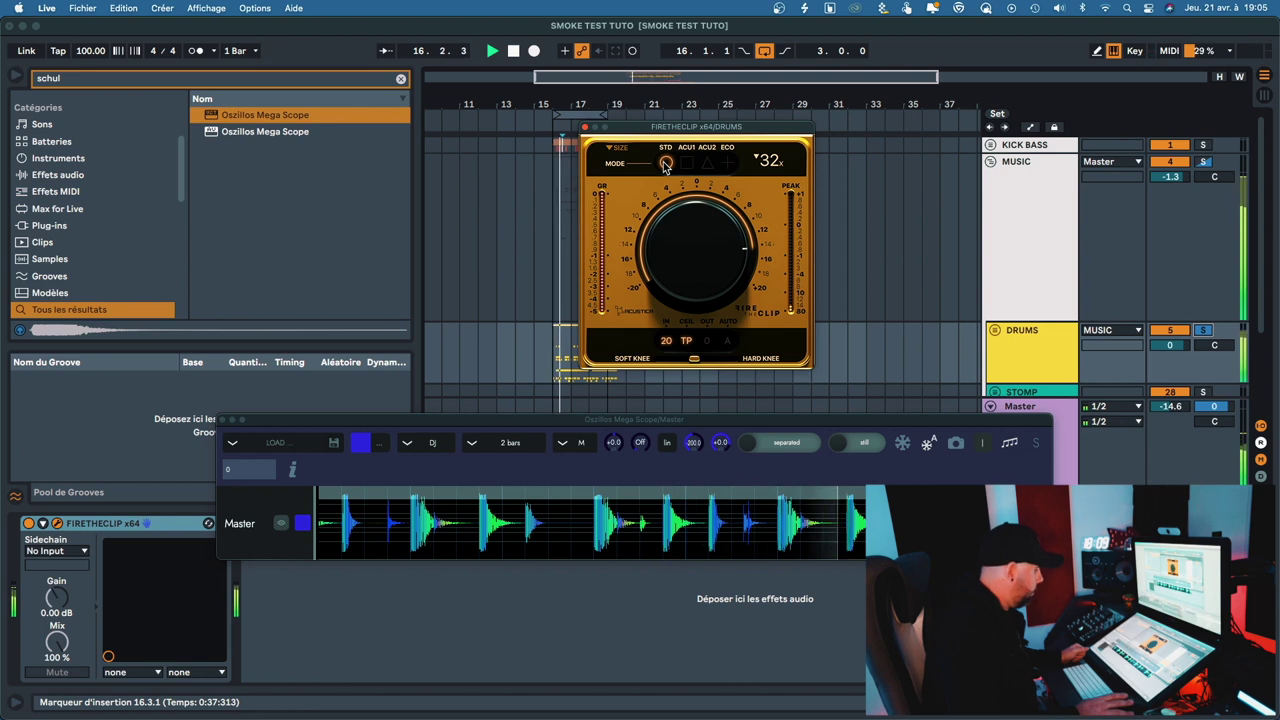
{"action": "left_click", "coordinate": [706, 163]}
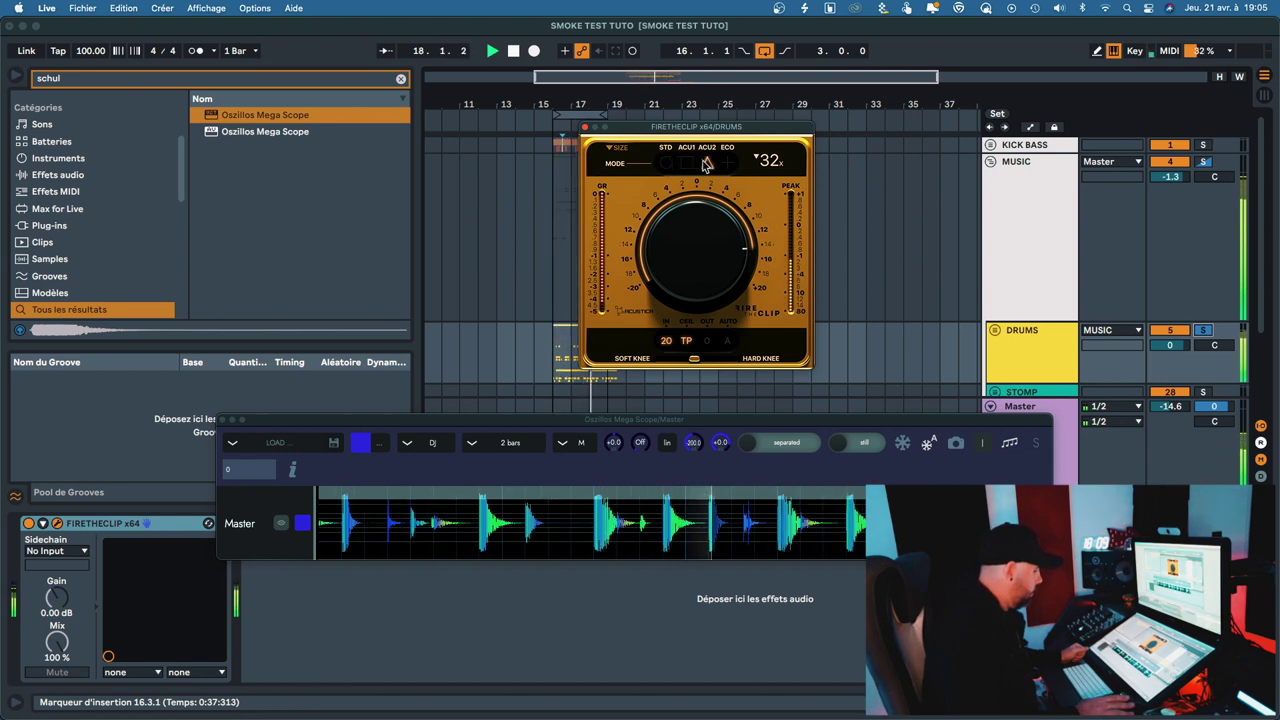
{"action": "left_click", "coordinate": [689, 164]}
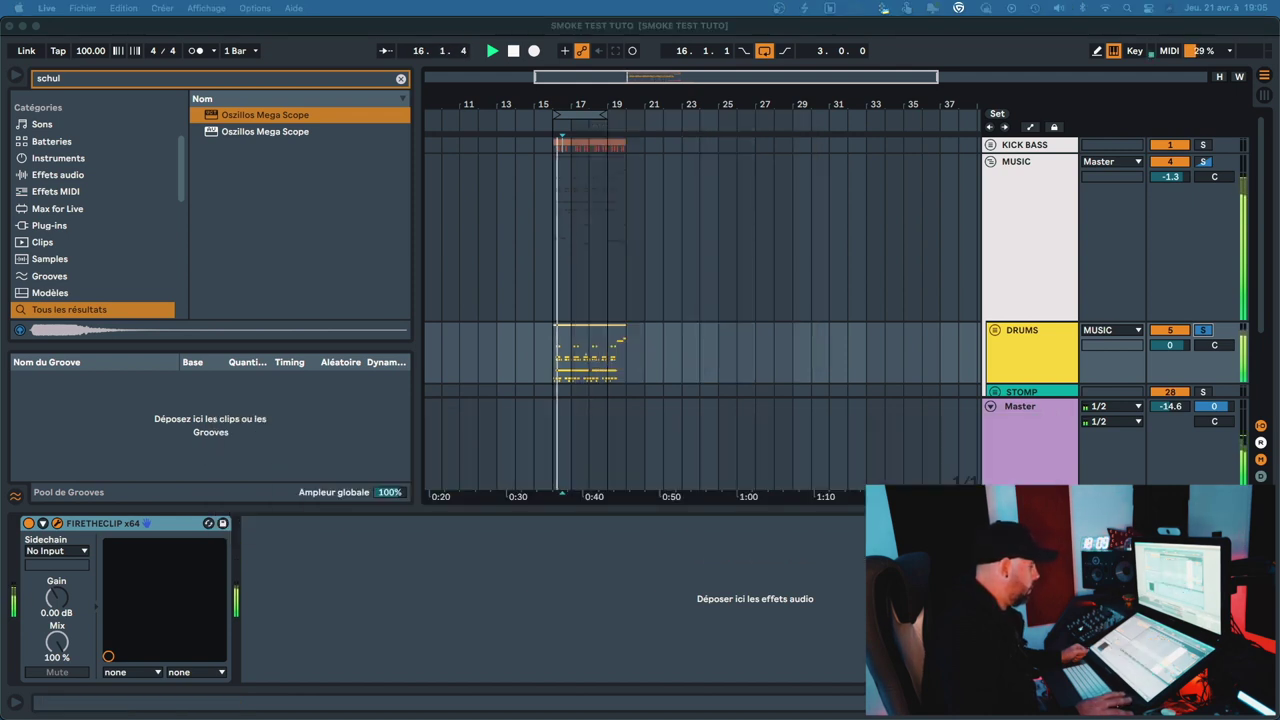
{"action": "key", "text": "space"}
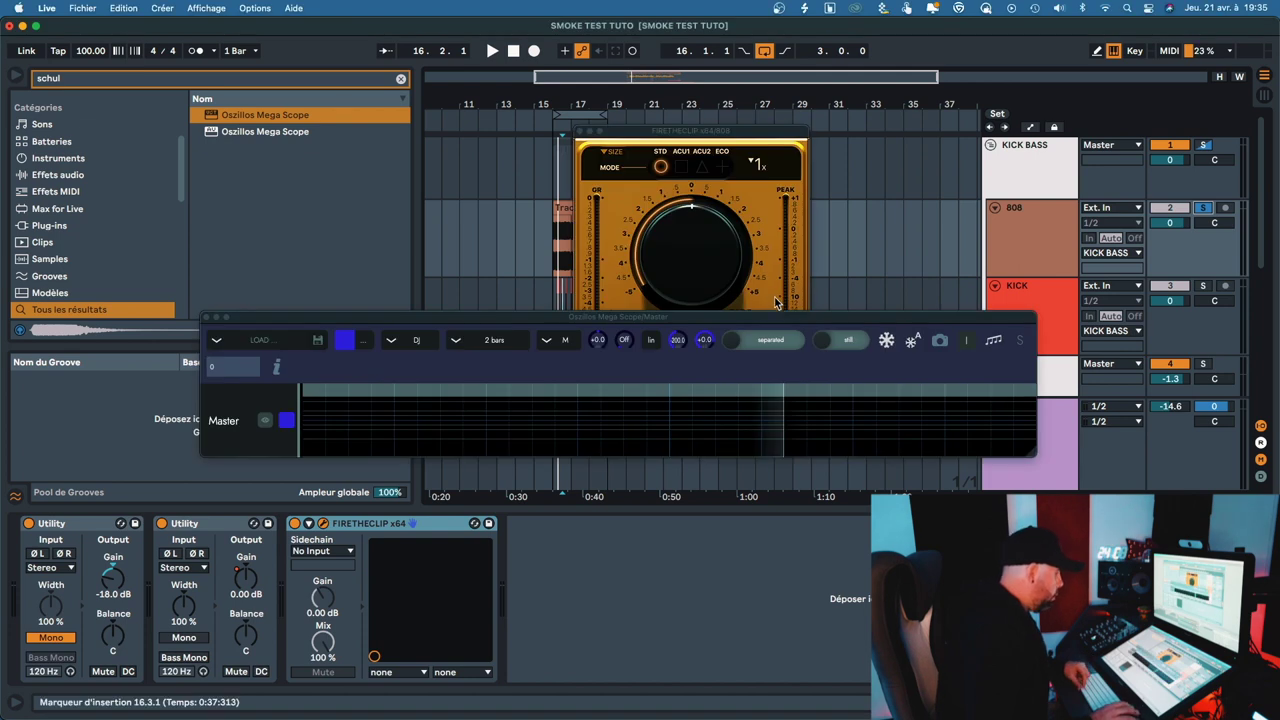
- Set the 808 track's clipper to ACU1 mode with 32x eco oversampling, moving the scope window clear of it
{"action": "left_click_drag", "start_coordinate": [773, 310], "coordinate": [773, 344]}
{"action": "left_click", "coordinate": [678, 172]}
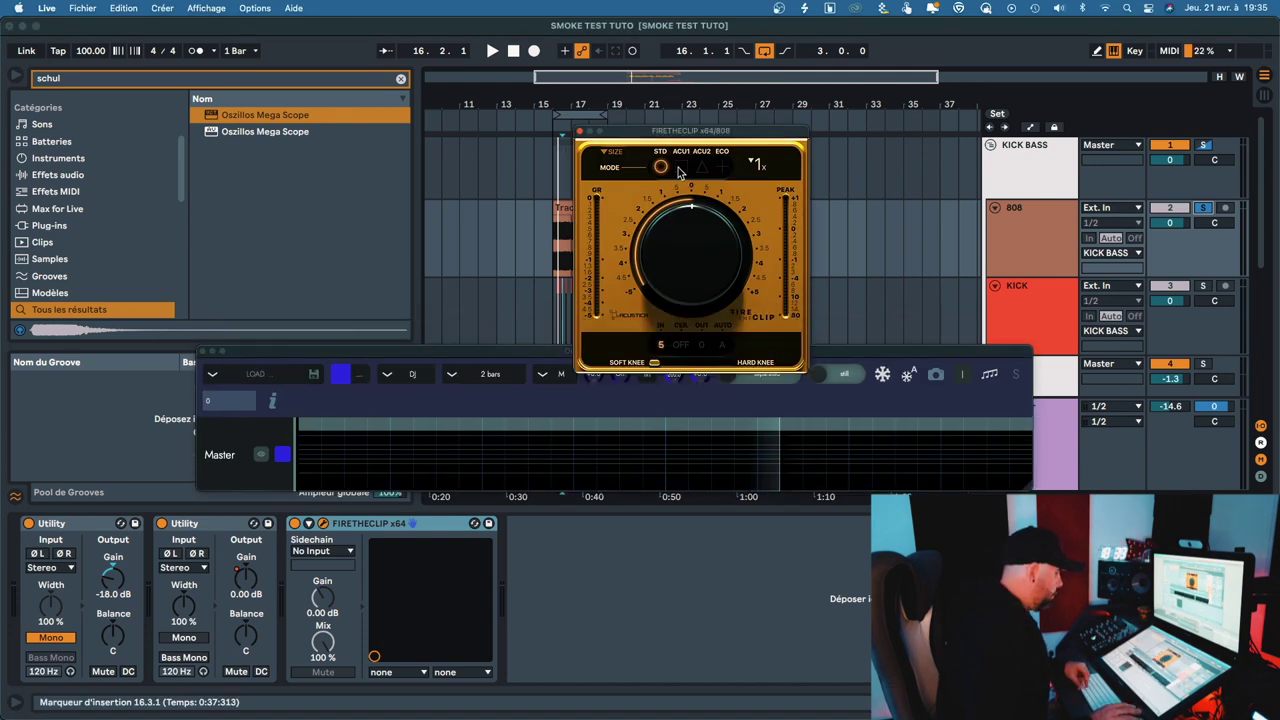
{"action": "left_click", "coordinate": [759, 166]}
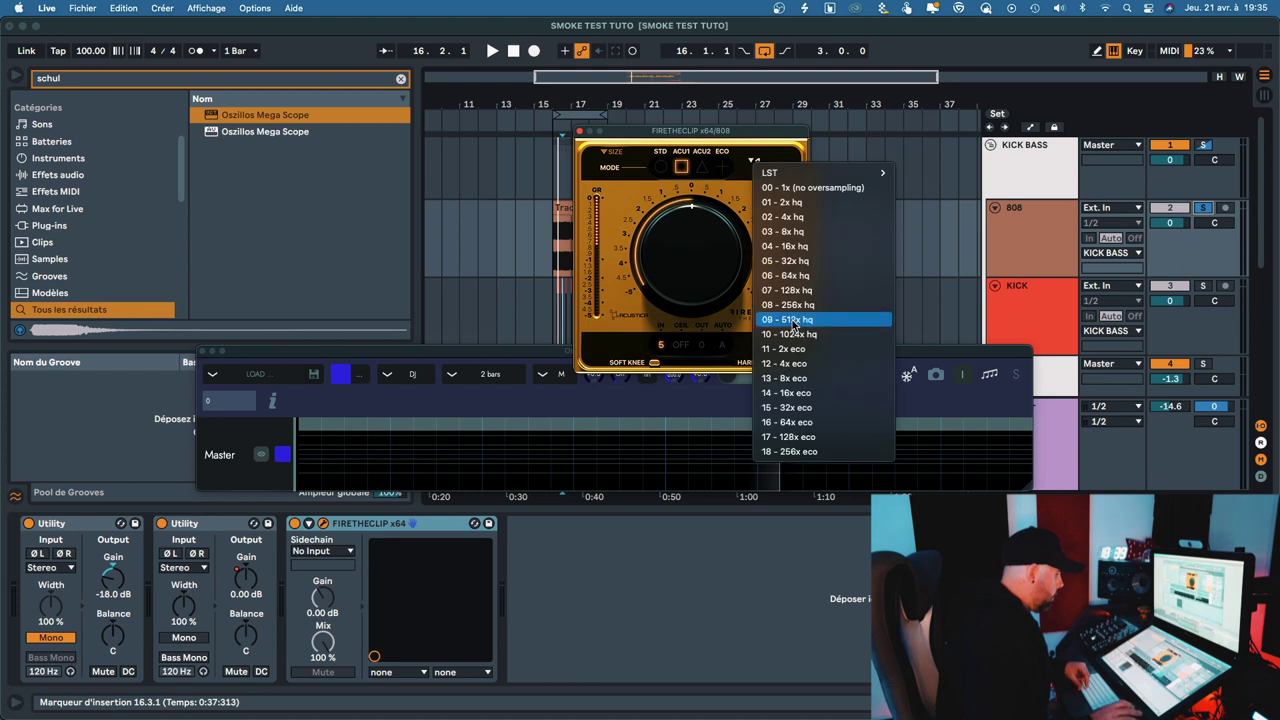
{"action": "left_click", "coordinate": [795, 408]}
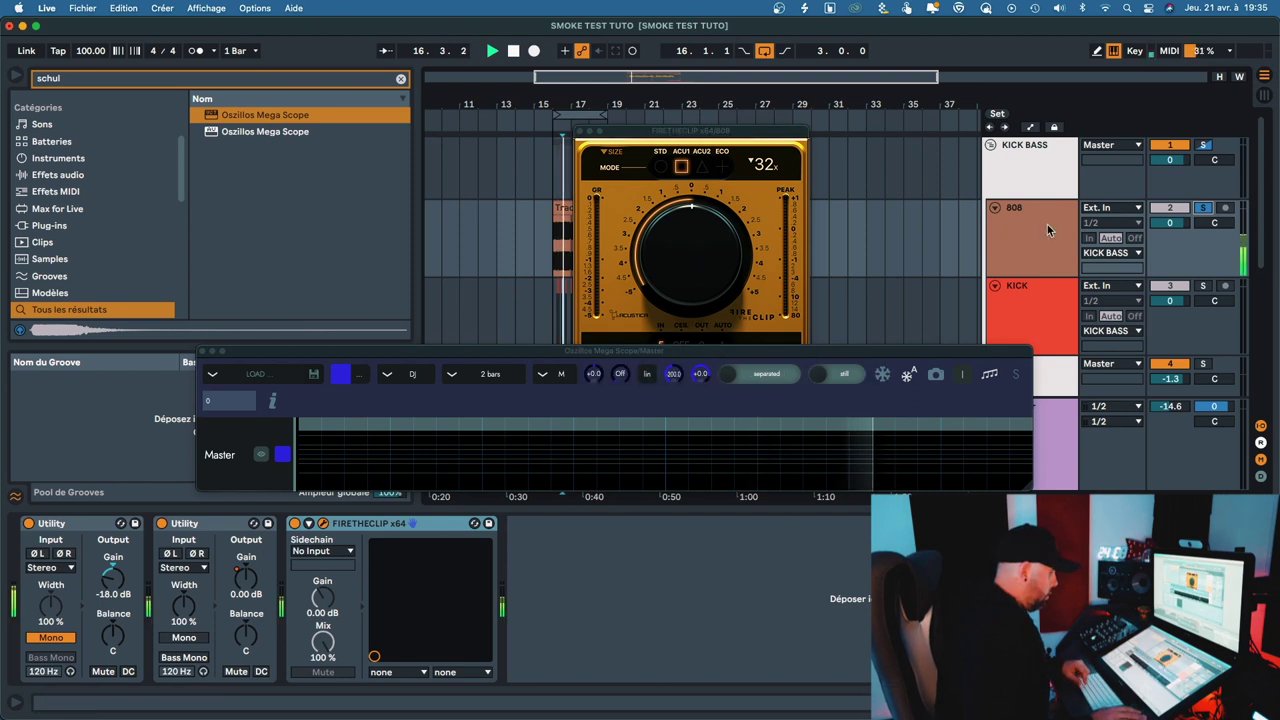
- Set the 808 clipper's input range to 20 and raise its main knob to about 12 during playback
{"action": "key", "text": "space"}
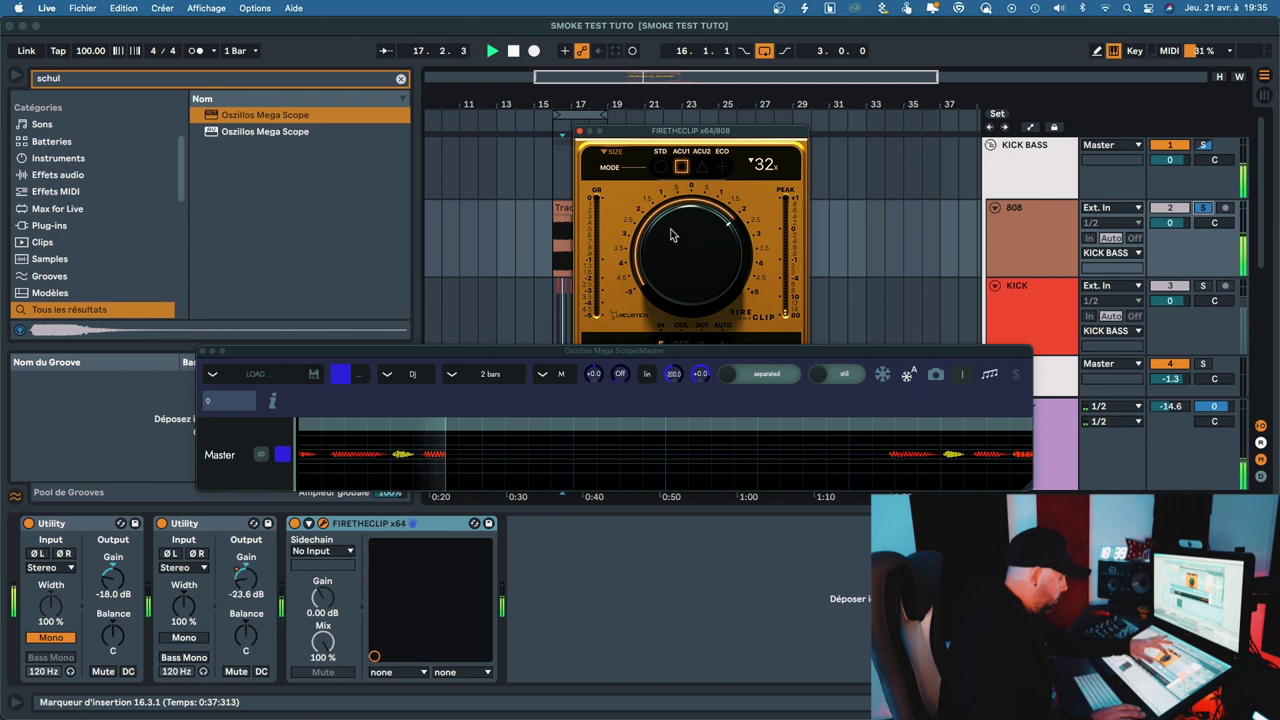
{"action": "left_click", "coordinate": [673, 240]}
{"action": "left_click_drag", "start_coordinate": [662, 365], "coordinate": [662, 348]}
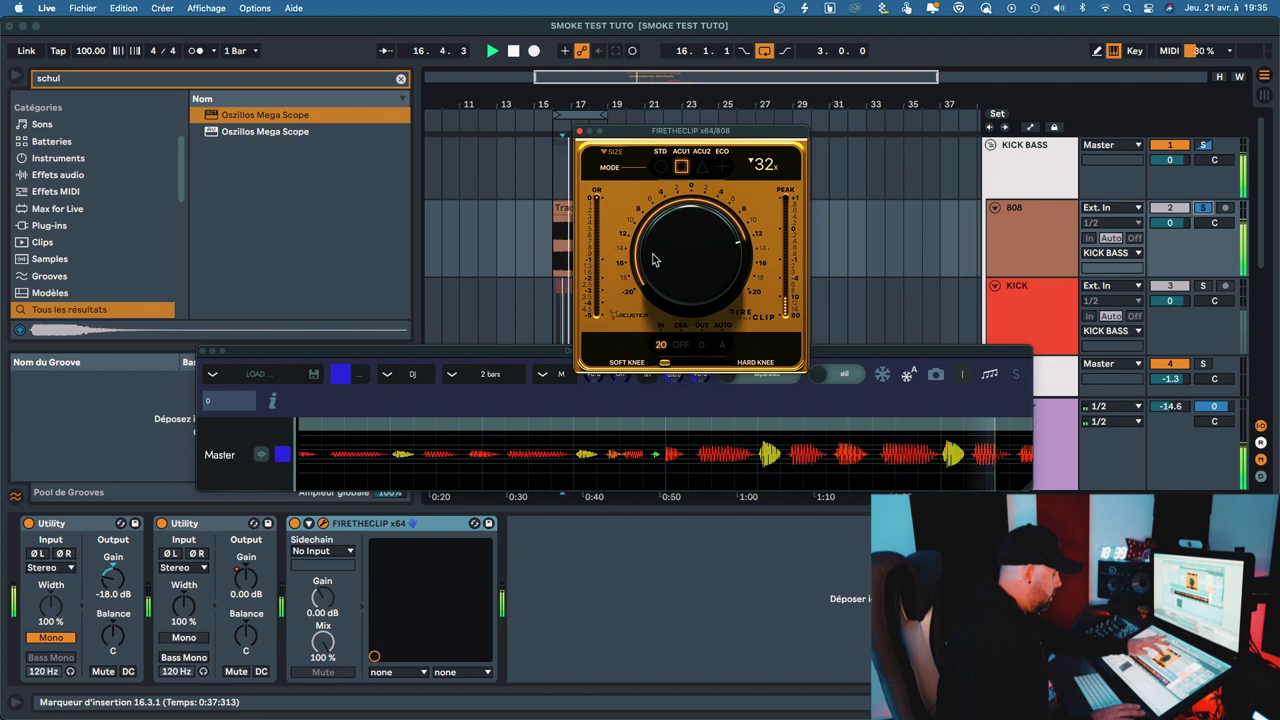
- Compare the STD and ACU2 modes on the 808 and leave its clipper in STD mode
{"action": "left_click", "coordinate": [661, 172]}
{"action": "left_click", "coordinate": [703, 167]}
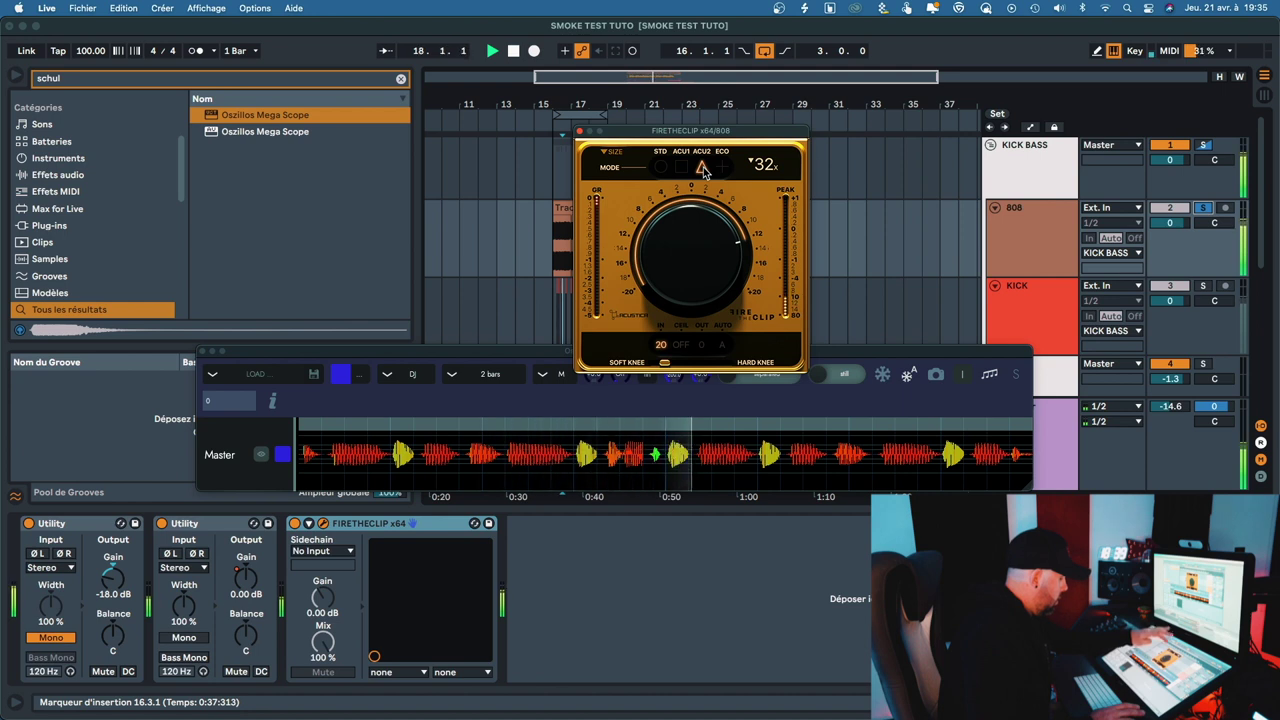
{"action": "left_click", "coordinate": [661, 169]}
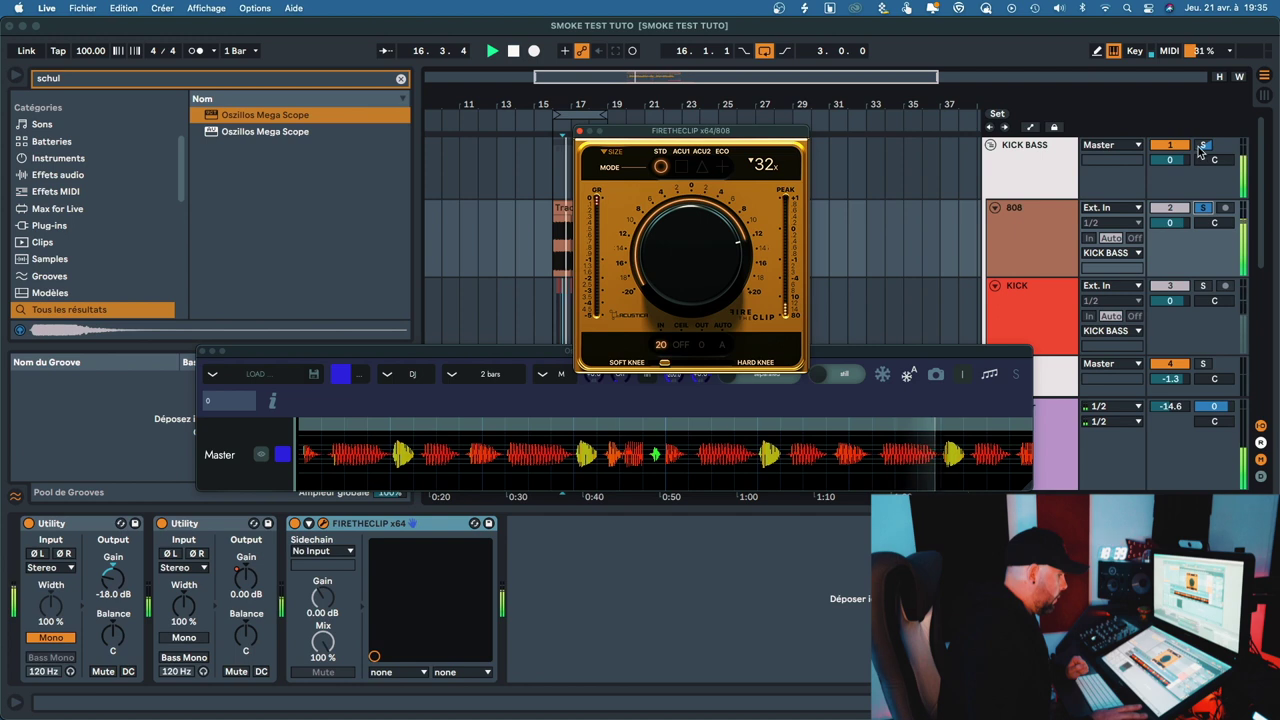
- Solo the whole KICK BASS group, set the KICK track's volume to 2.0, and stop playback
{"action": "left_click", "coordinate": [1203, 146]}
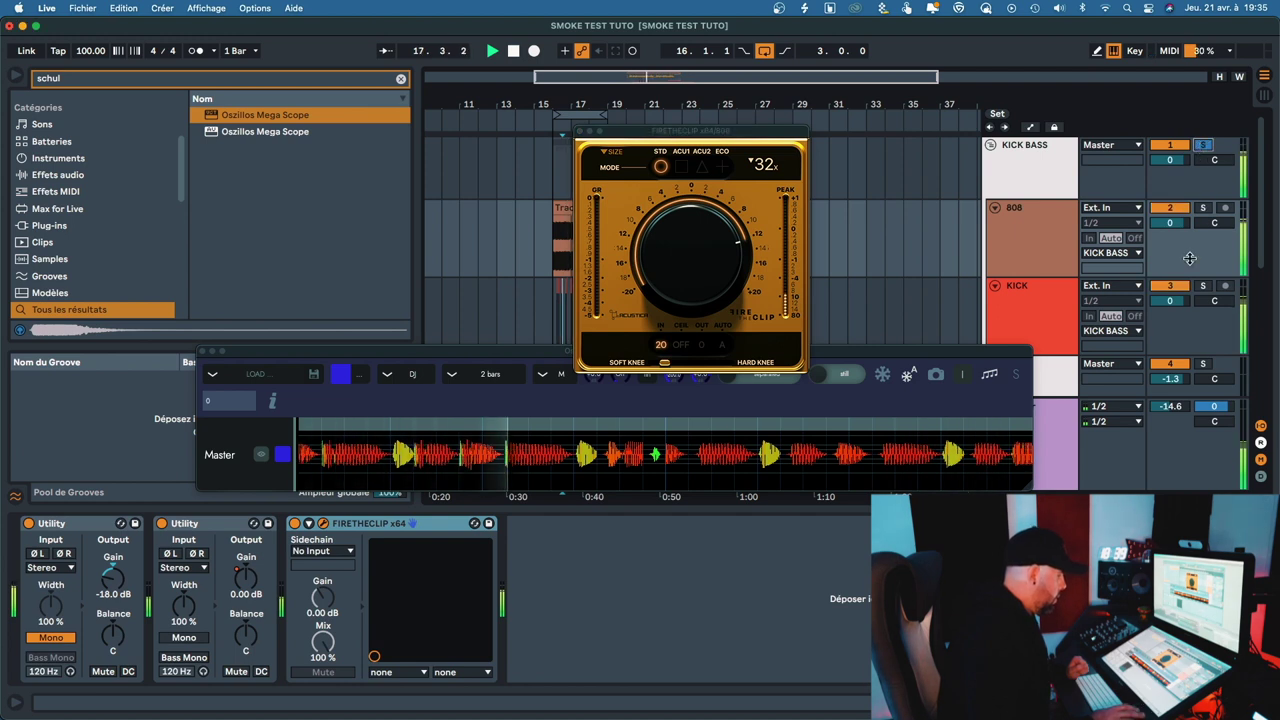
{"action": "left_click_drag", "start_coordinate": [1178, 304], "coordinate": [1178, 288]}
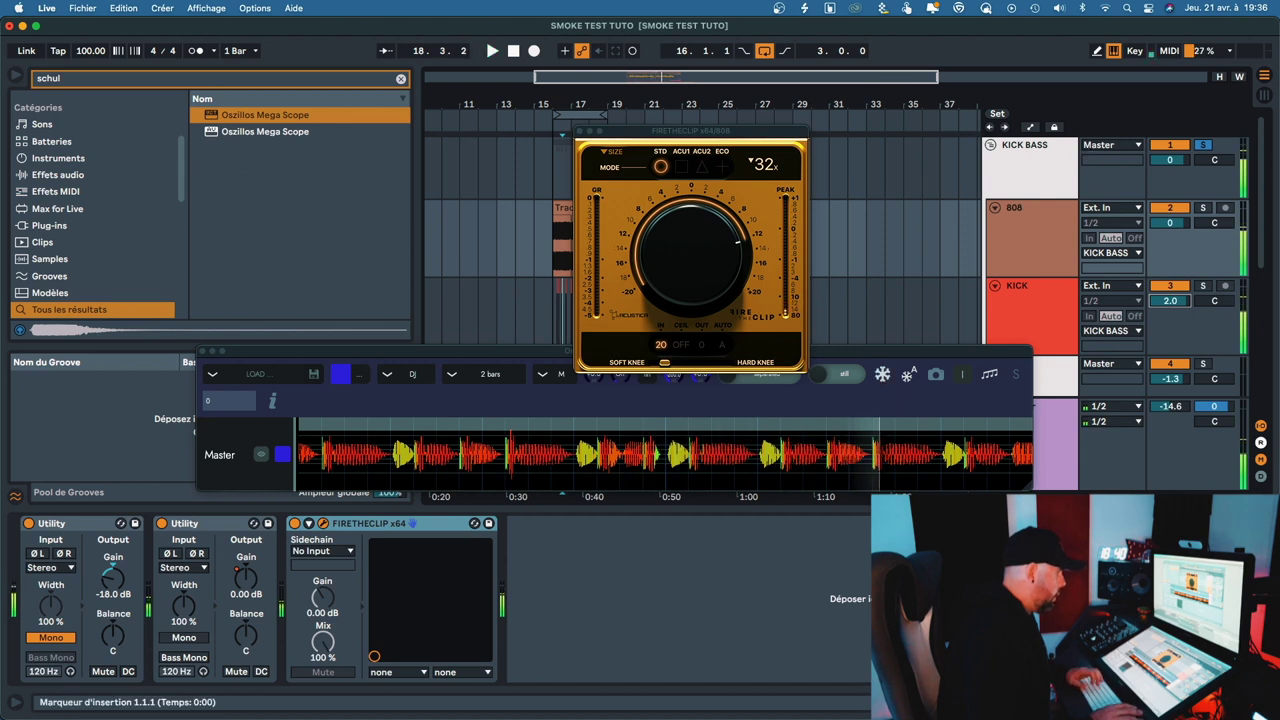
{"action": "key", "text": "space"}
{"action": "left_click", "coordinate": [868, 78]}
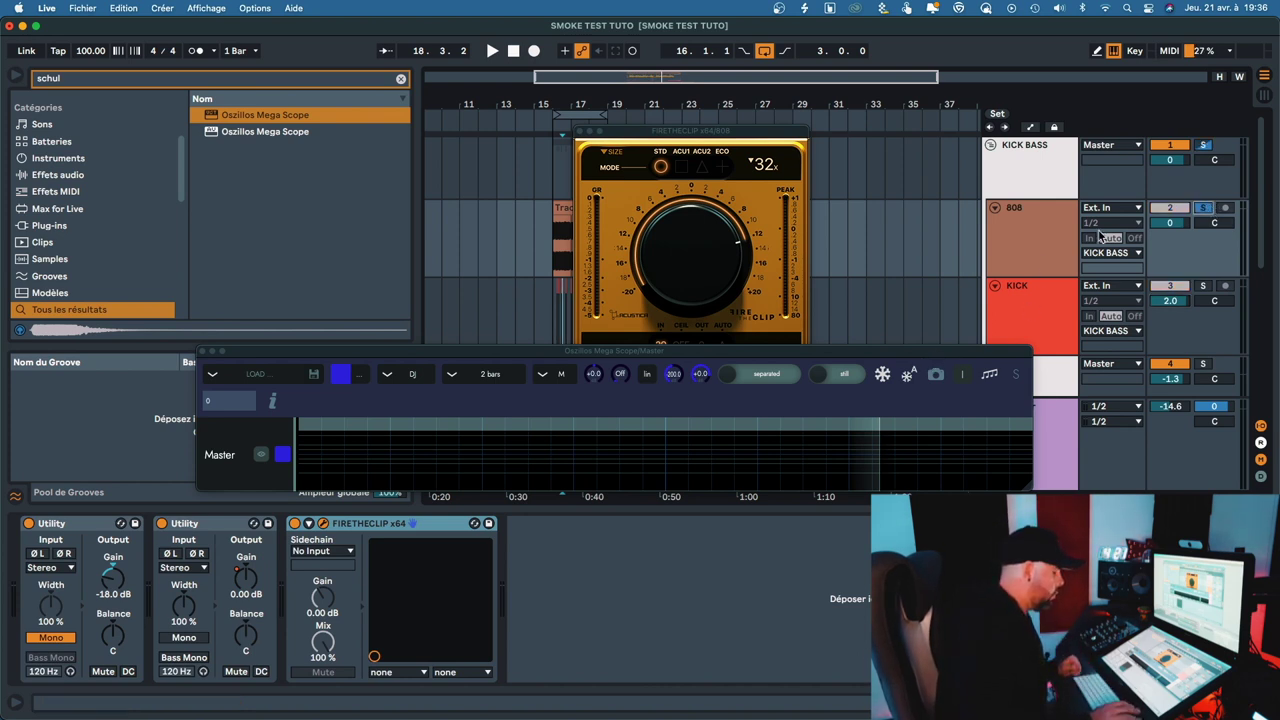
- Switch the 808 clipper to ACU1 mode, try its AUTO option during playback, and lower the main knob to about 10
{"action": "left_click", "coordinate": [1036, 243]}
{"action": "left_click", "coordinate": [681, 166]}
{"action": "key", "text": "space"}
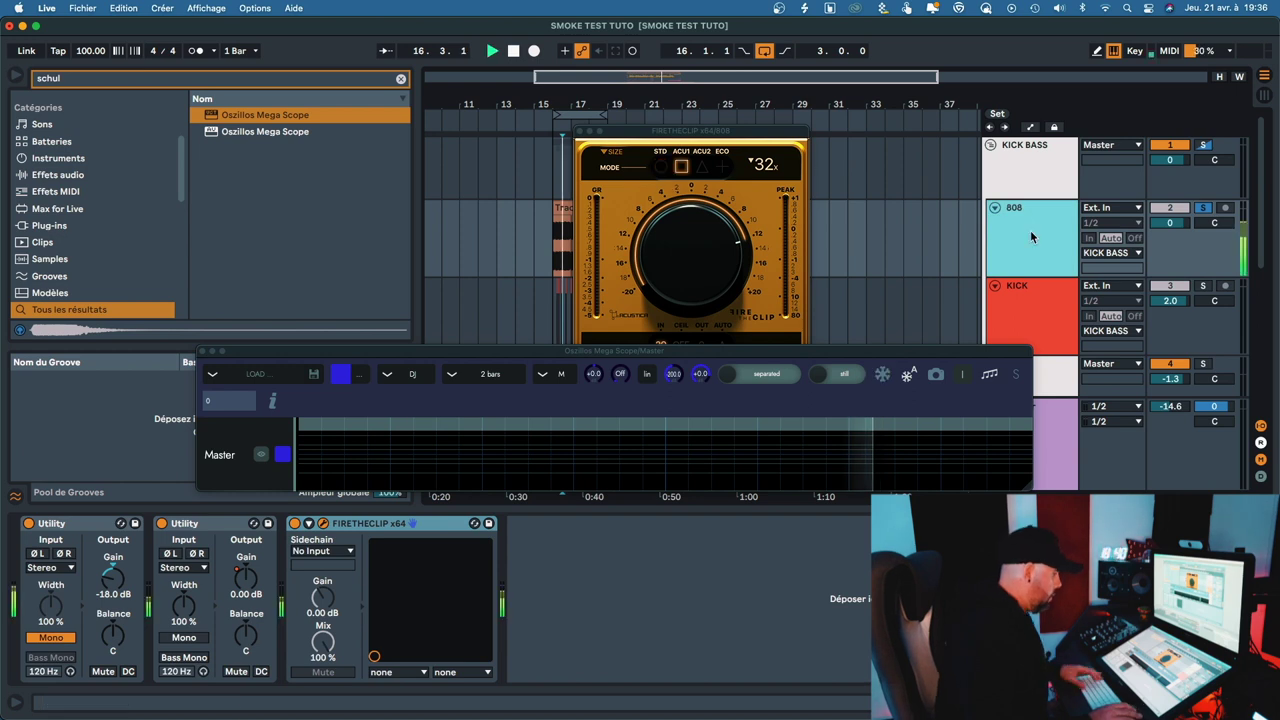
{"action": "mouse_move", "coordinate": [731, 362]}
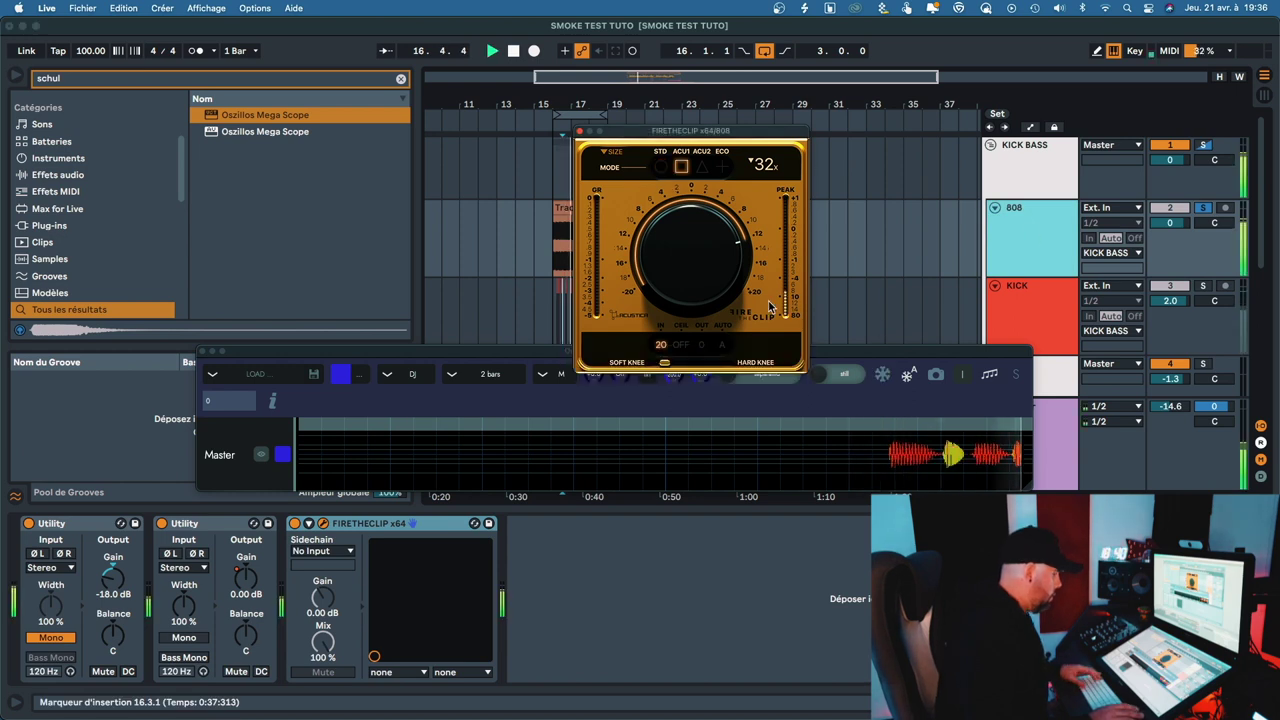
{"action": "left_click", "coordinate": [722, 344]}
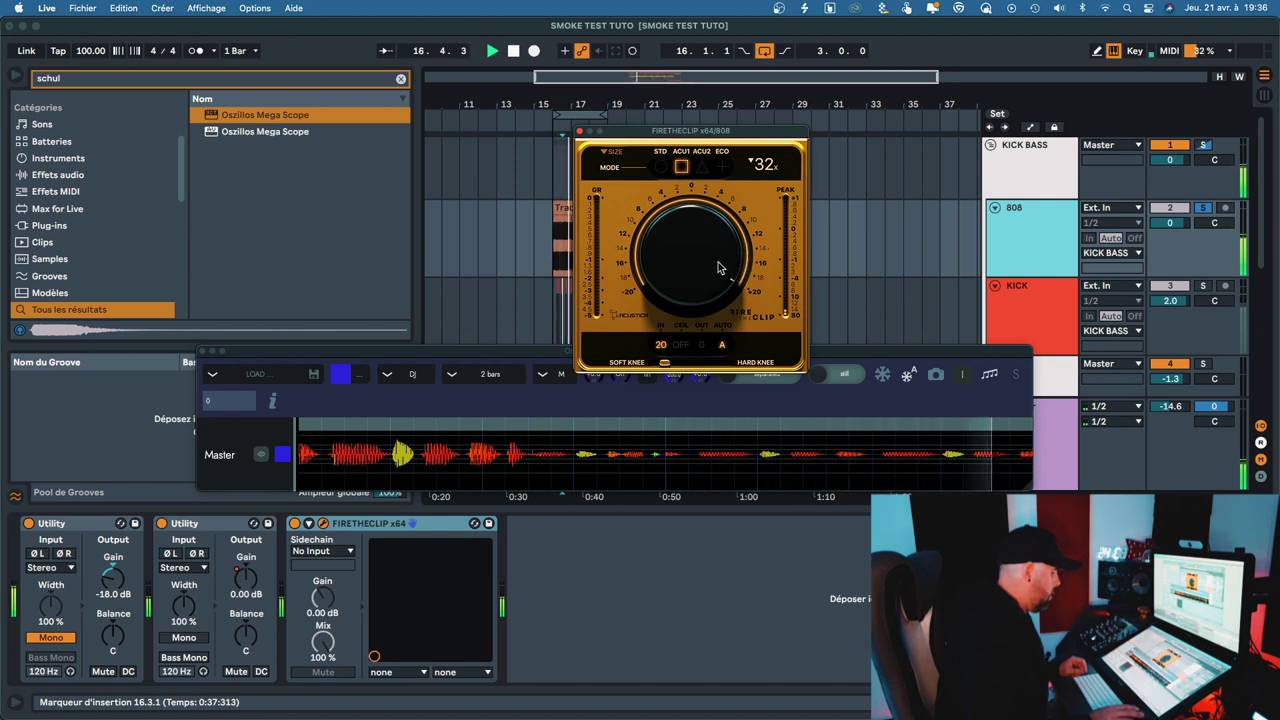
{"action": "left_click_drag", "start_coordinate": [718, 268], "coordinate": [715, 294]}
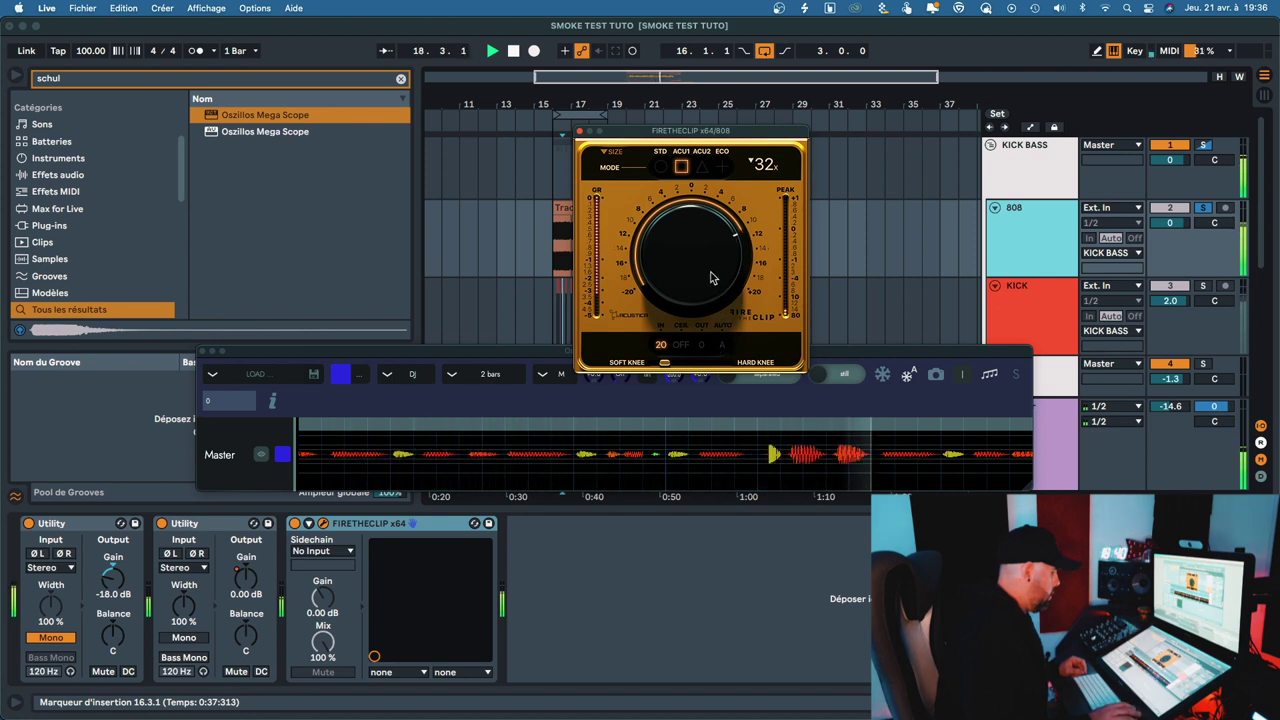
- Solo the whole KICK BASS group together with the DRUMS group inside MUSIC
{"action": "left_click", "coordinate": [1205, 146]}
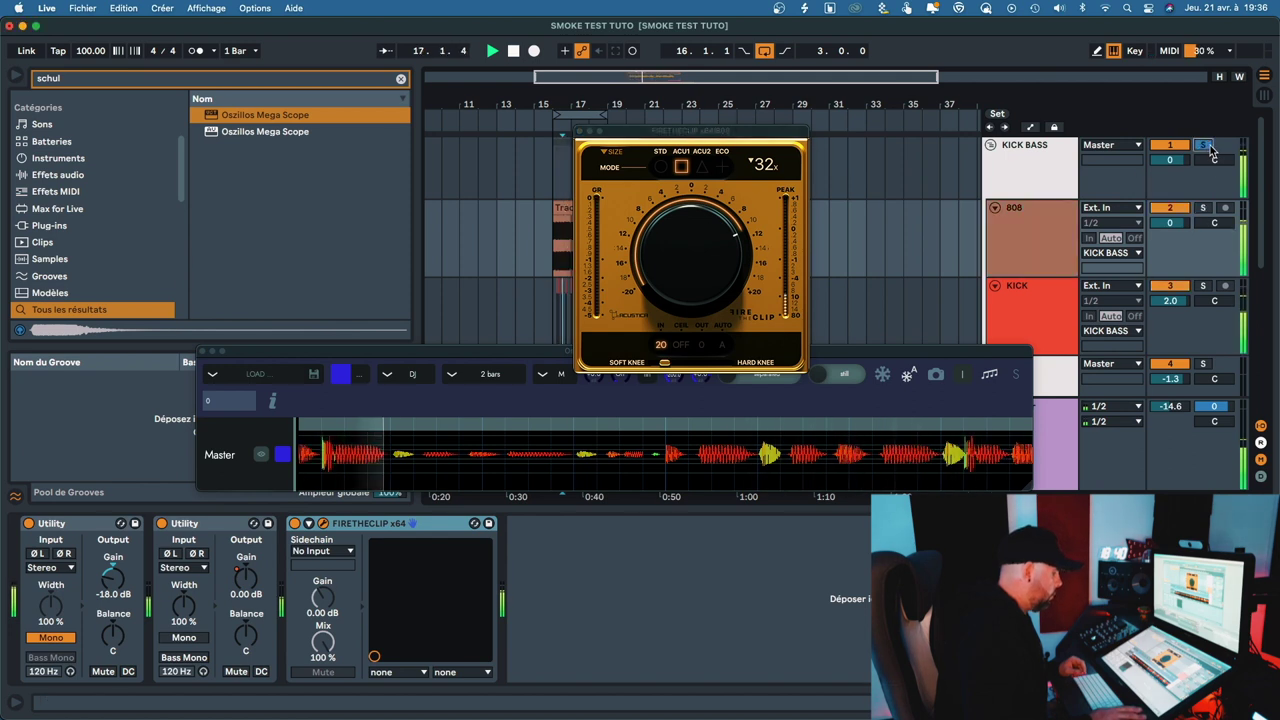
{"action": "scroll", "coordinate": [1148, 252], "scroll_direction": "down", "scroll_amount": 3}
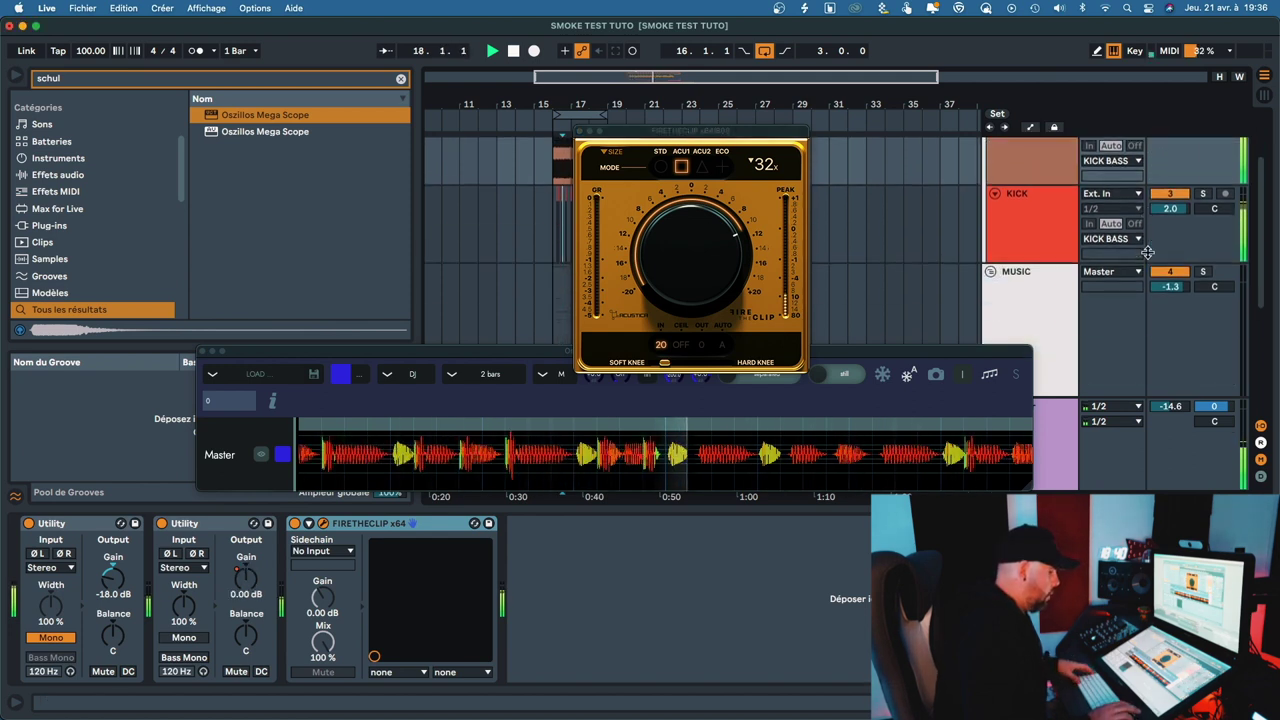
{"action": "scroll", "coordinate": [1160, 272], "scroll_direction": "down", "scroll_amount": 4}
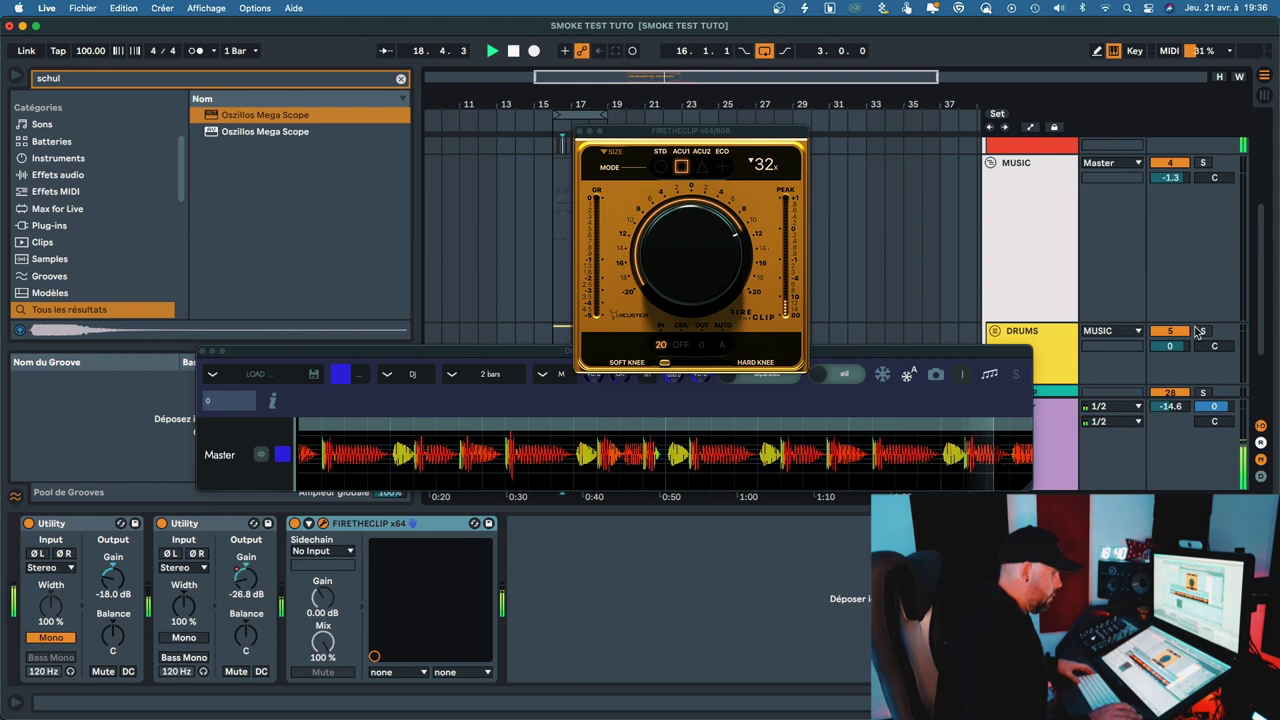
{"action": "left_click", "coordinate": [1205, 333]}
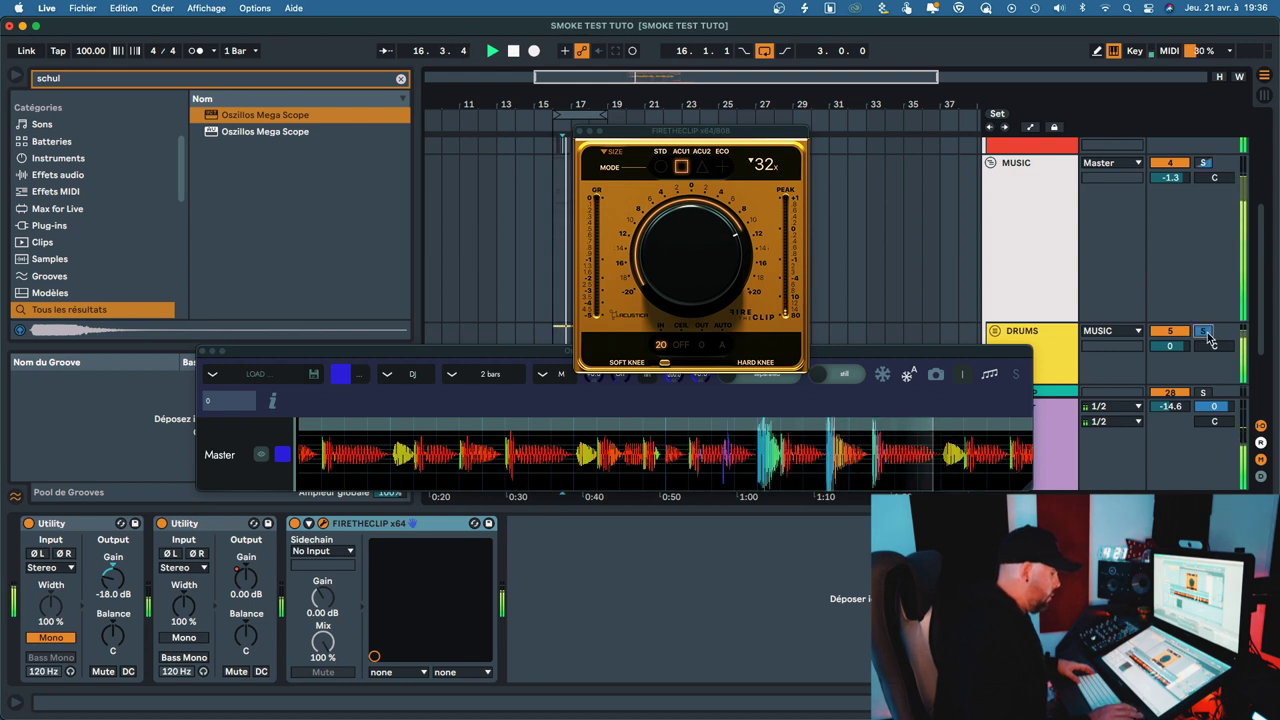
- Open the KICK BASS group's FIRETHECLIP in place of the 808's clipper window, positioning it above the scope
{"action": "scroll", "coordinate": [1052, 238], "scroll_direction": "up", "scroll_amount": 4}
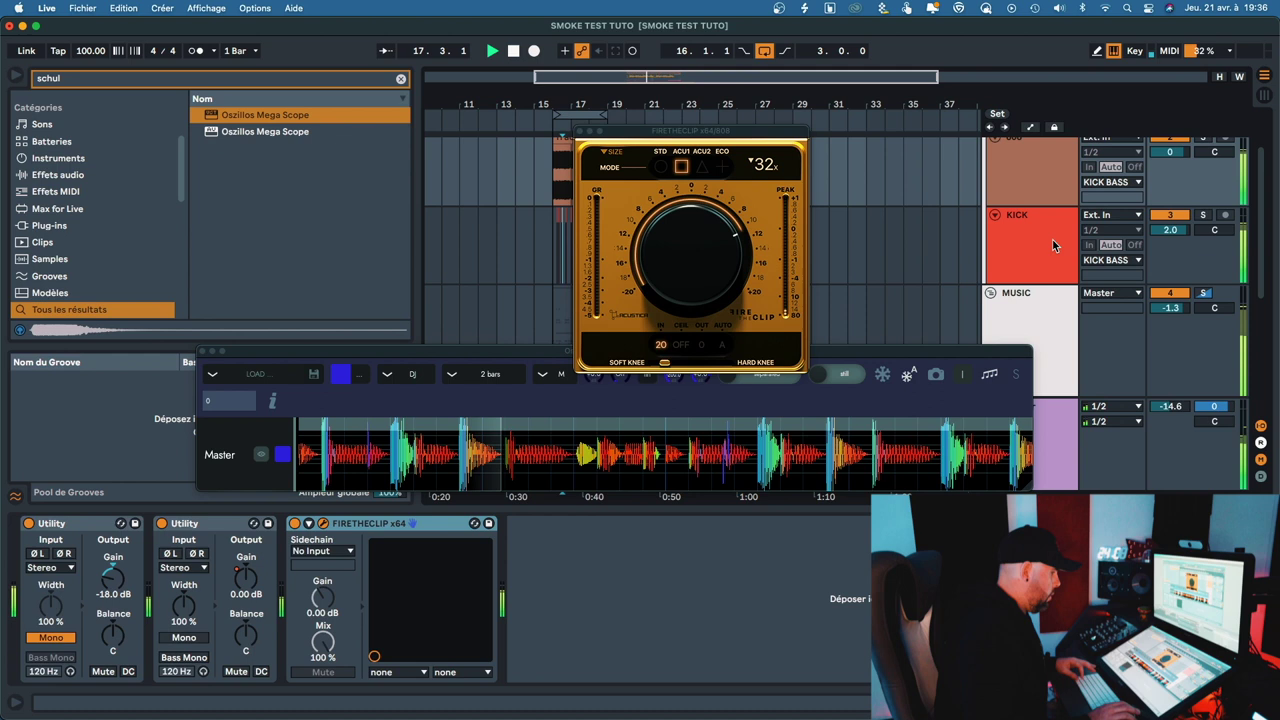
{"action": "scroll", "coordinate": [1050, 236], "scroll_direction": "up", "scroll_amount": 2}
{"action": "left_click", "coordinate": [1048, 172]}
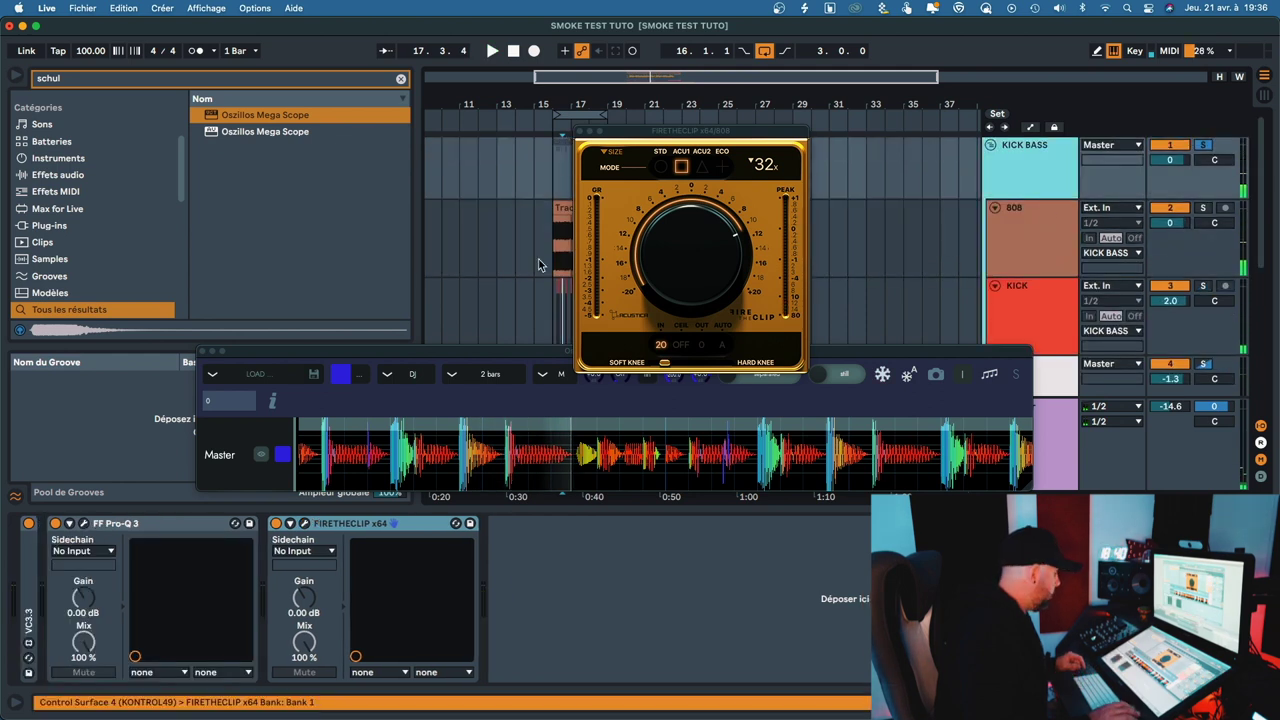
{"action": "left_click", "coordinate": [305, 524]}
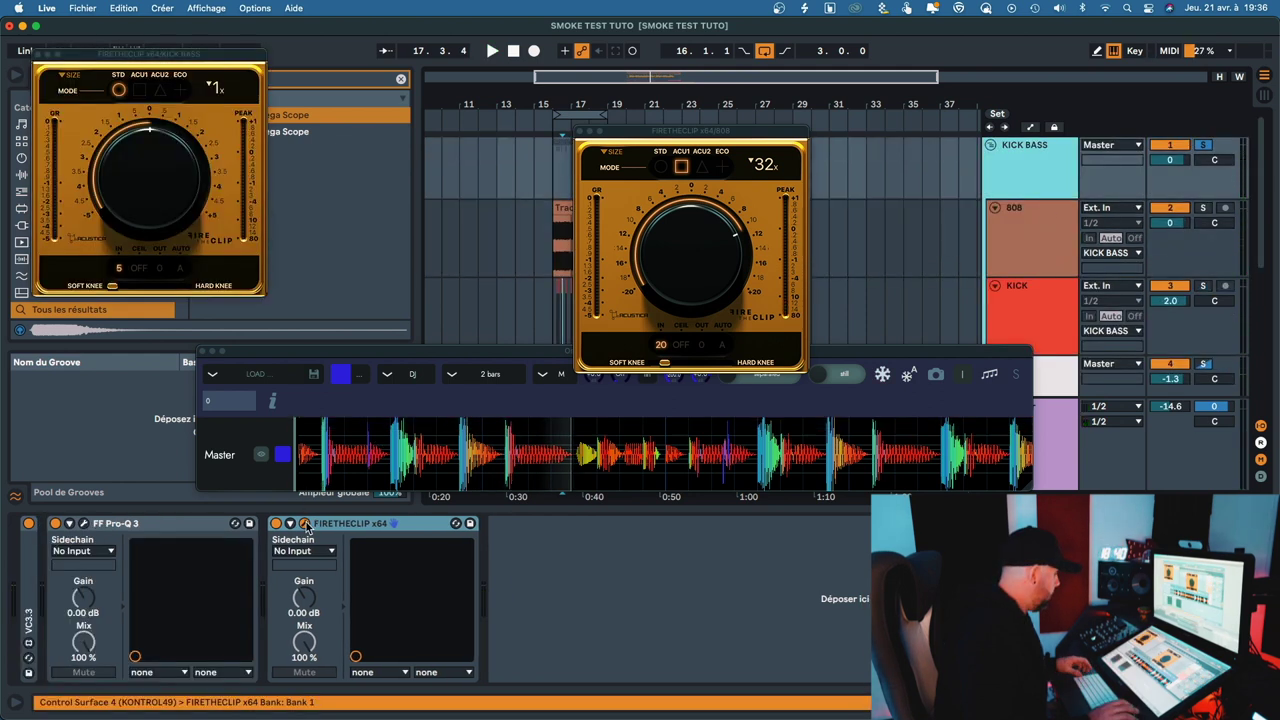
{"action": "left_click", "coordinate": [580, 132]}
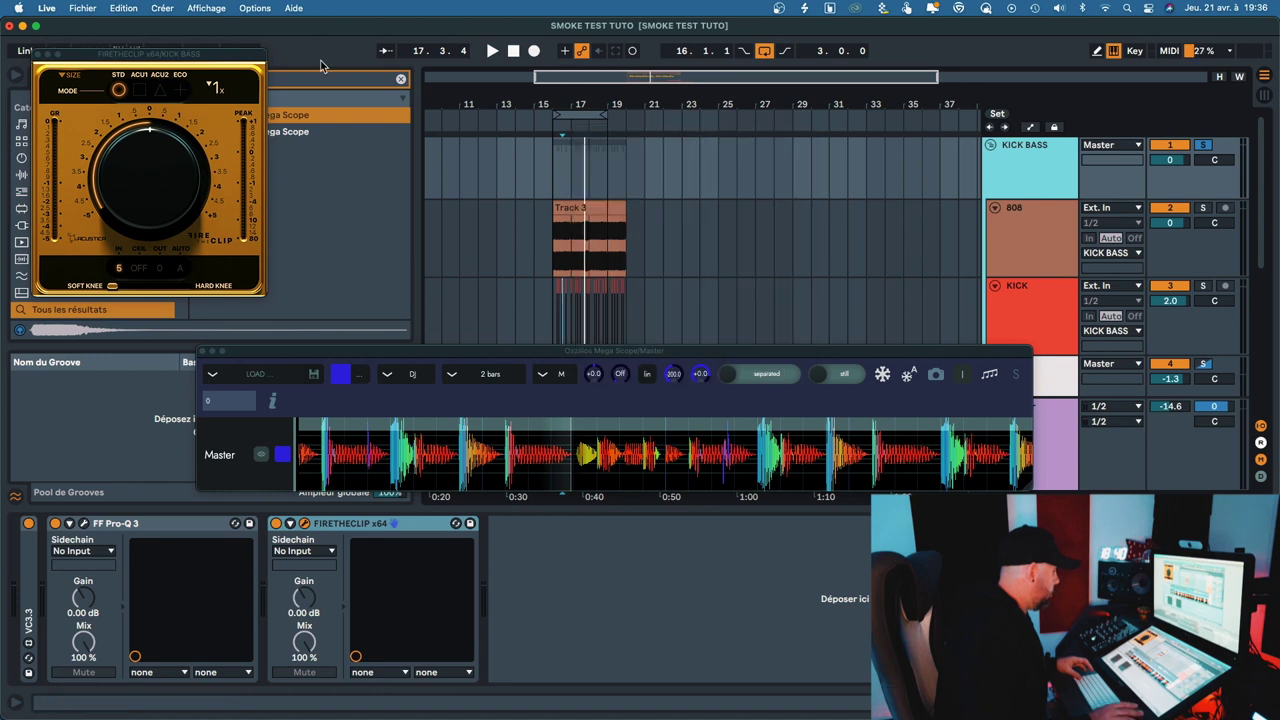
{"action": "left_click_drag", "start_coordinate": [153, 53], "coordinate": [732, 123]}
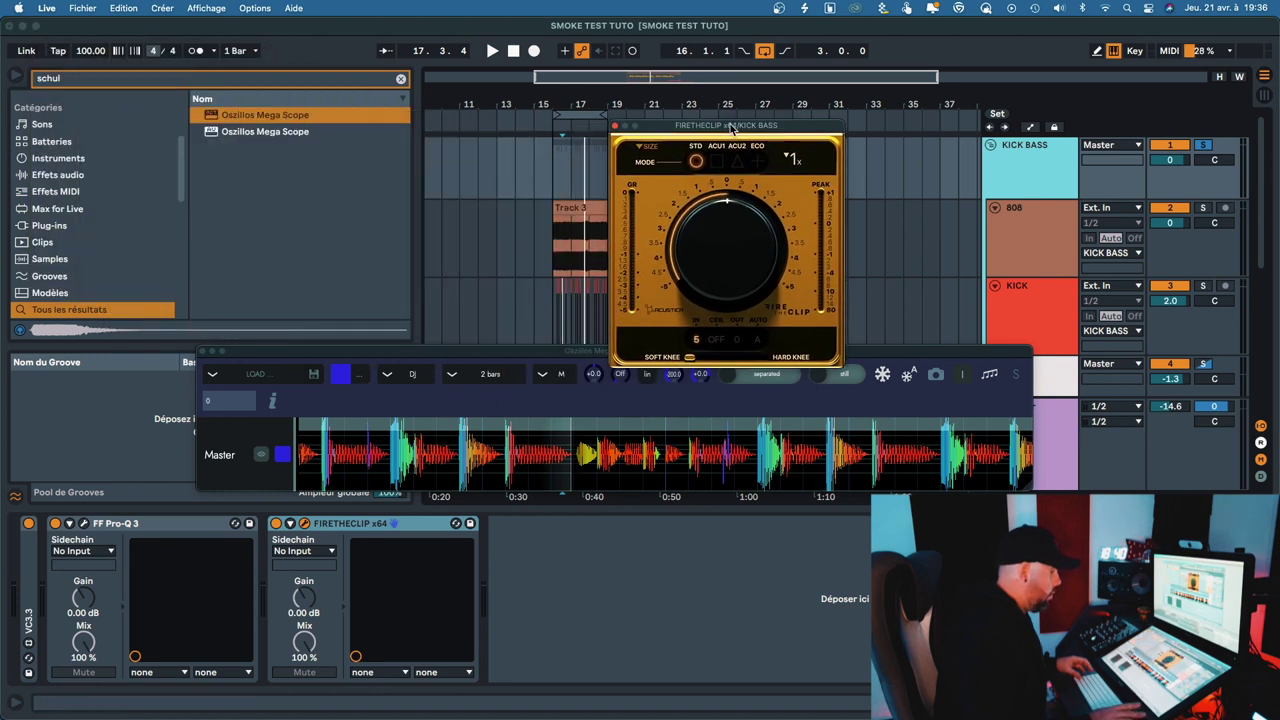
- Set the KICK BASS clipper to 32x eco oversampling and input range 20, raising its main knob to about 4 during playback
{"action": "left_click", "coordinate": [790, 158]}
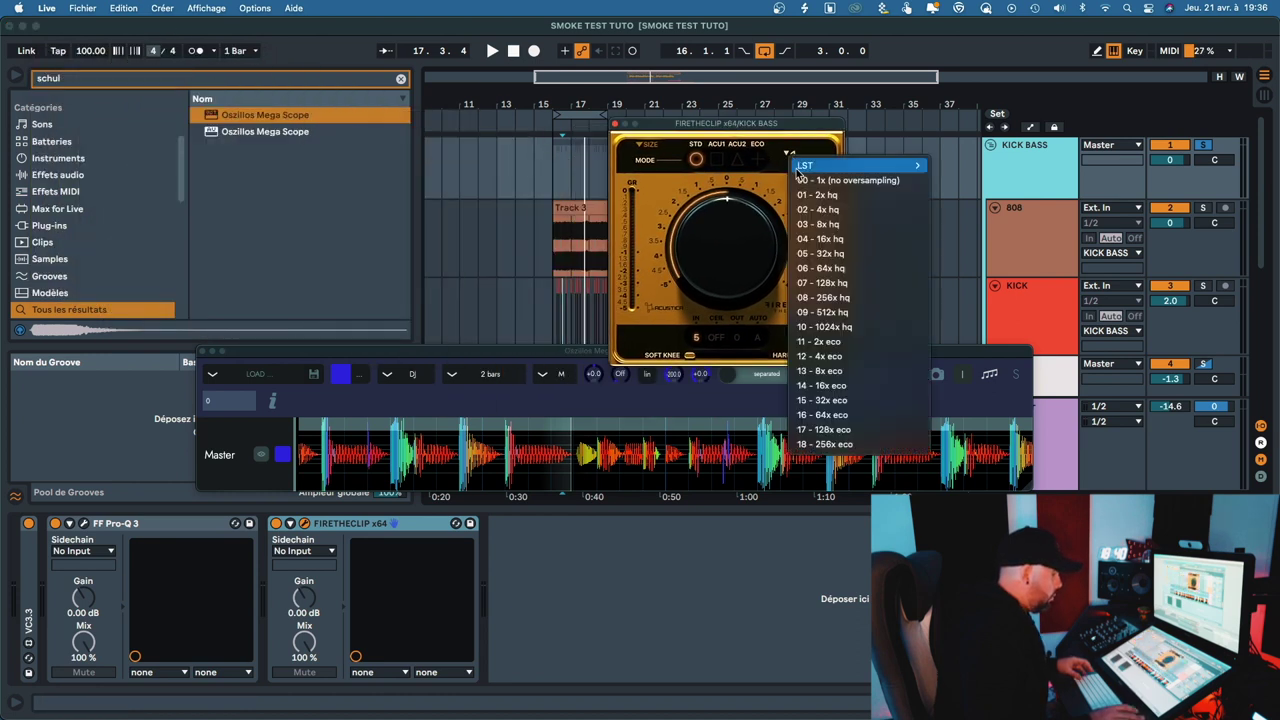
{"action": "left_click", "coordinate": [822, 400]}
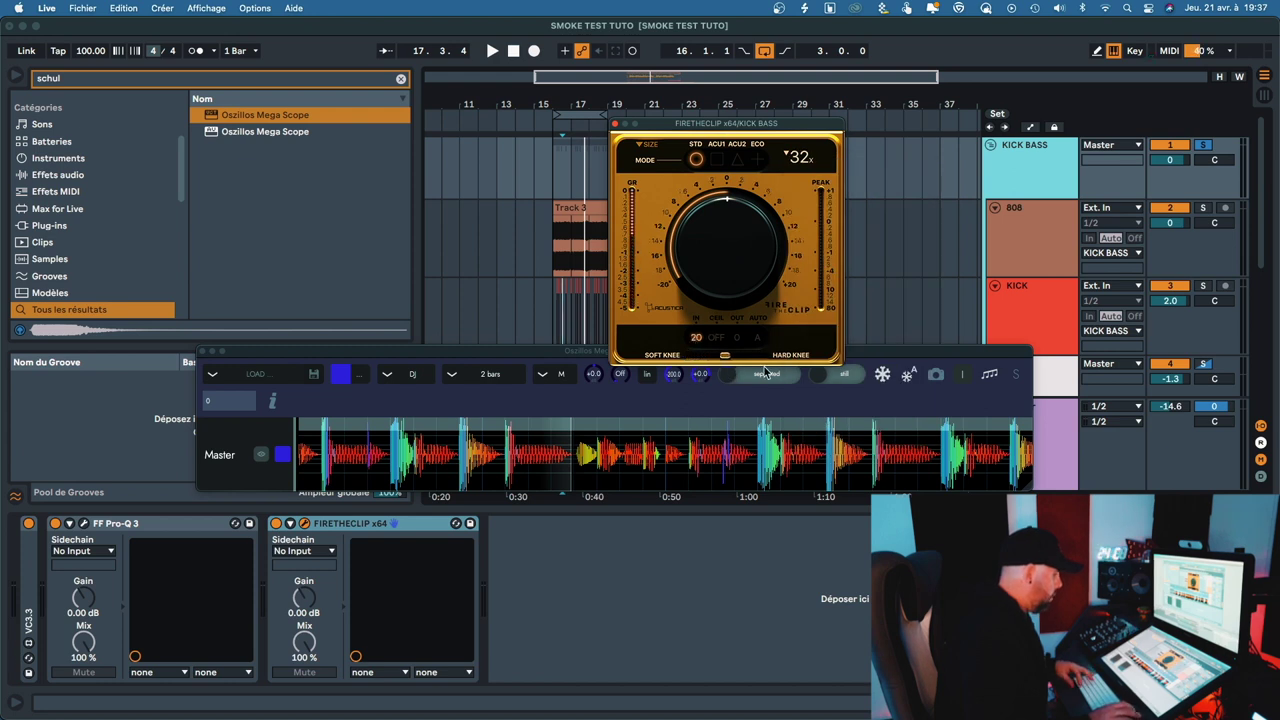
{"action": "key", "text": "space"}
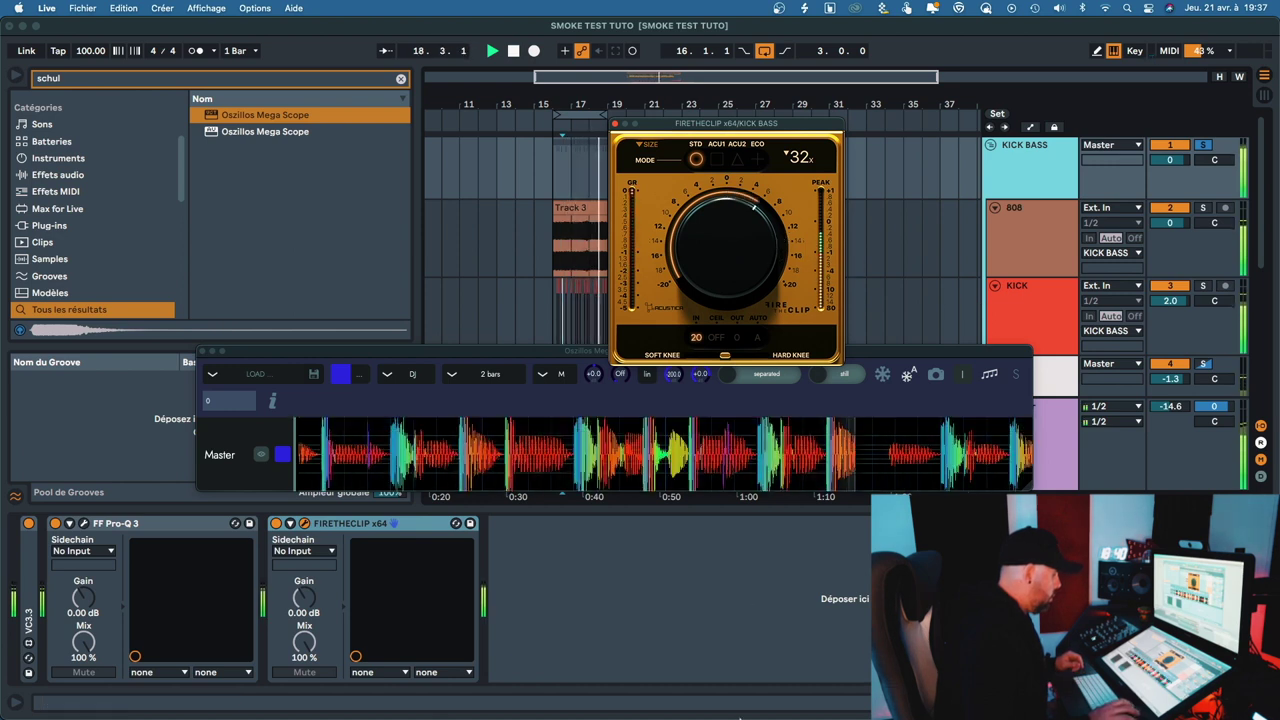
{"action": "mouse_move", "coordinate": [746, 693]}
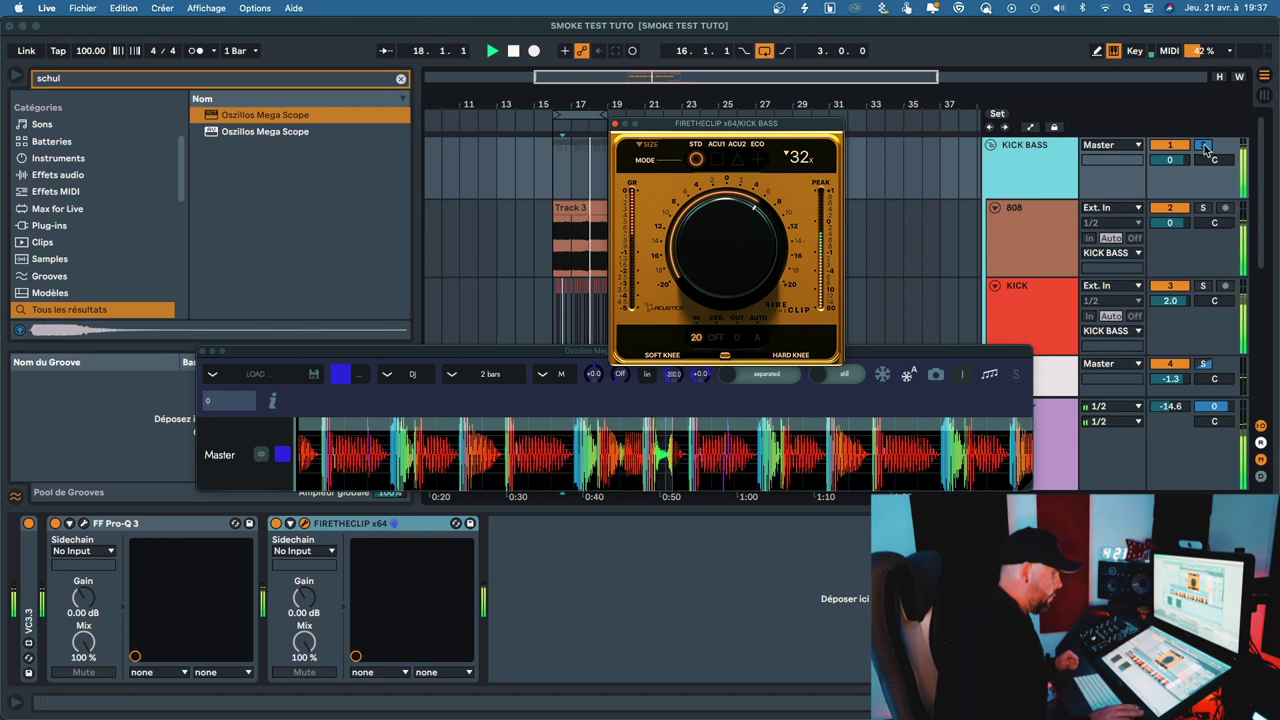
- Clear the track solos to hear the full mix, close the KICK BASS clipper window, and stop playback
{"action": "left_click", "coordinate": [1092, 178]}
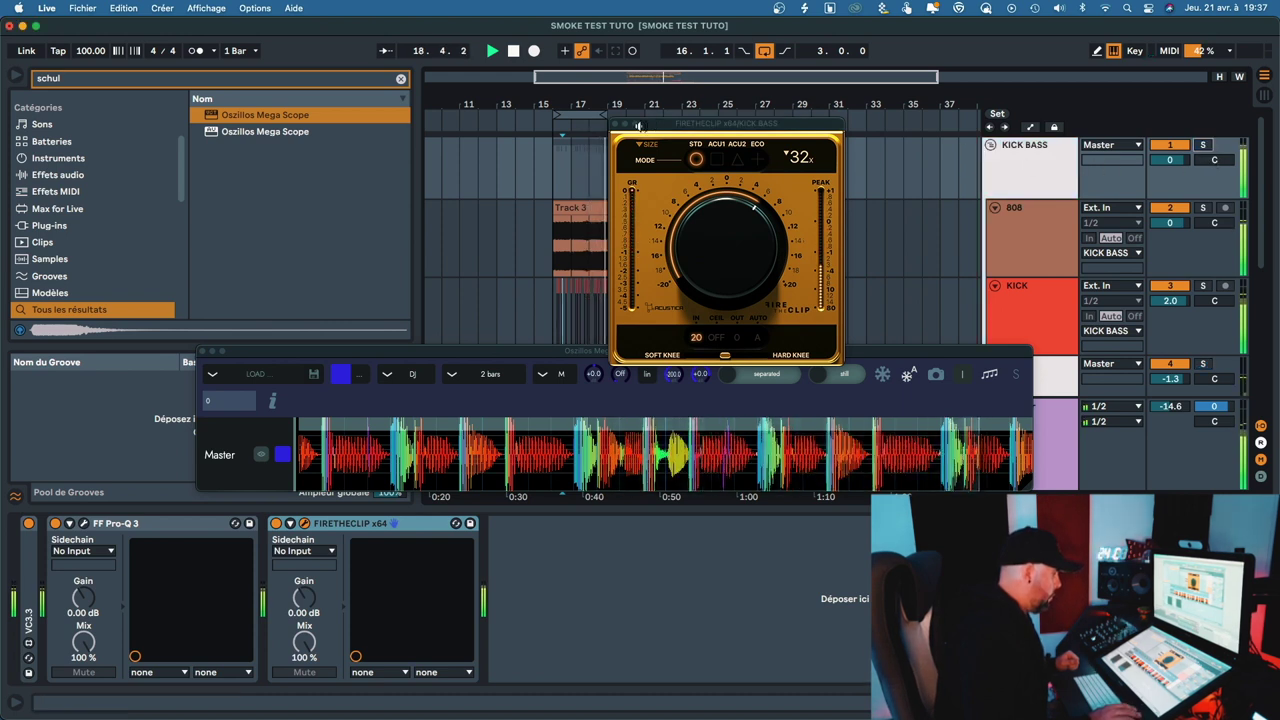
{"action": "left_click", "coordinate": [616, 124]}
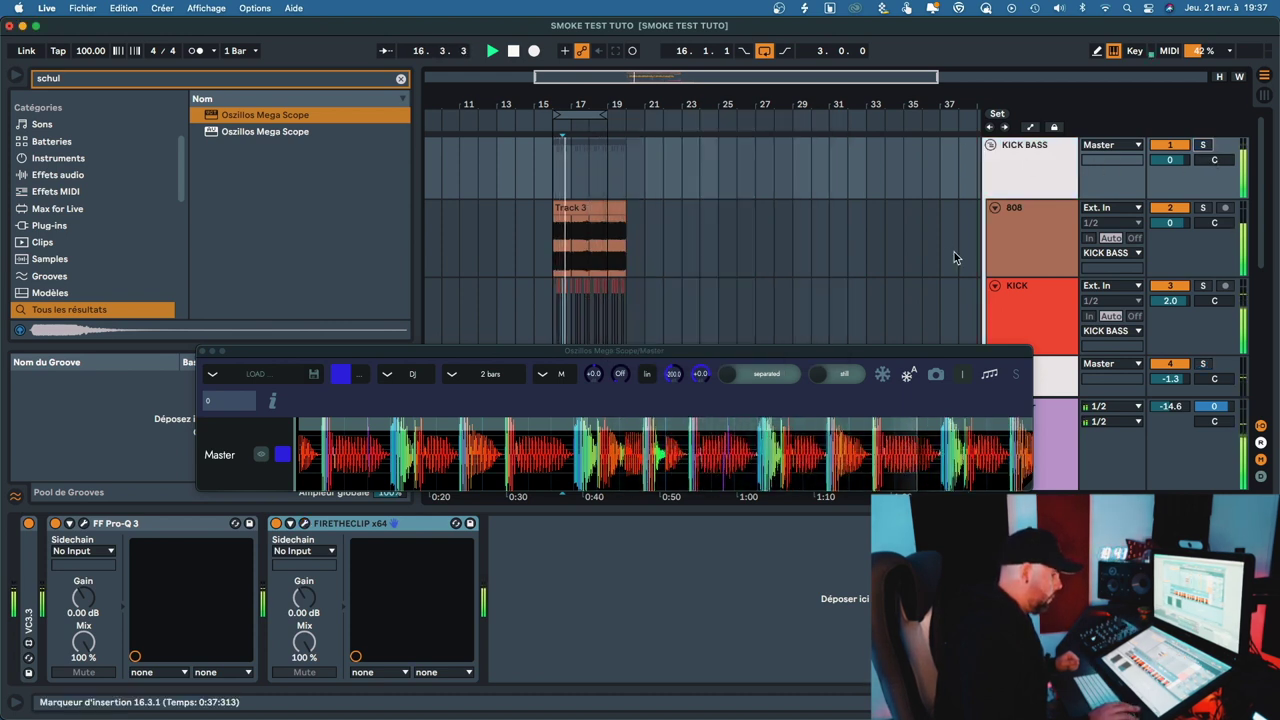
{"action": "scroll", "coordinate": [1048, 285], "scroll_direction": "down", "scroll_amount": 10}
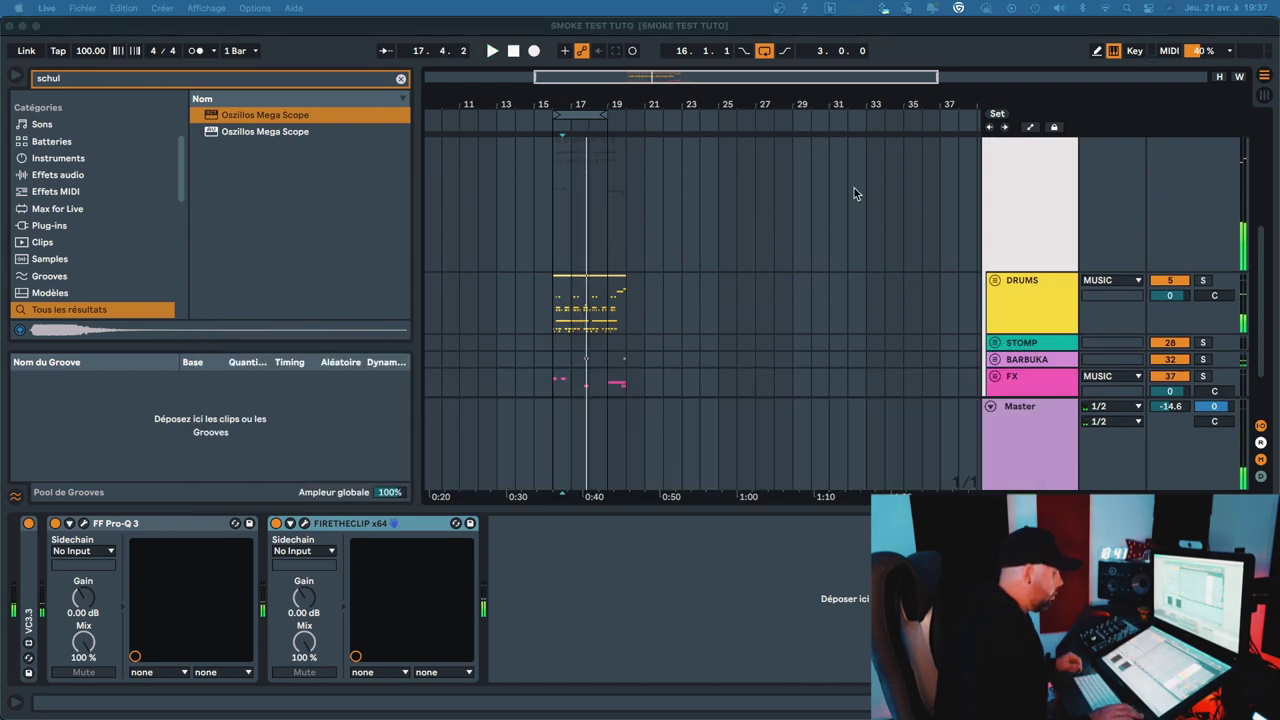
{"action": "scroll", "coordinate": [892, 246], "scroll_direction": "up", "scroll_amount": 8}
{"action": "scroll", "coordinate": [1033, 206], "scroll_direction": "up", "scroll_amount": 1}
- Solo the KICK BASS group, reopen its clipper, and play the loop
{"action": "left_click", "coordinate": [993, 178]}
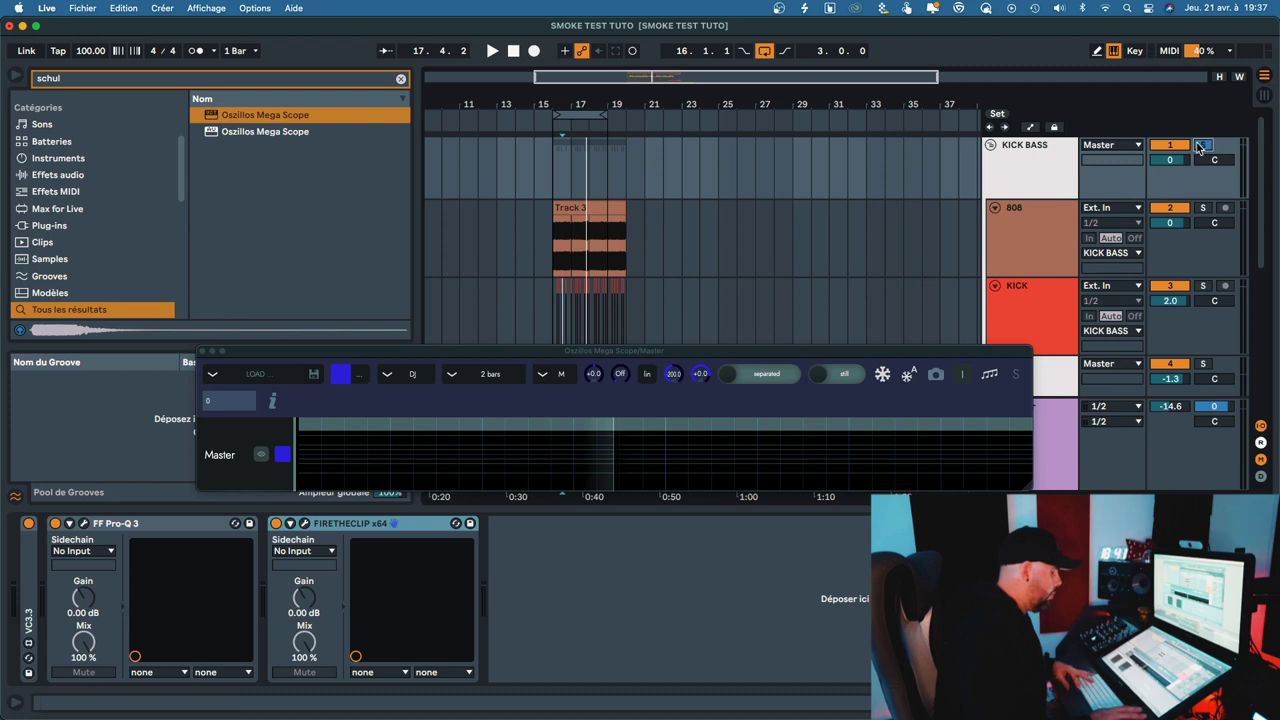
{"action": "left_click", "coordinate": [1201, 146]}
{"action": "left_click", "coordinate": [1030, 172]}
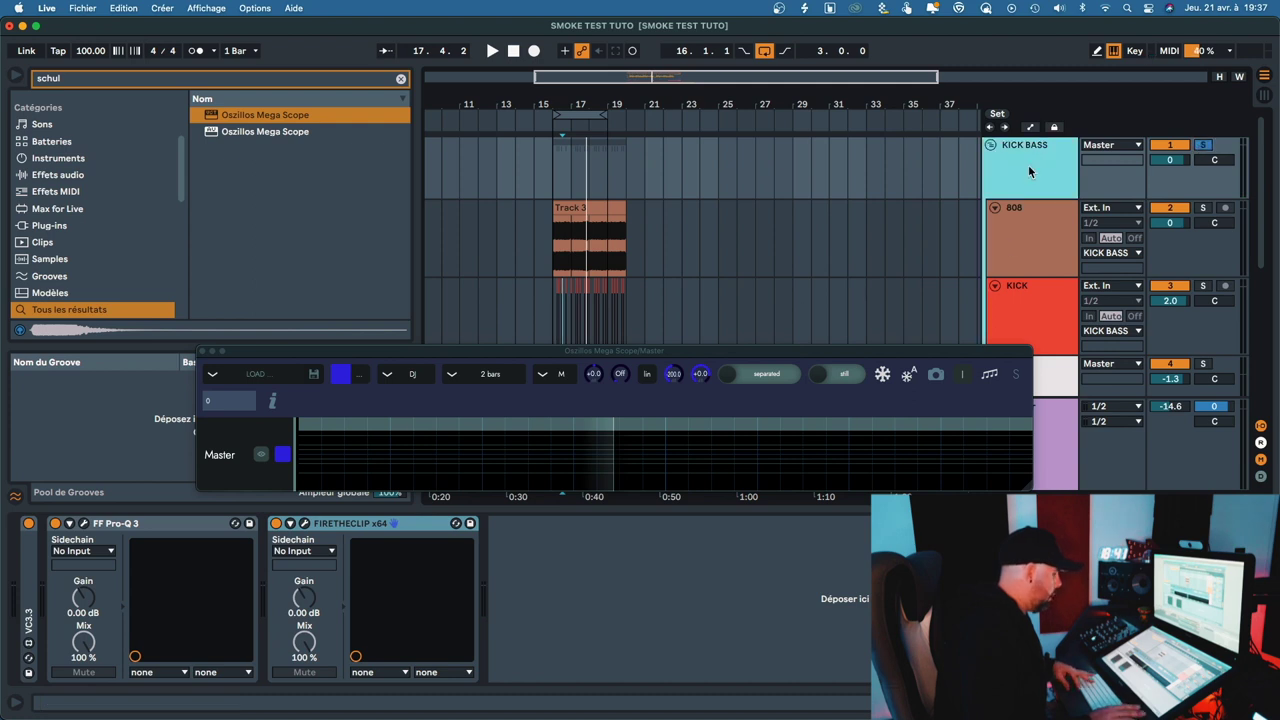
{"action": "left_click", "coordinate": [305, 524]}
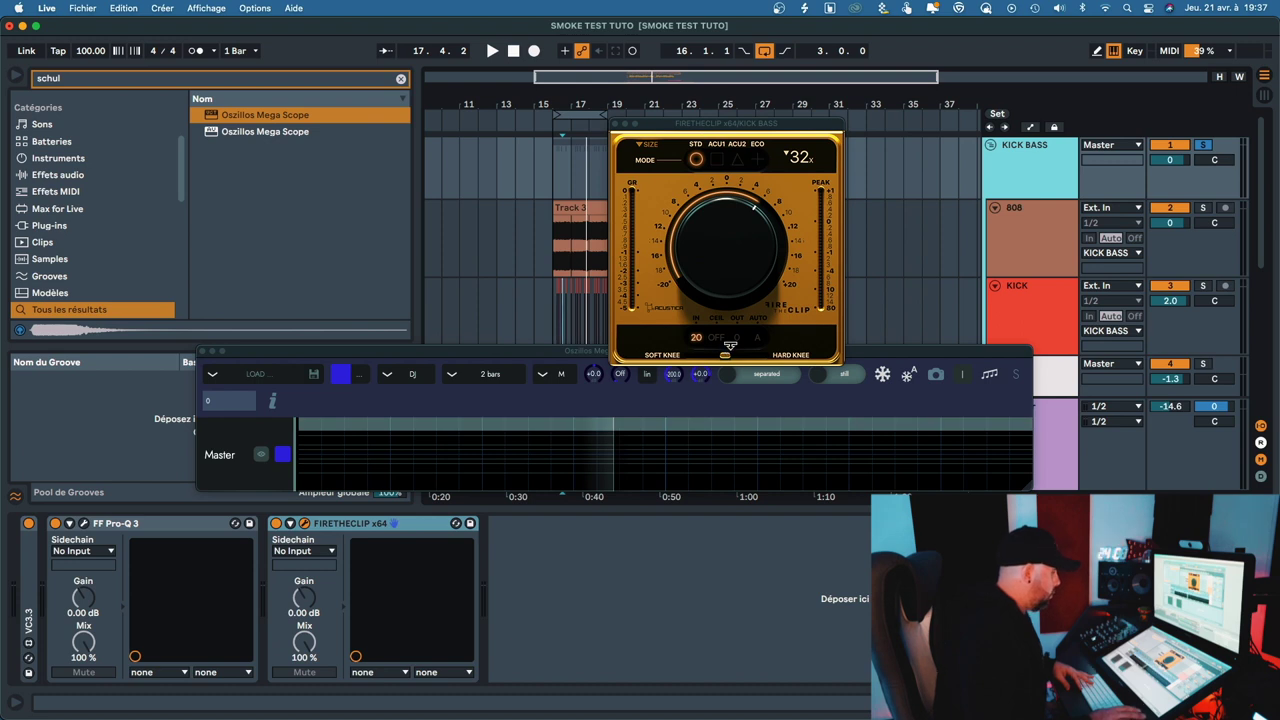
{"action": "key", "text": "space"}
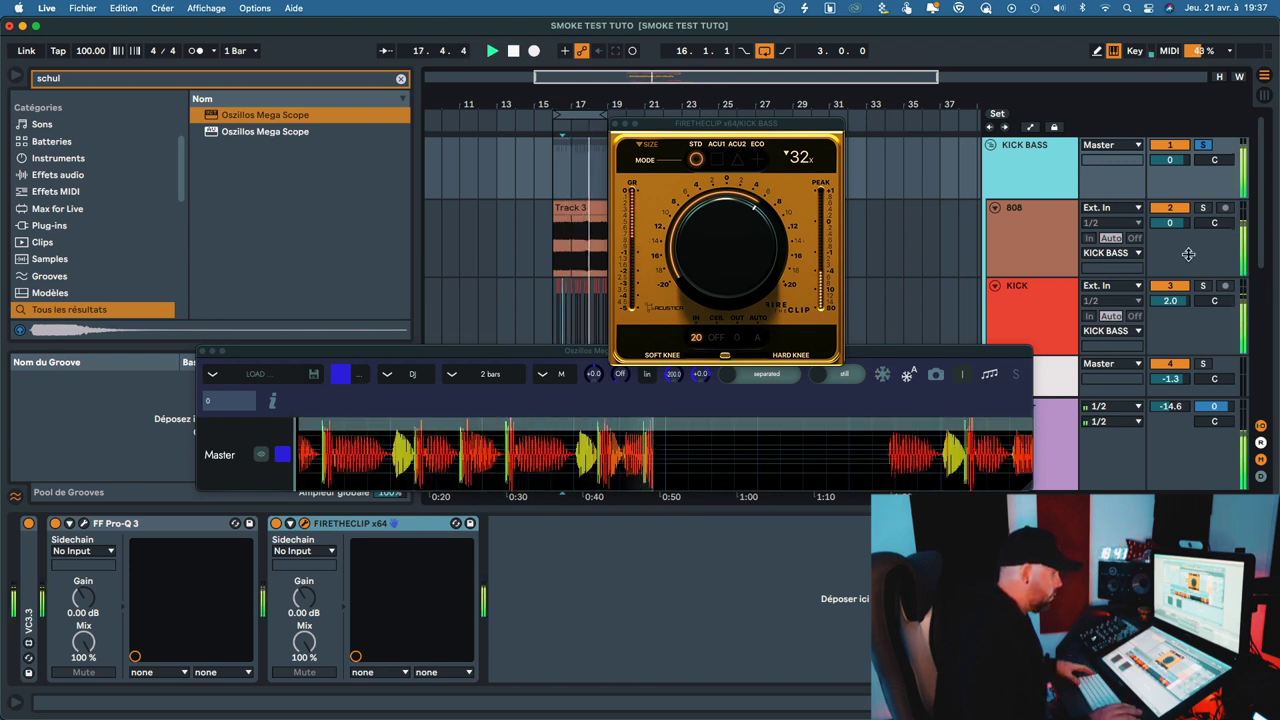
- Solo the MUSIC group along with KICK BASS, hiding the plug-in windows meanwhile and showing them again
{"action": "key", "text": "super+alt+p"}
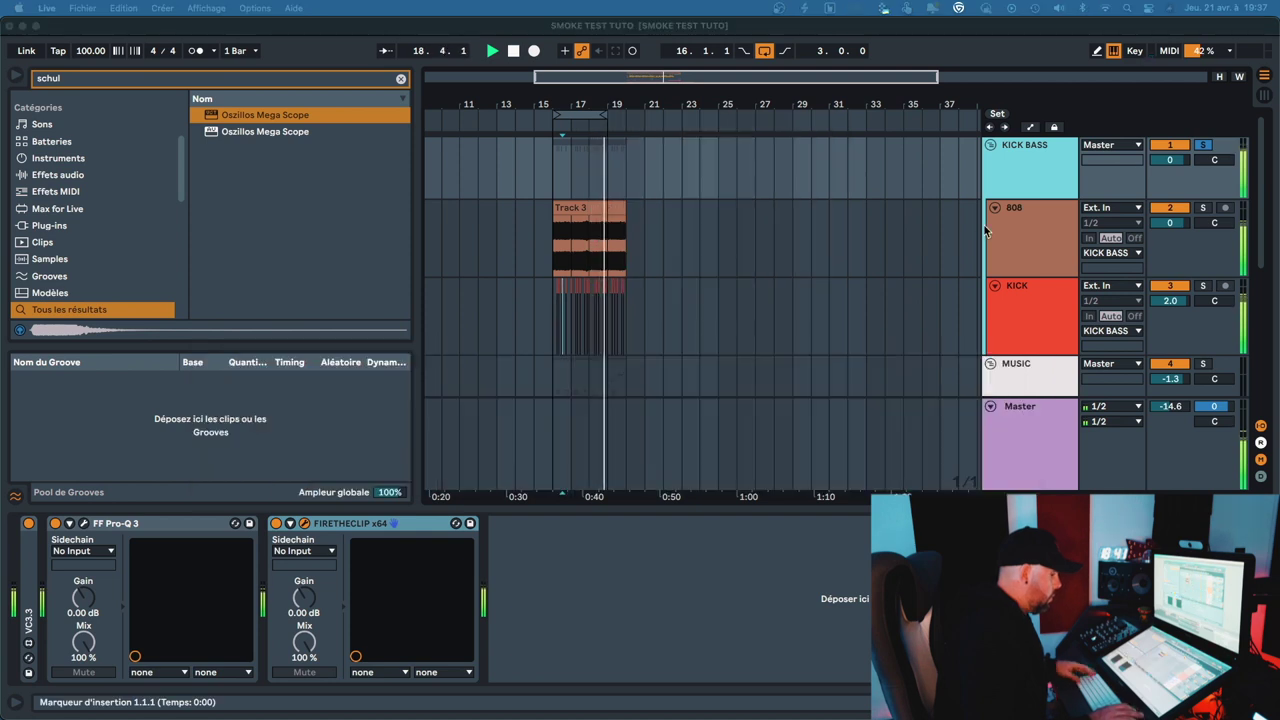
{"action": "scroll", "coordinate": [1080, 315], "scroll_direction": "down", "scroll_amount": 2}
{"action": "key", "text": "super+alt+p"}
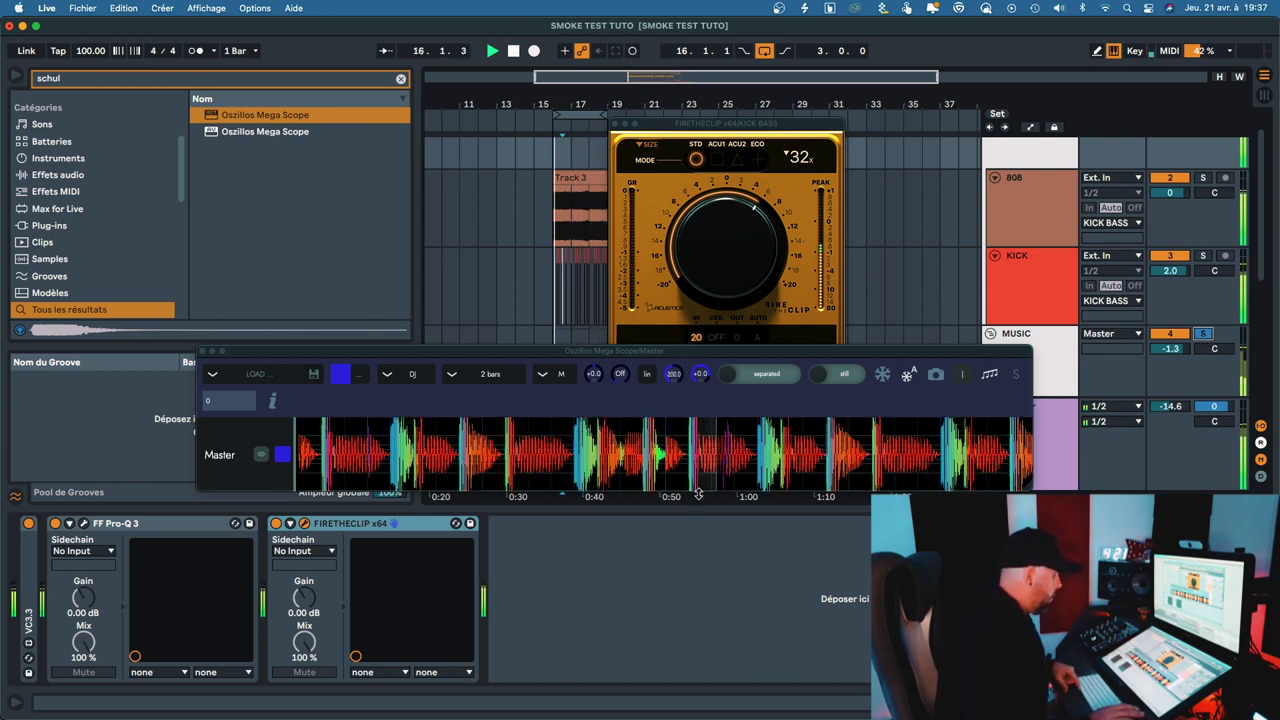
- Open the DRUMS clipper and compare its ACU1 and ACU2 modes during playback, leaving it in STD mode
{"action": "scroll", "coordinate": [1045, 299], "scroll_direction": "down", "scroll_amount": 5}
{"action": "left_click", "coordinate": [1045, 301]}
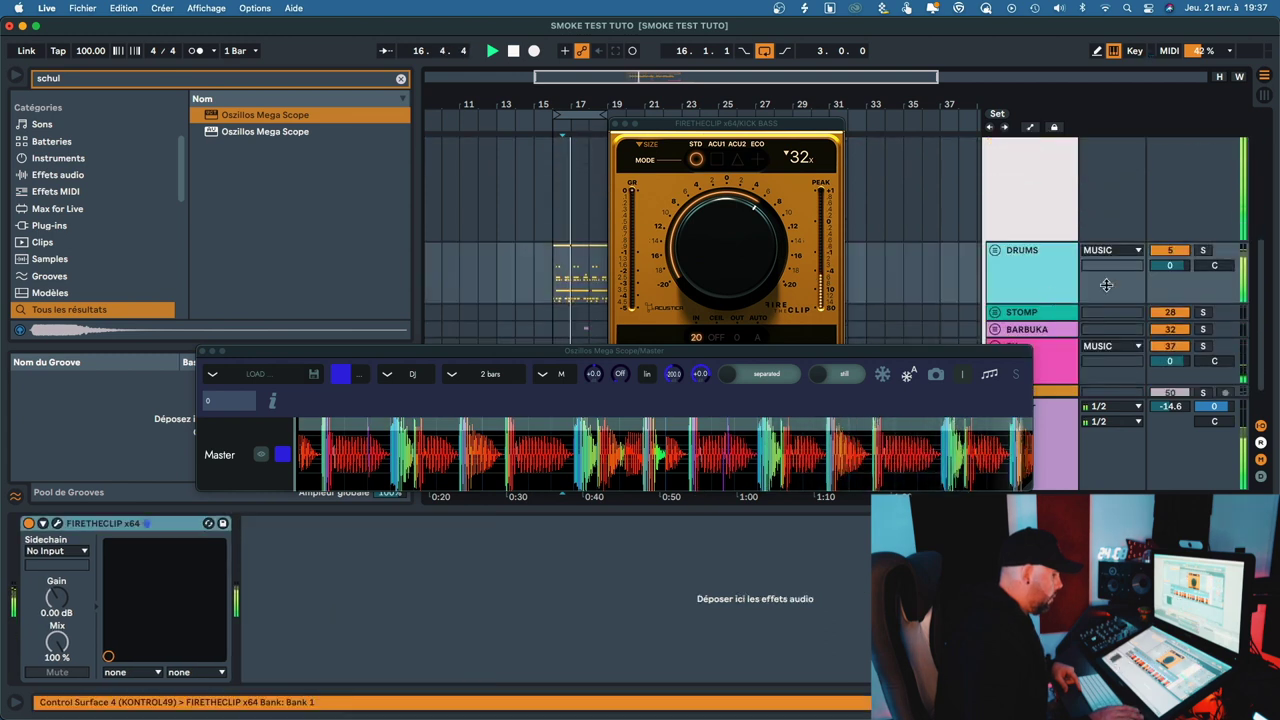
{"action": "left_click", "coordinate": [57, 523]}
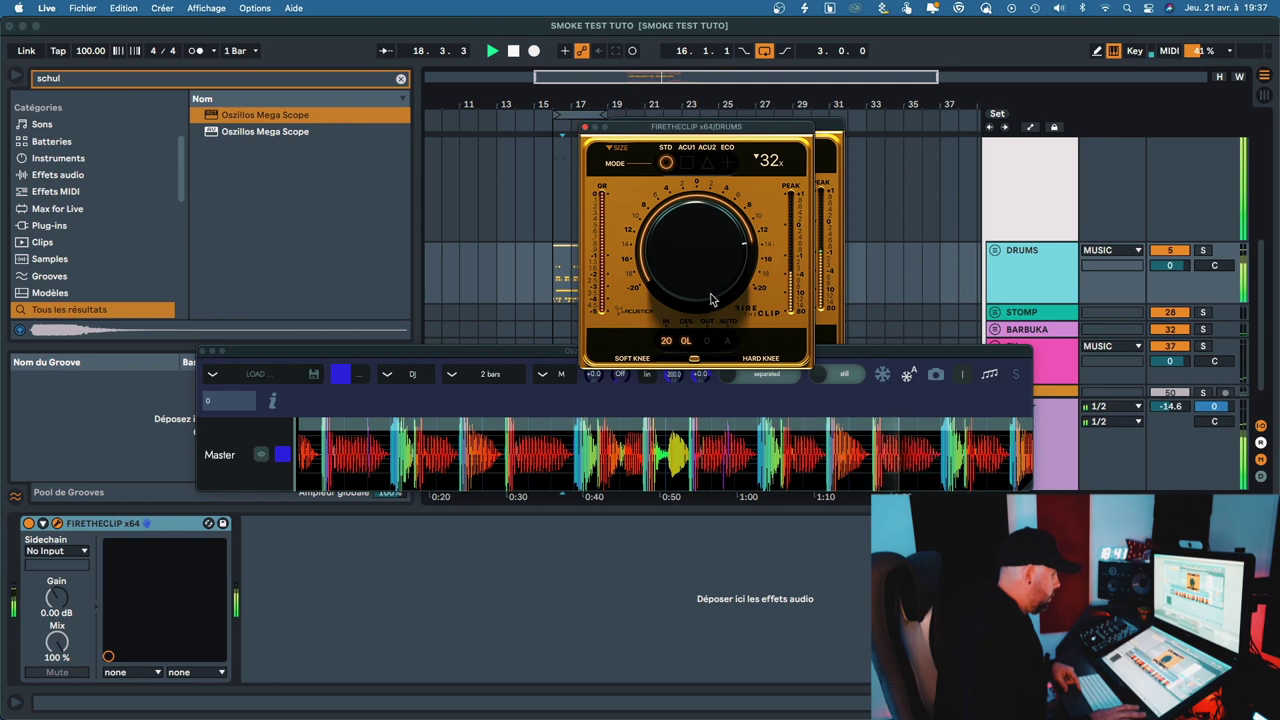
{"action": "left_click", "coordinate": [685, 161]}
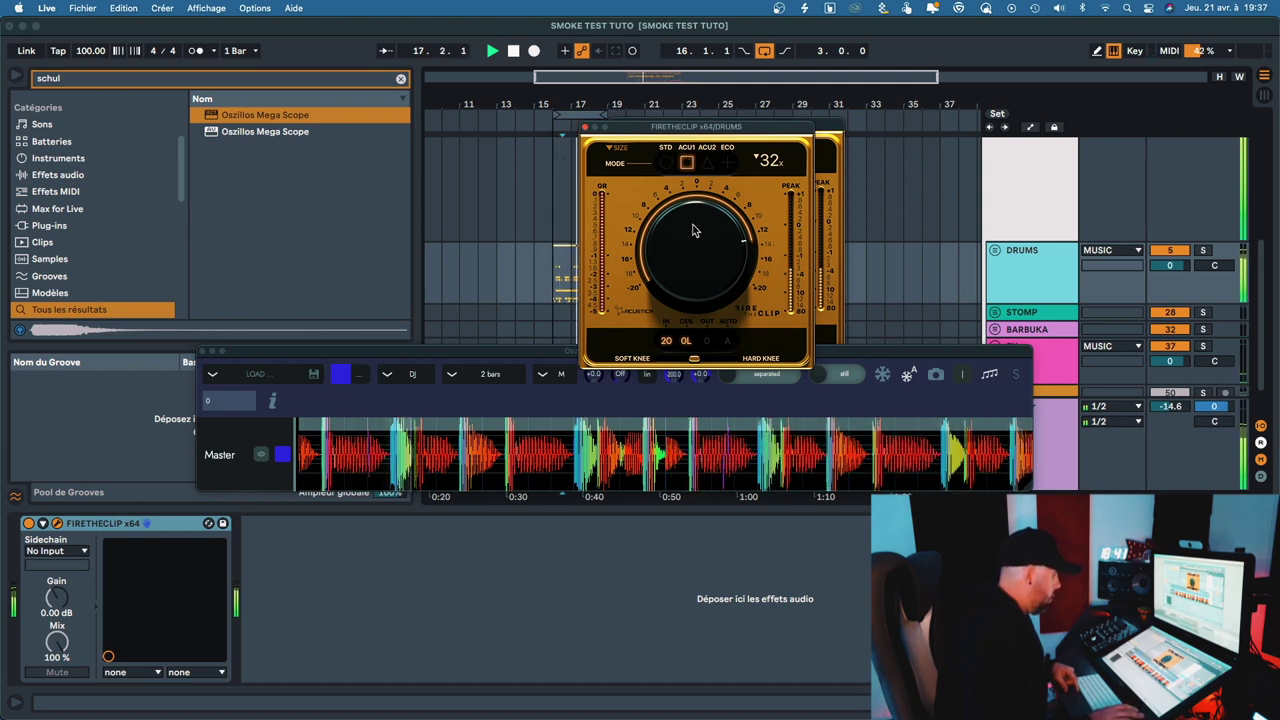
{"action": "left_click", "coordinate": [706, 163]}
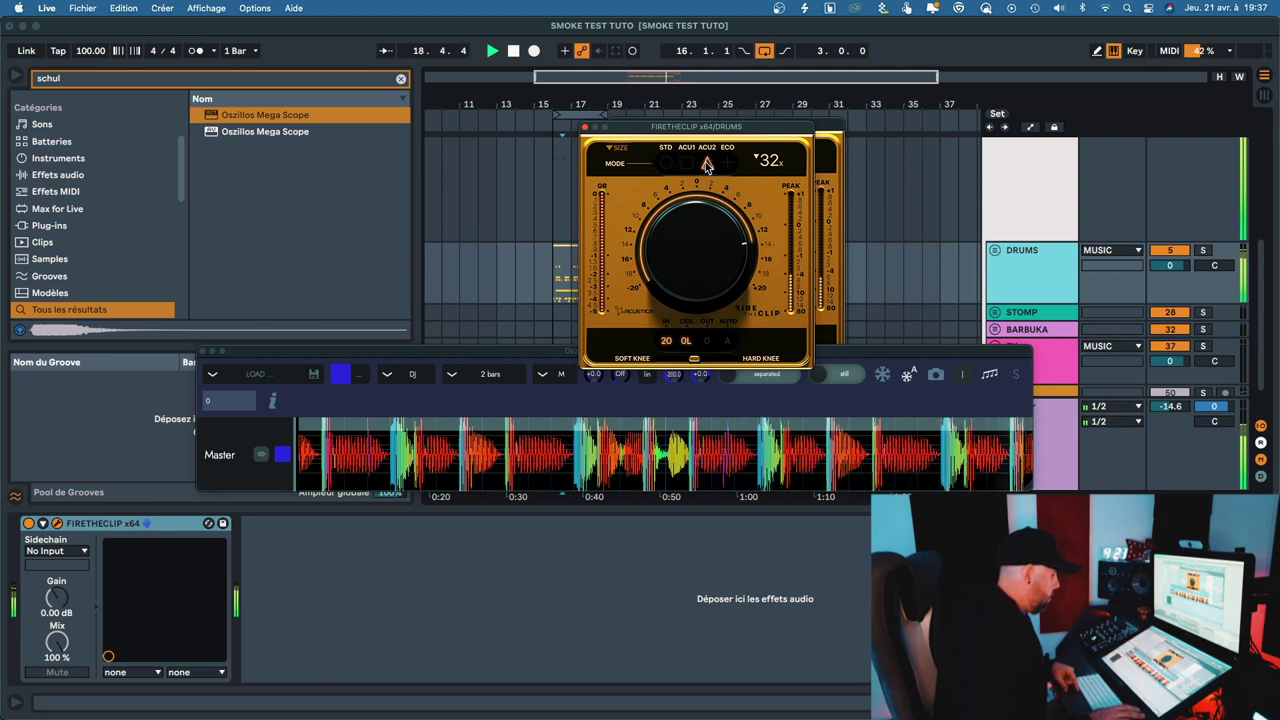
{"action": "left_click", "coordinate": [667, 164]}
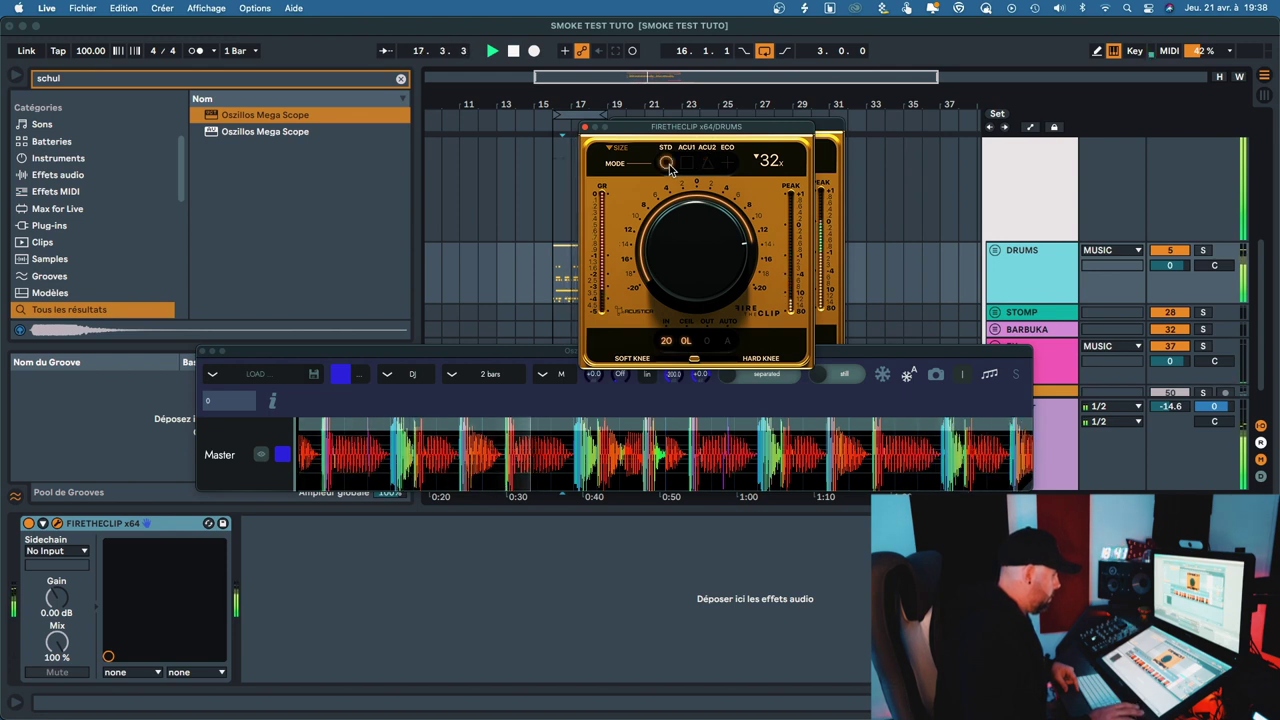
- Bypass and re-enable the DRUMS clipper to compare the sound, and stop playback
{"action": "left_click", "coordinate": [22, 525]}
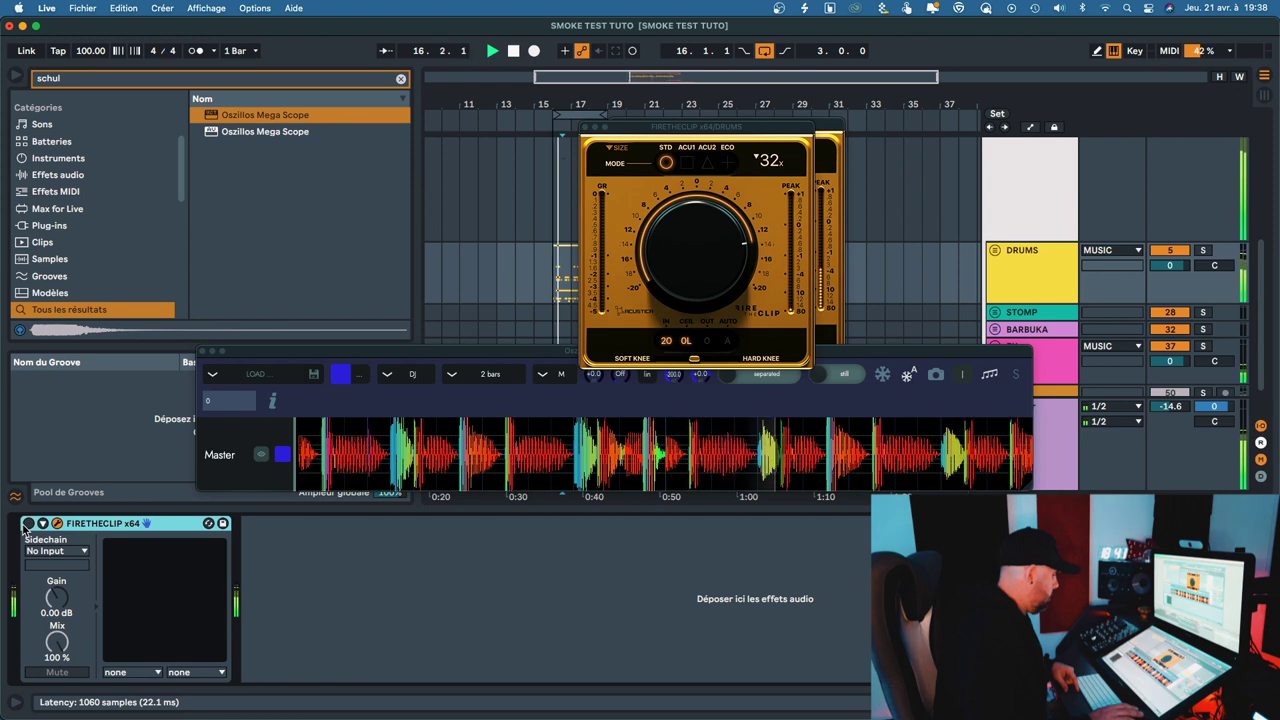
{"action": "left_click", "coordinate": [331, 314]}
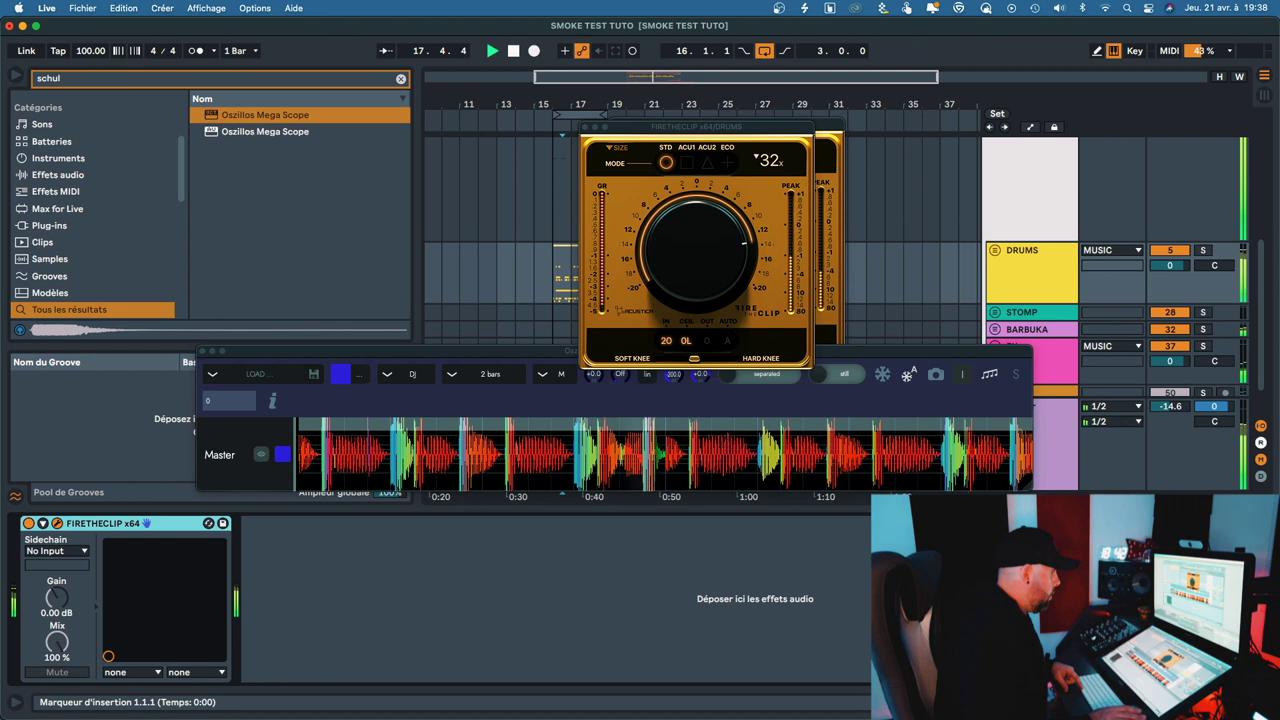
{"action": "key", "text": "super+alt+p"}
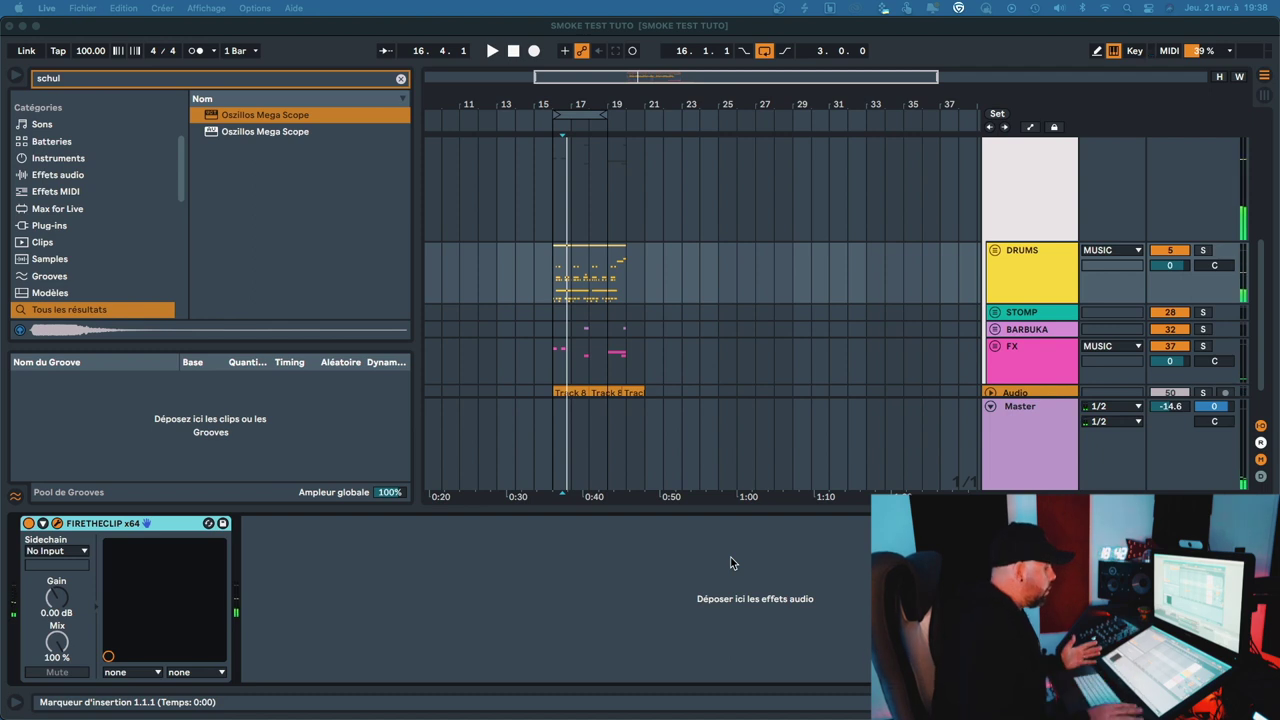
{"action": "left_click", "coordinate": [1035, 210]}
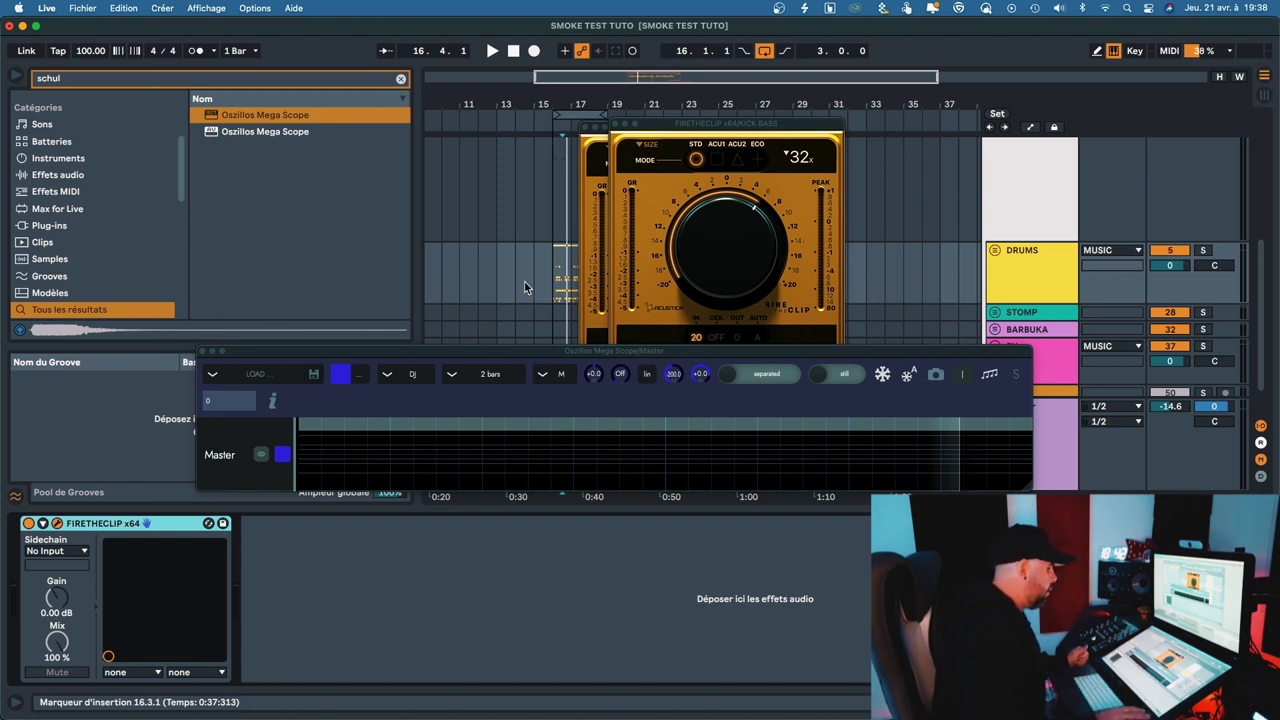
- Enable AUTO on the KICK BASS clipper, move its window aside, and close the DRUMS and KICK BASS clipper windows
{"action": "left_click", "coordinate": [763, 332]}
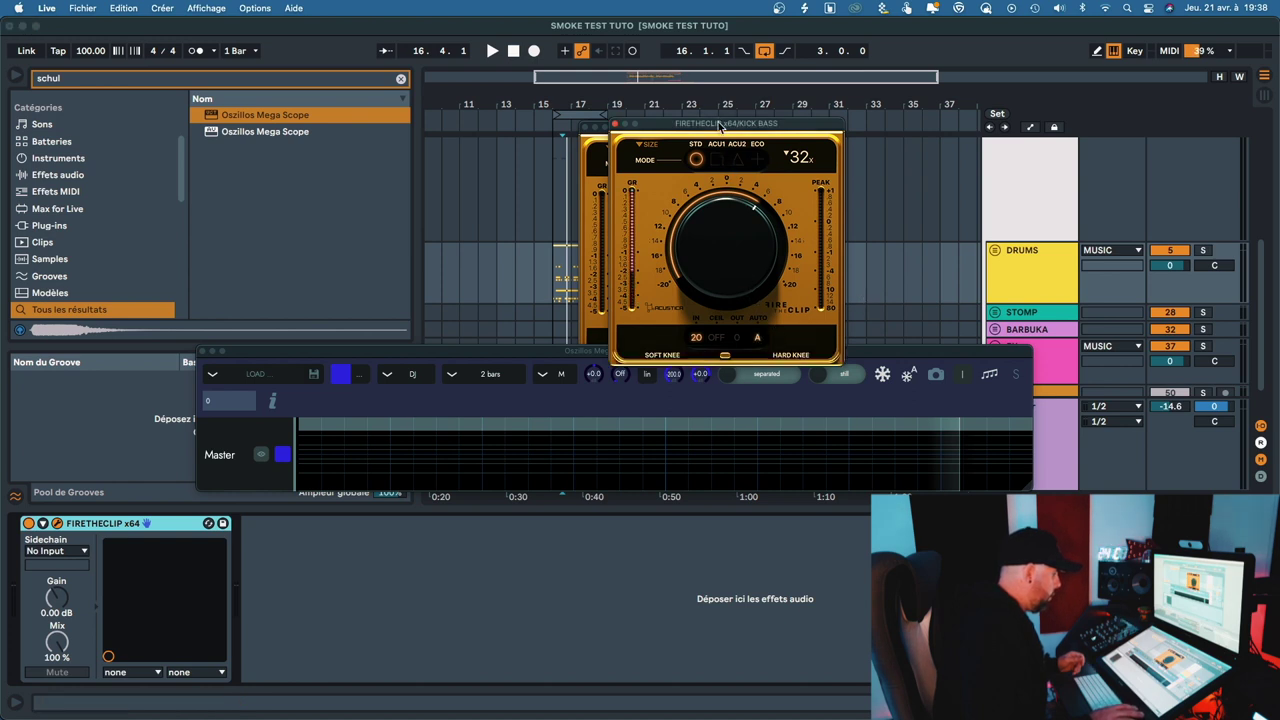
{"action": "left_click_drag", "start_coordinate": [719, 125], "coordinate": [903, 156]}
{"action": "left_click", "coordinate": [729, 338]}
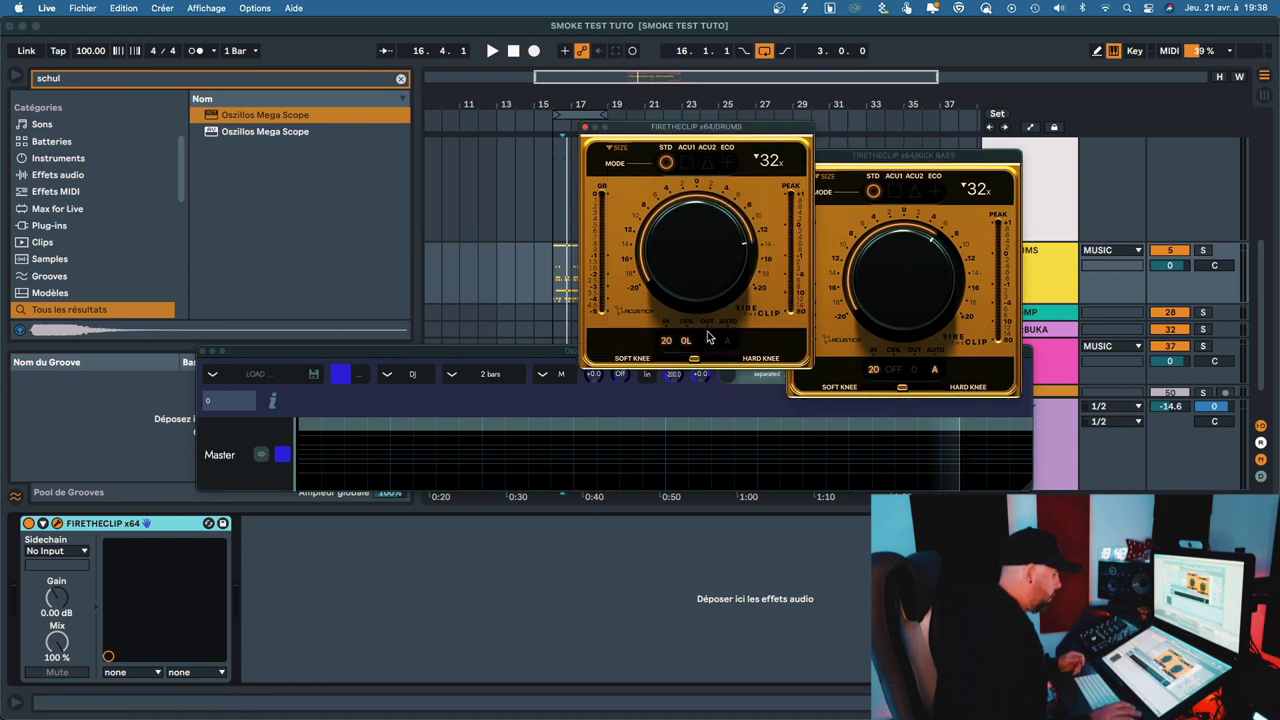
{"action": "left_click", "coordinate": [585, 128]}
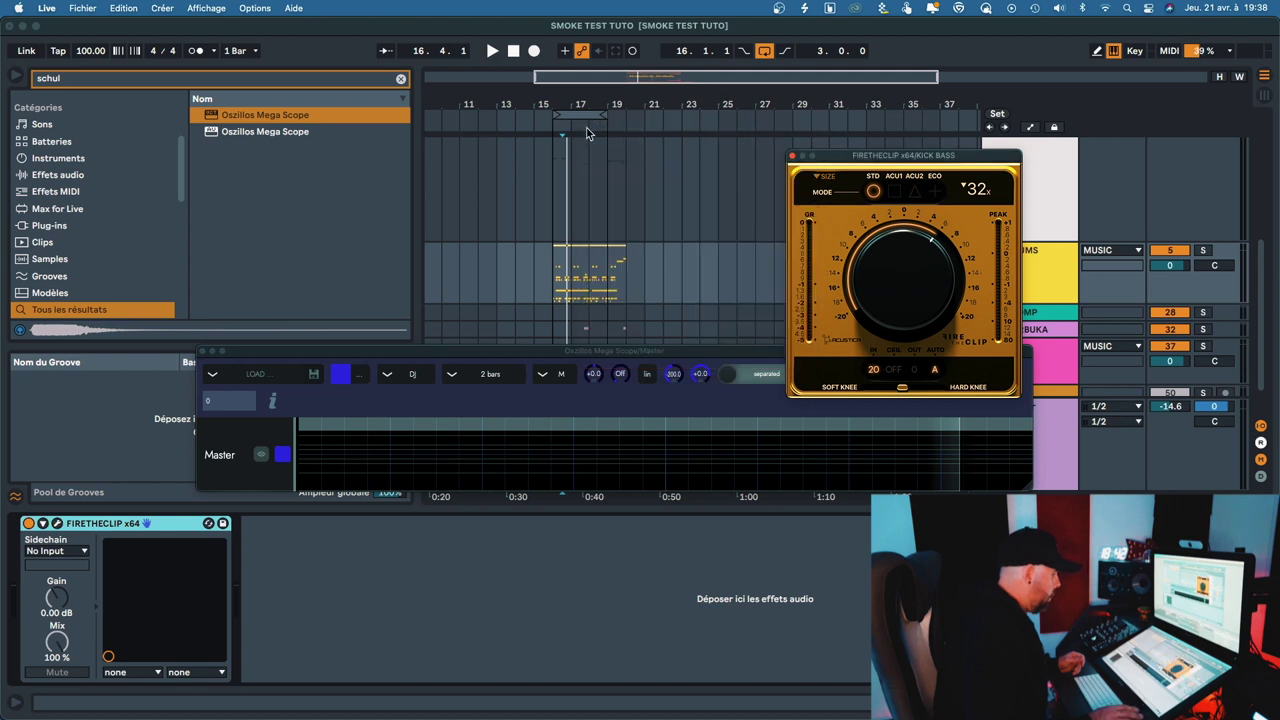
{"action": "left_click", "coordinate": [793, 157]}
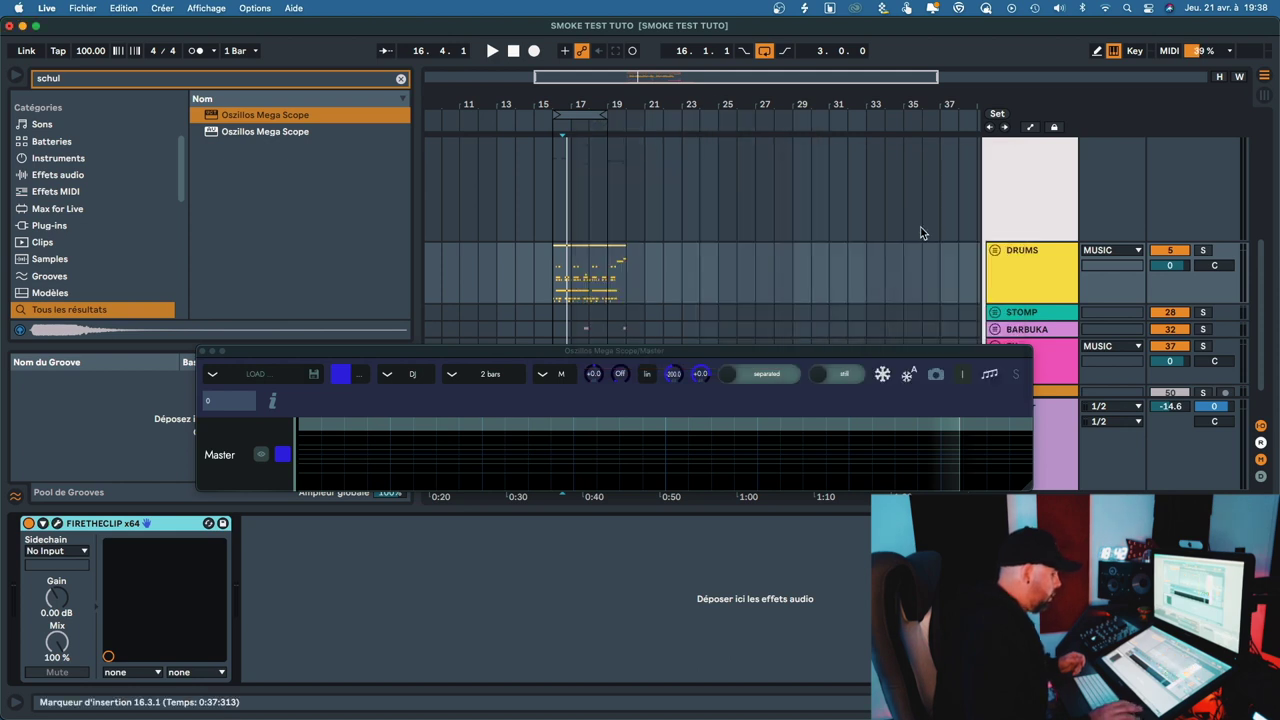
- Reopen the KICK BASS group's clipper, then open the 808 track's clipper and enable its AUTO option
{"action": "scroll", "coordinate": [1013, 208], "scroll_direction": "up", "scroll_amount": 3}
{"action": "left_click", "coordinate": [1028, 165]}
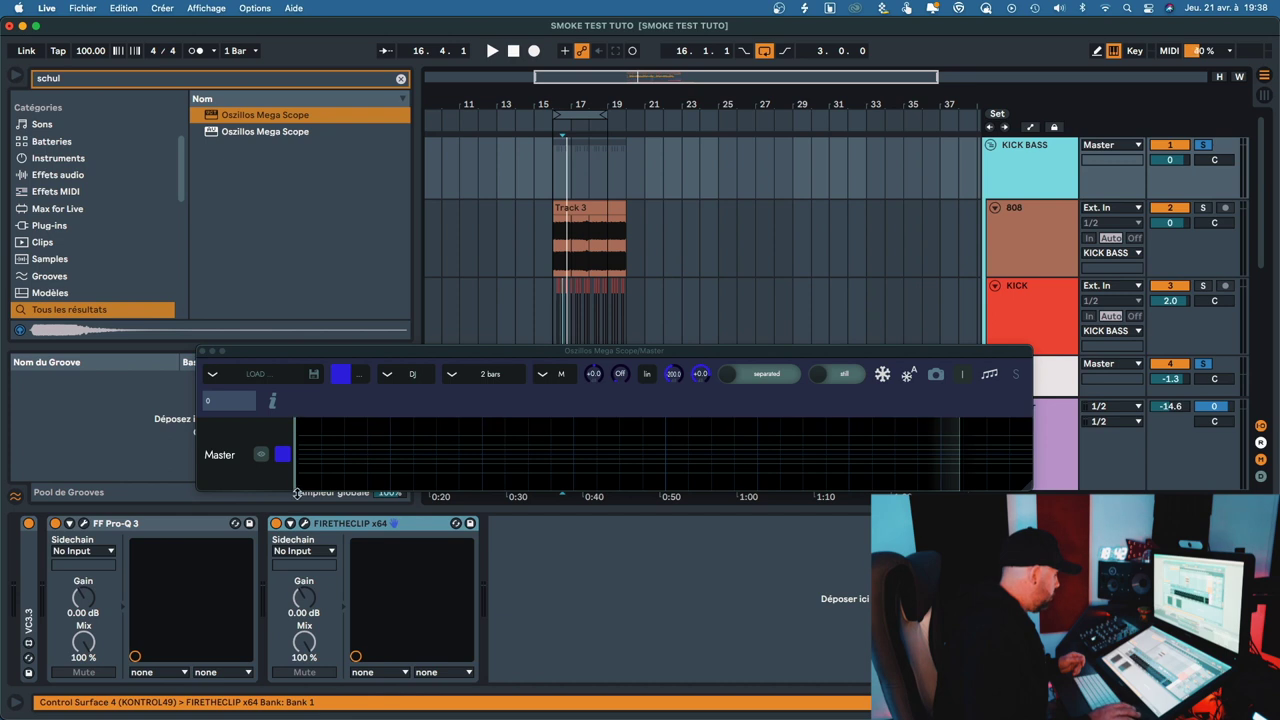
{"action": "left_click", "coordinate": [306, 524]}
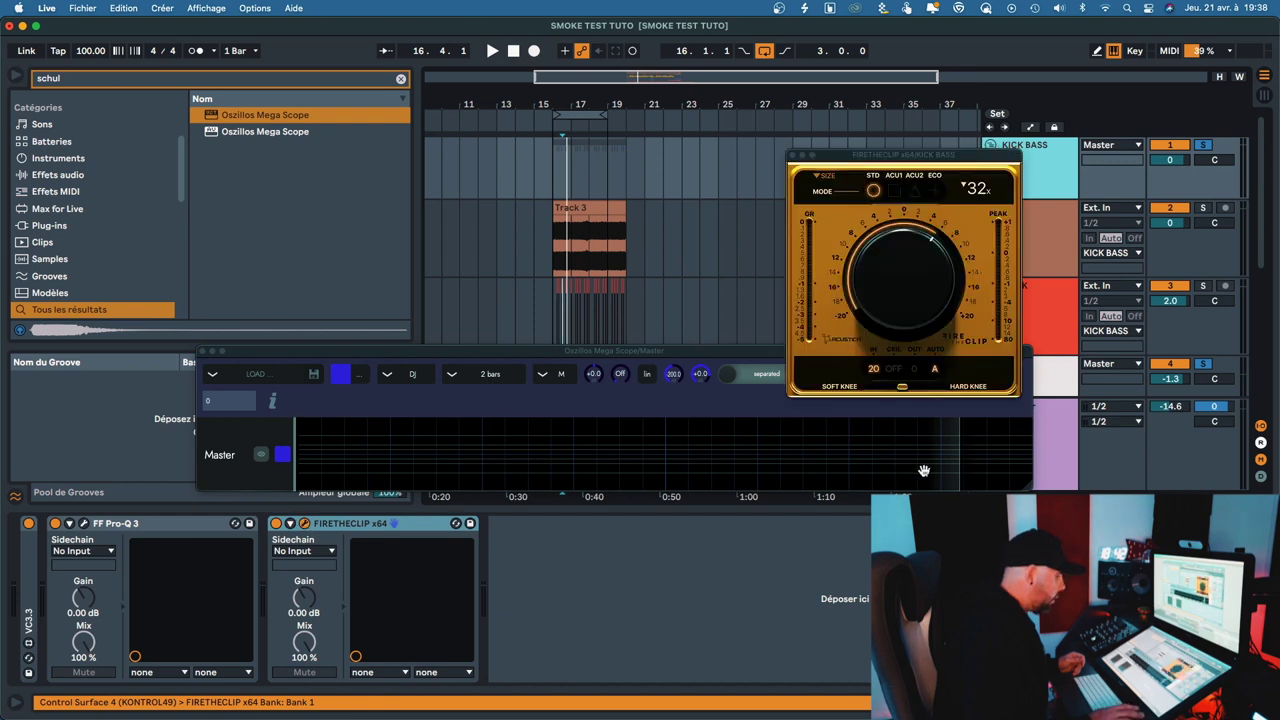
{"action": "left_click", "coordinate": [1045, 245]}
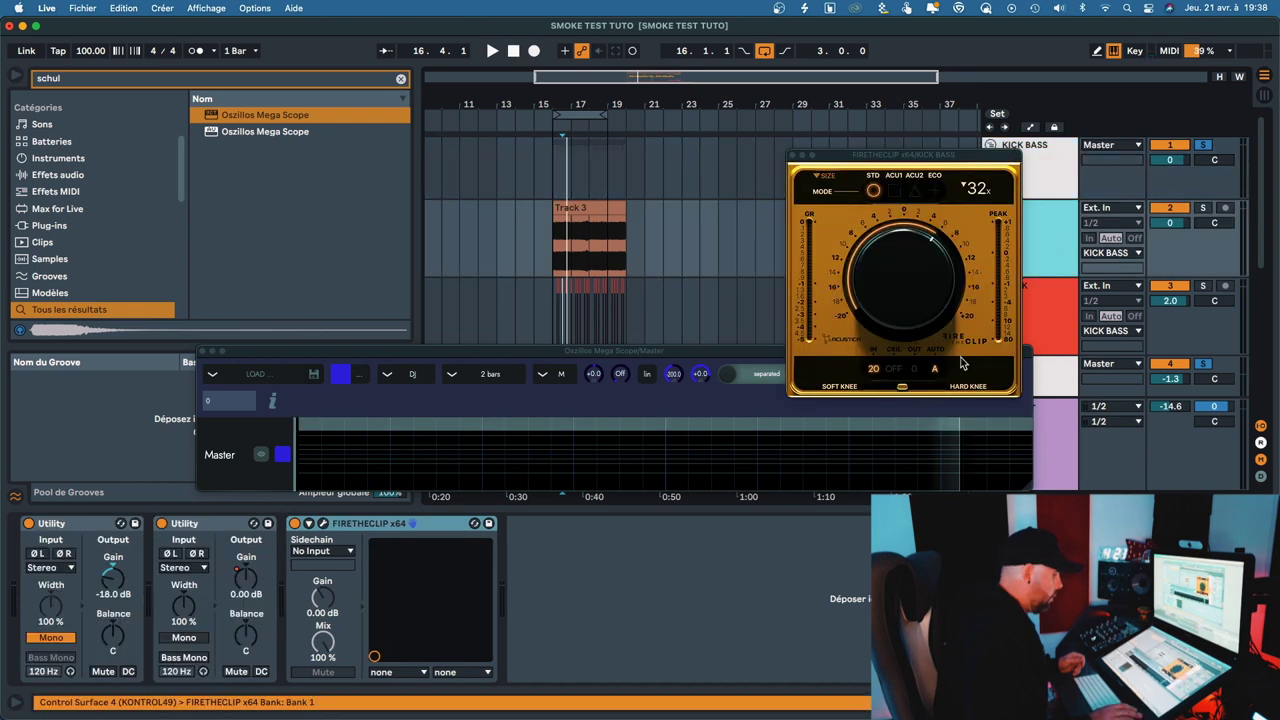
{"action": "left_click", "coordinate": [321, 524]}
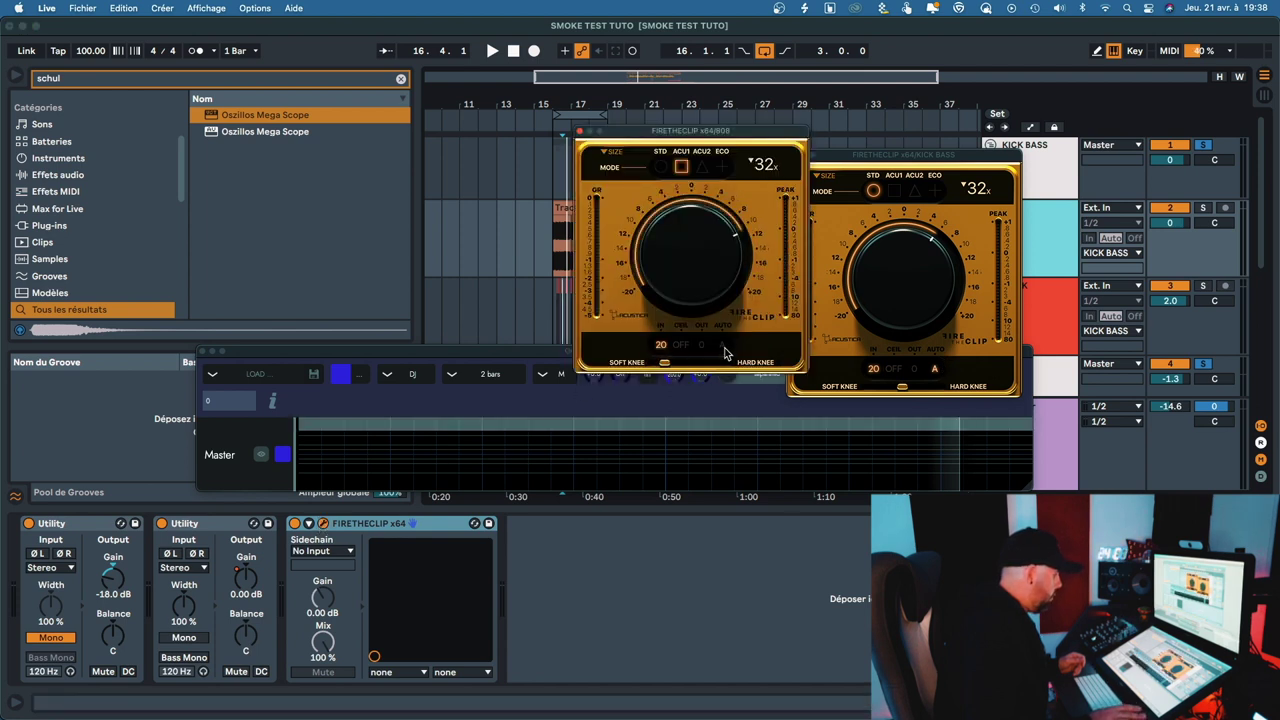
- Map the DRUMS clipper's on/off switch to the & key, then show the plug-in windows again and play the loop
{"action": "key", "text": "super+k"}
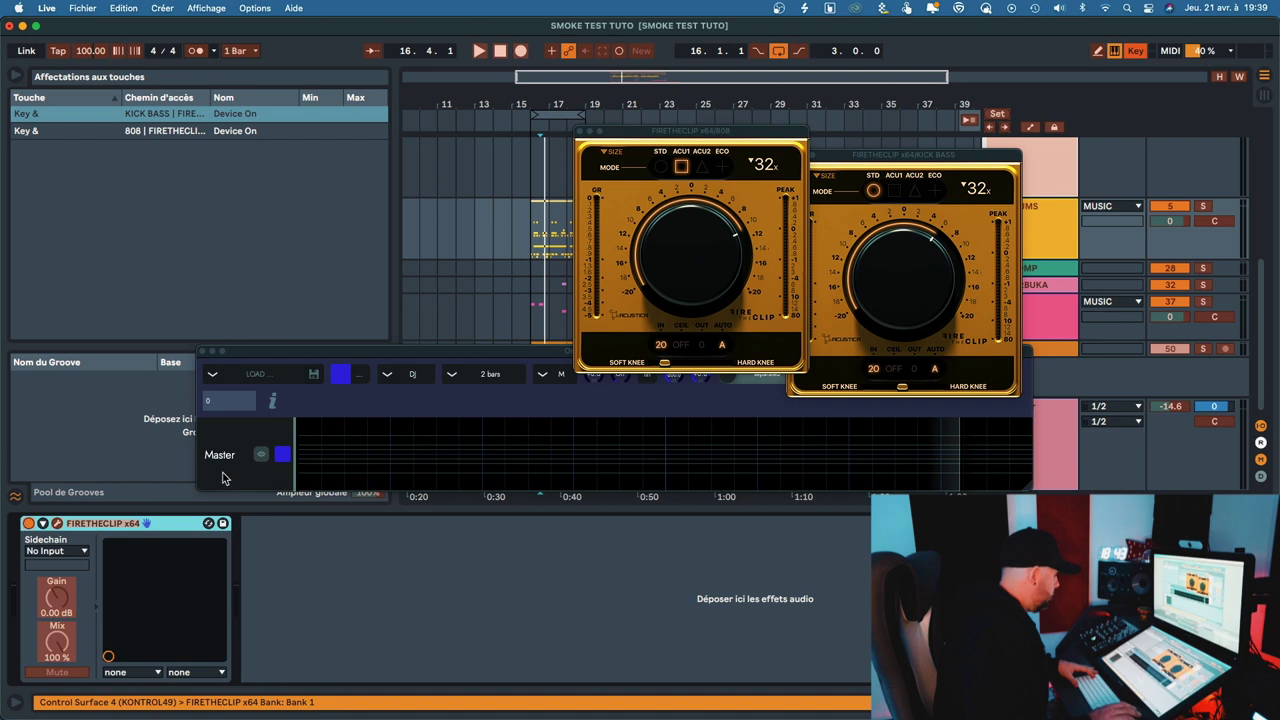
{"action": "left_click", "coordinate": [29, 524]}
{"action": "key", "text": "ampersand"}
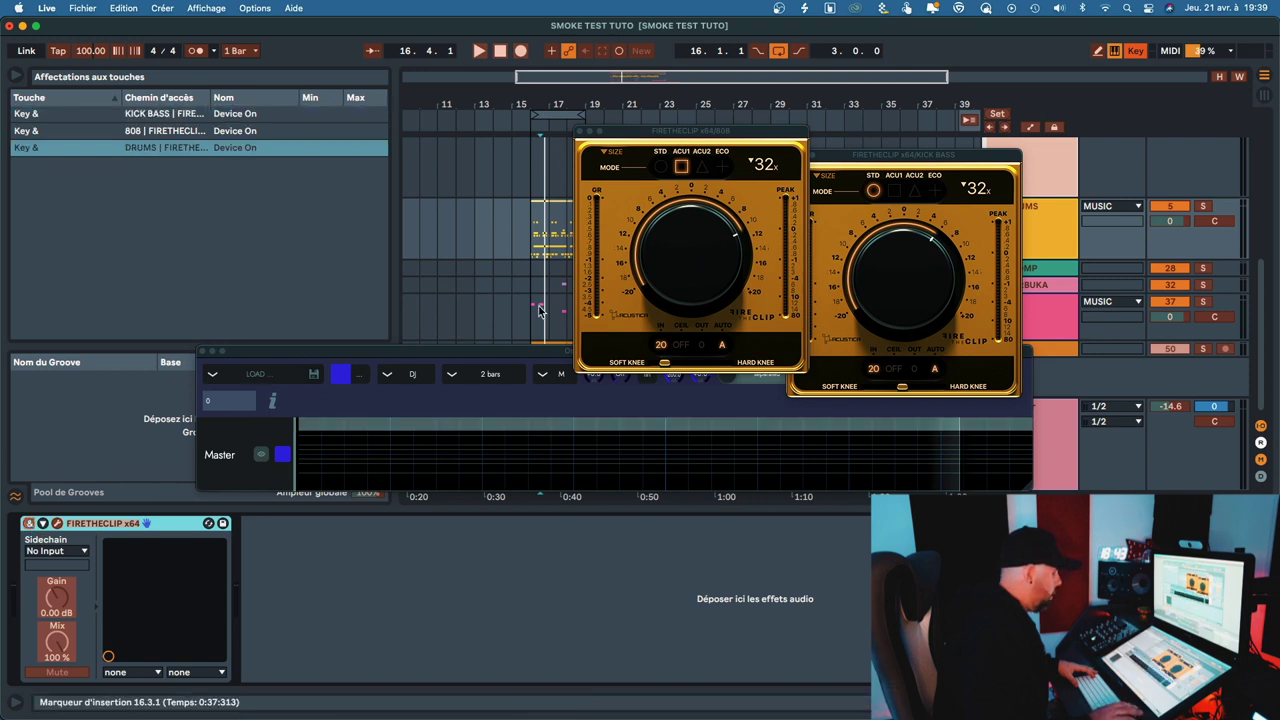
{"action": "left_click", "coordinate": [1142, 55]}
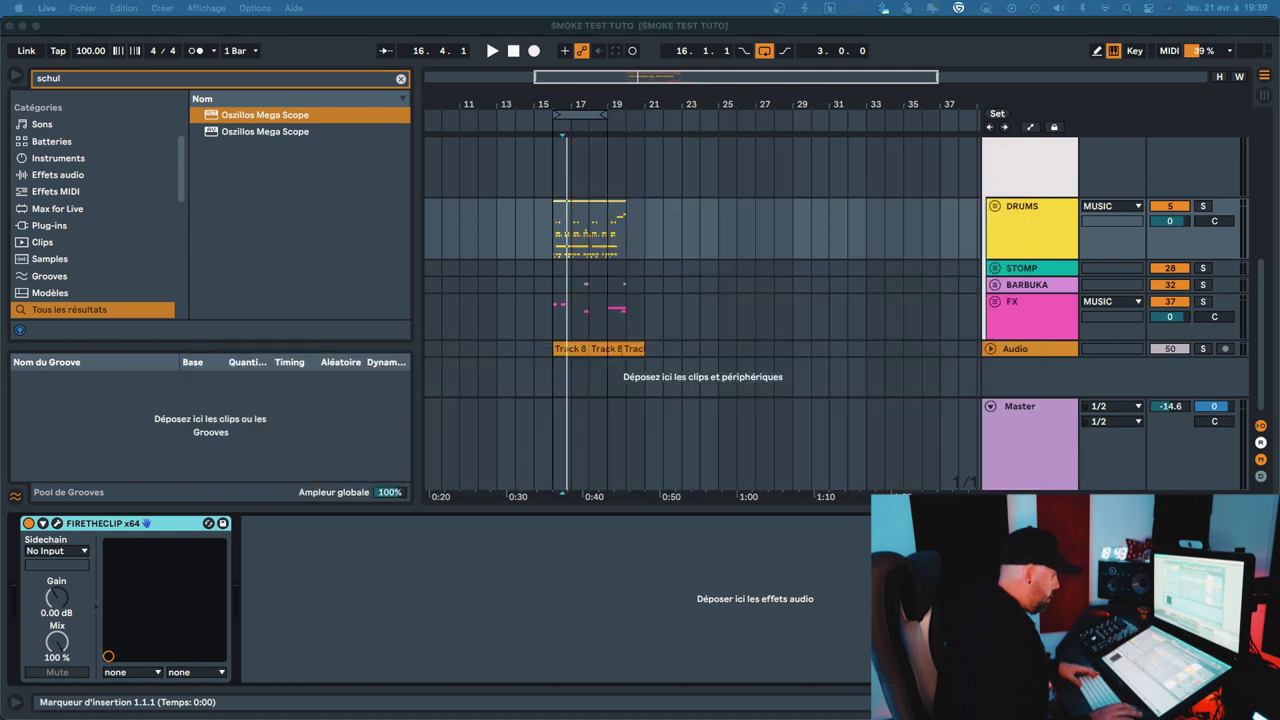
{"action": "left_click", "coordinate": [774, 298]}
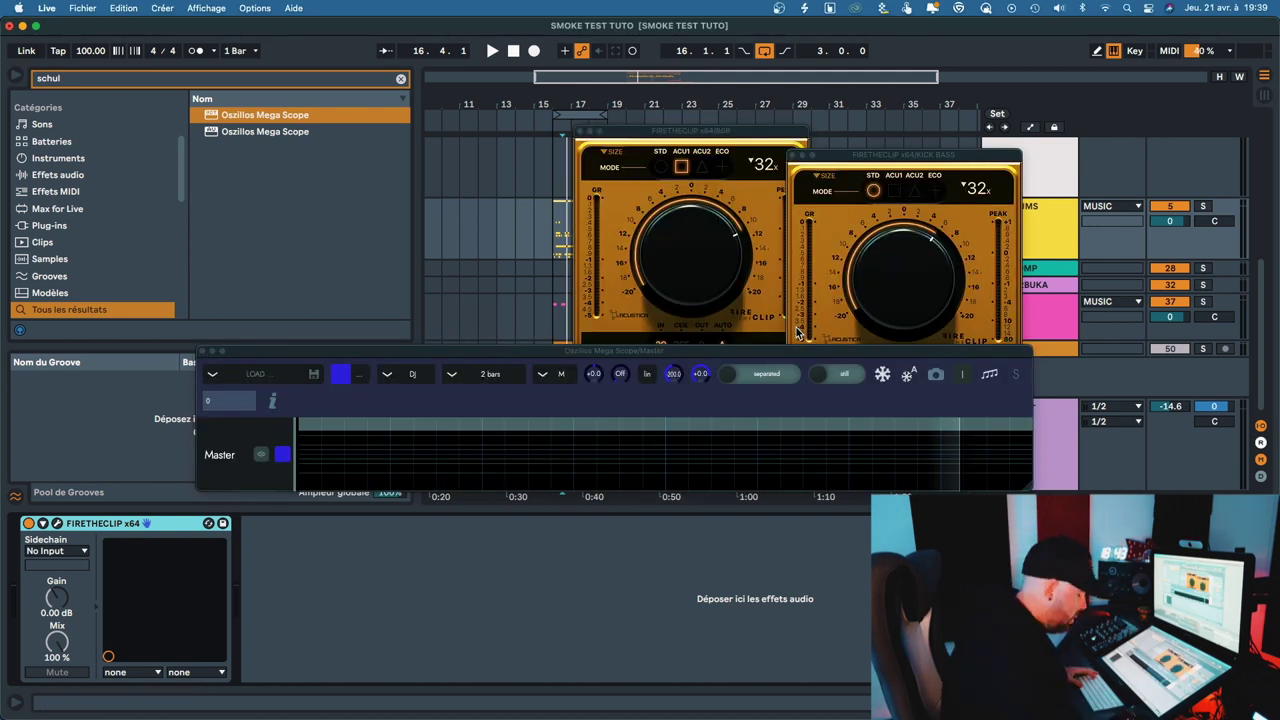
{"action": "key", "text": "space"}
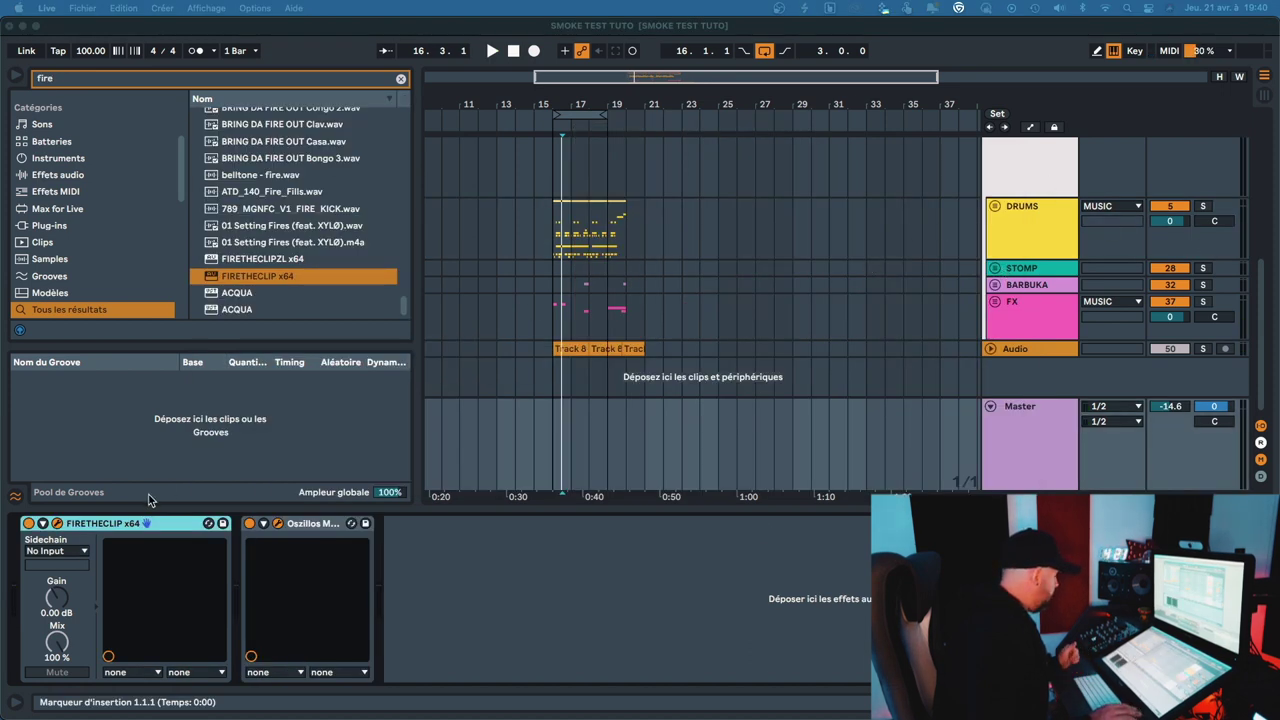
- Open the Master track's FIRETHECLIP and raise its gain while the loop plays
{"action": "left_click", "coordinate": [83, 530]}
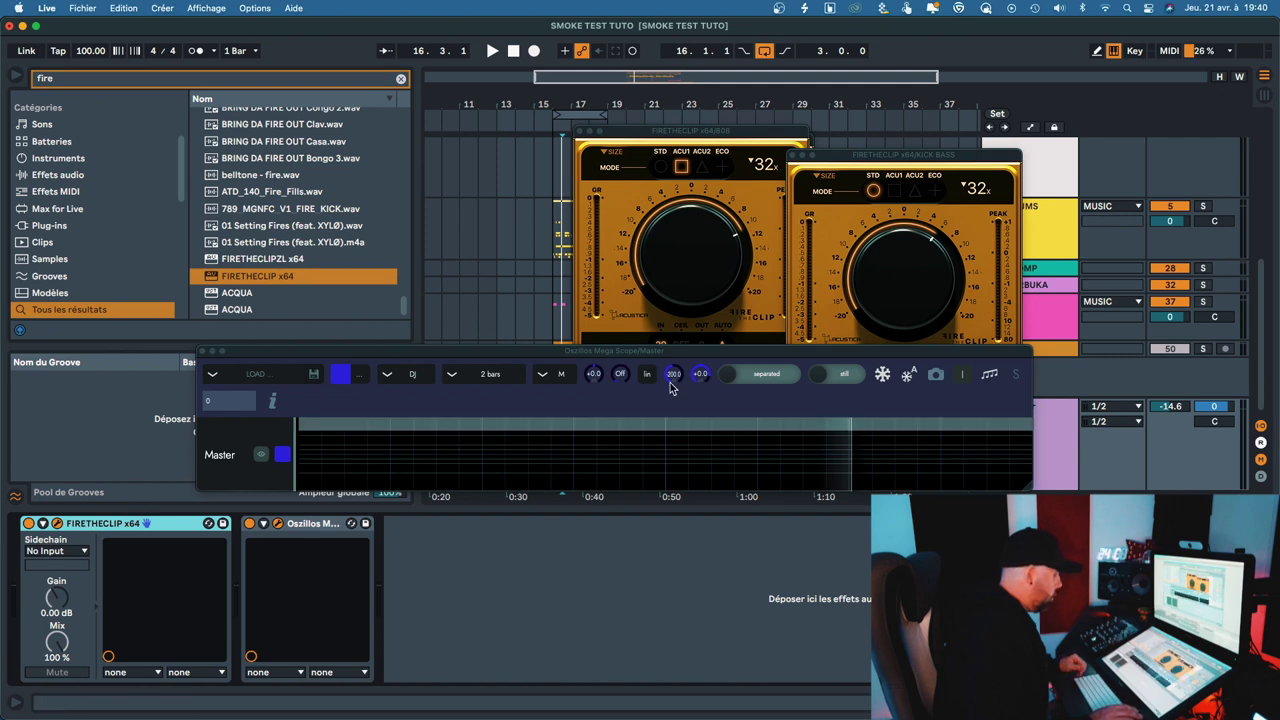
{"action": "left_click", "coordinate": [57, 525]}
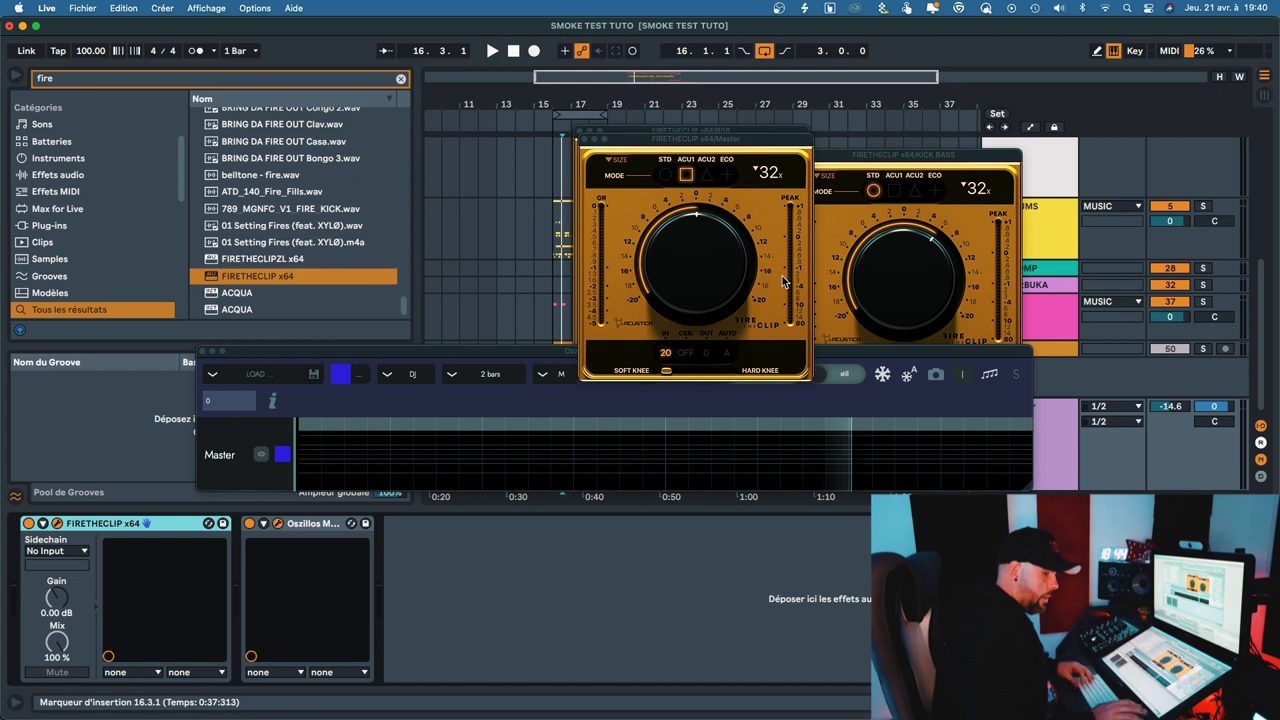
{"action": "key", "text": "space"}
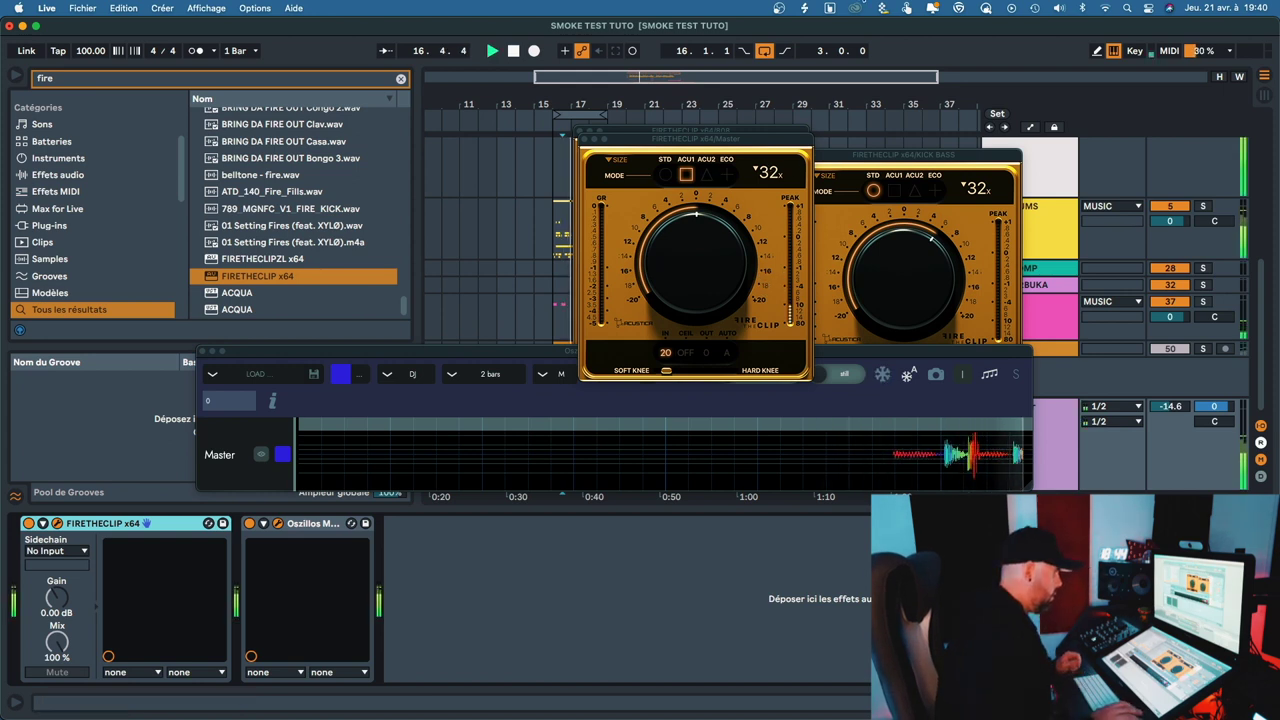
{"action": "key", "text": "super+Tab"}
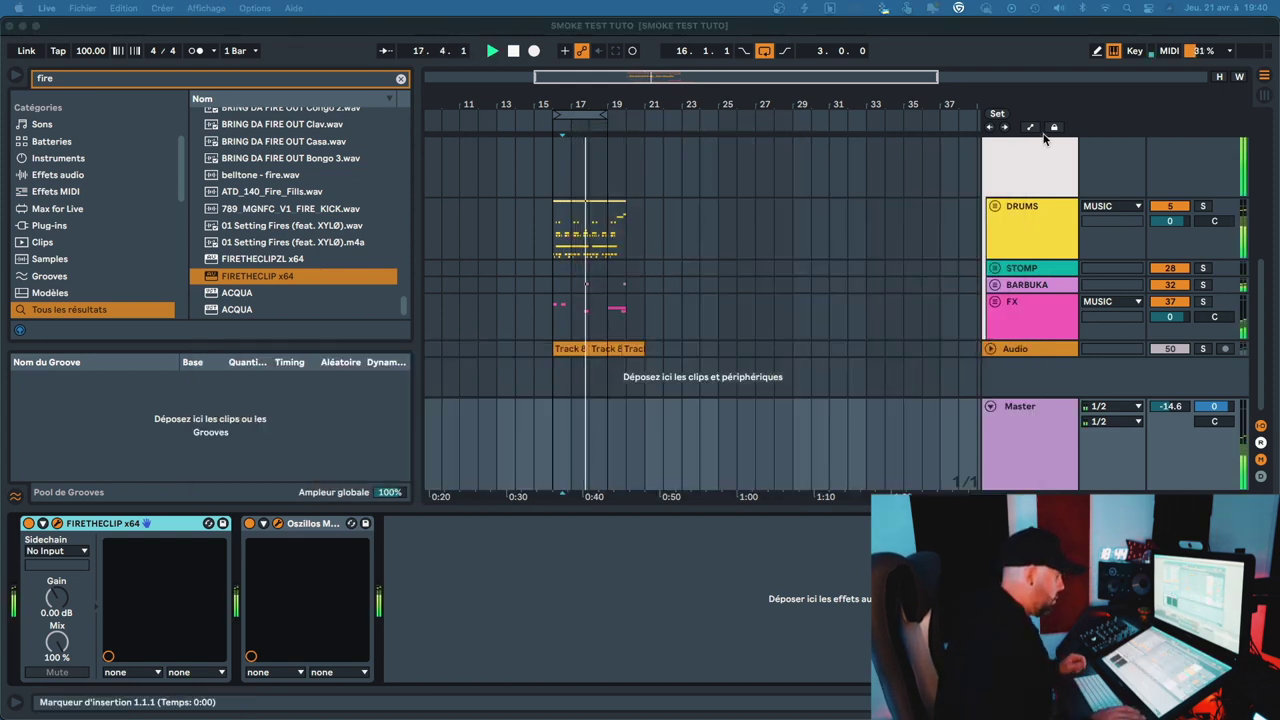
{"action": "left_click", "coordinate": [1033, 176]}
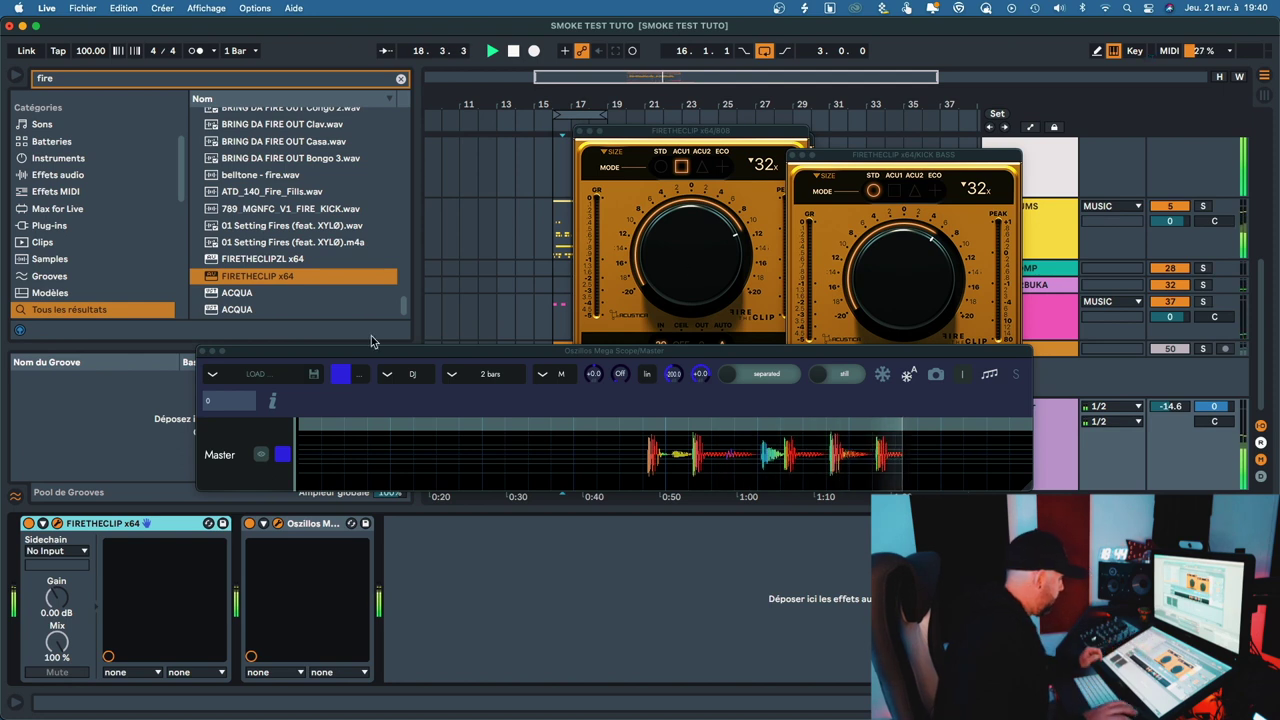
{"action": "left_click", "coordinate": [57, 523]}
{"action": "left_click", "coordinate": [666, 262]}
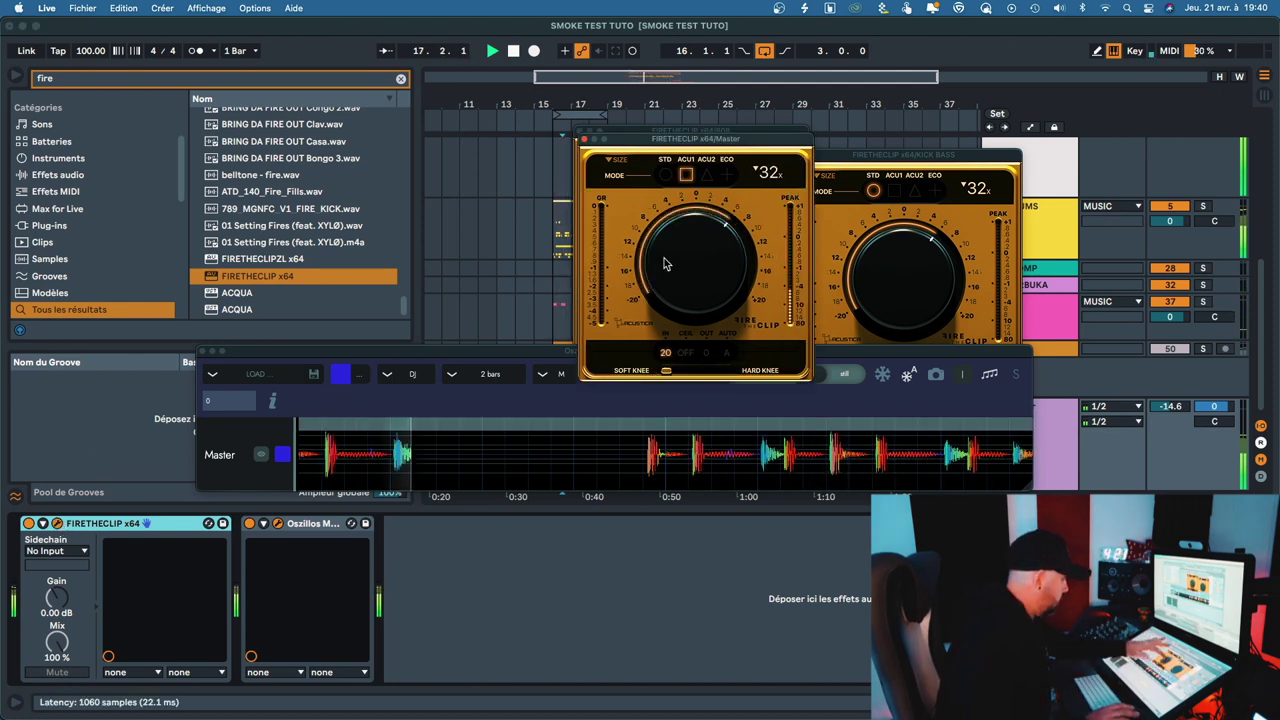
{"action": "mouse_move", "coordinate": [665, 255]}
{"action": "left_mouse_down"}
{"action": "mouse_move", "coordinate": [674, 240]}
{"action": "mouse_move", "coordinate": [662, 252]}
{"action": "left_mouse_up"}
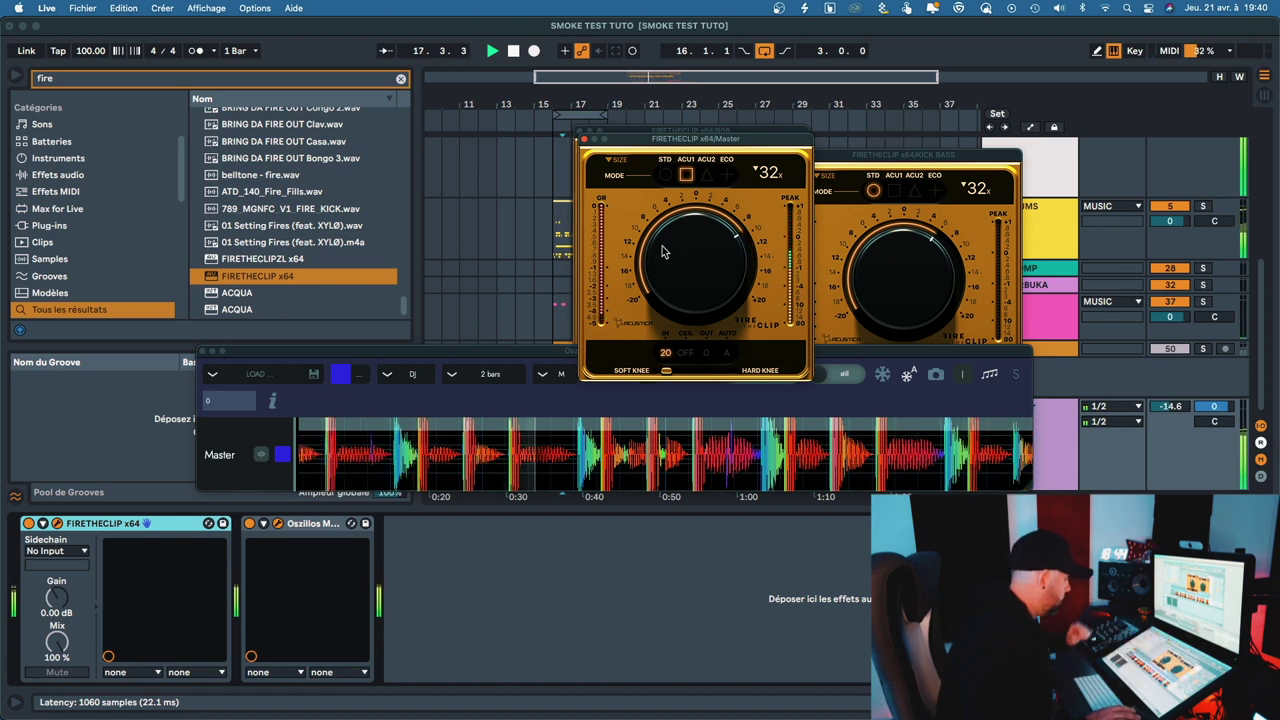
- Search the browser for "youlean"
{"action": "key", "text": "BackSpace"}
{"action": "key", "text": "BackSpace"}
{"action": "key", "text": "BackSpace"}
{"action": "key", "text": "BackSpace"}
{"action": "type", "text": "youlean"}
{"action": "key", "text": "Return"}
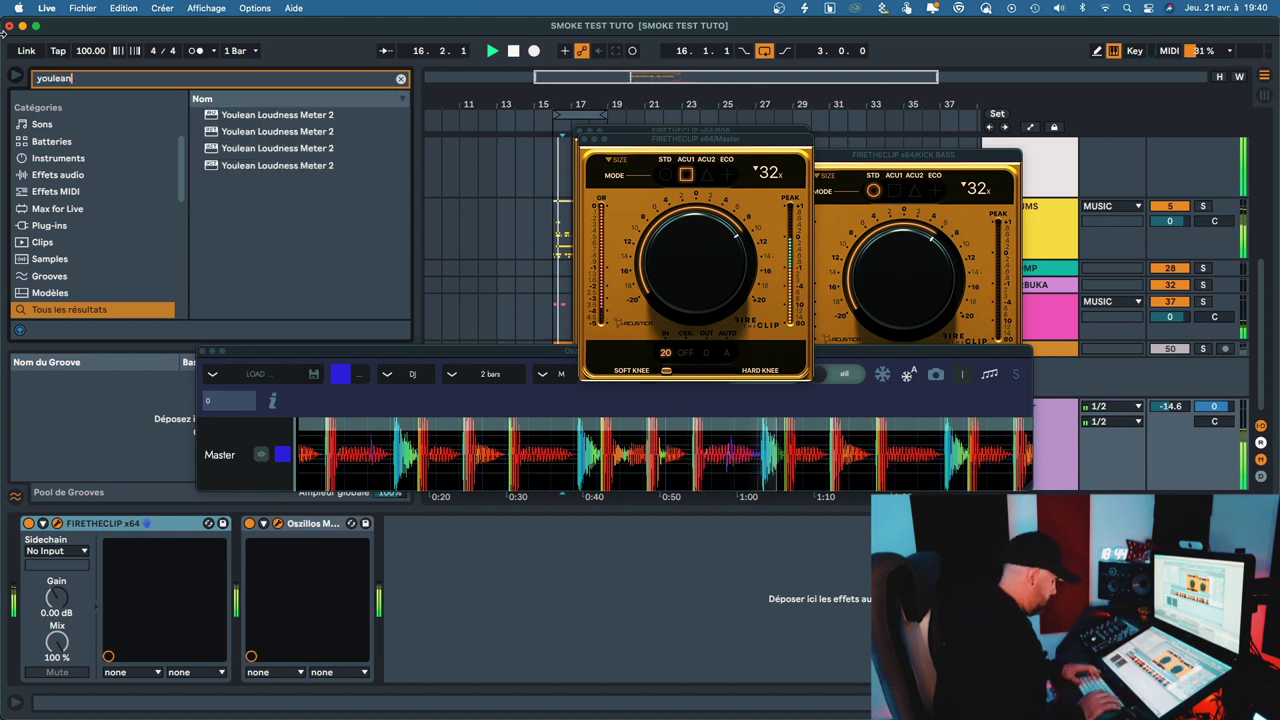
- Search the browser for "swiss met" and add Swiss Army Meter.amxd after Oszillos Mega Scope on the Master track
{"action": "type", "text": "sw"}
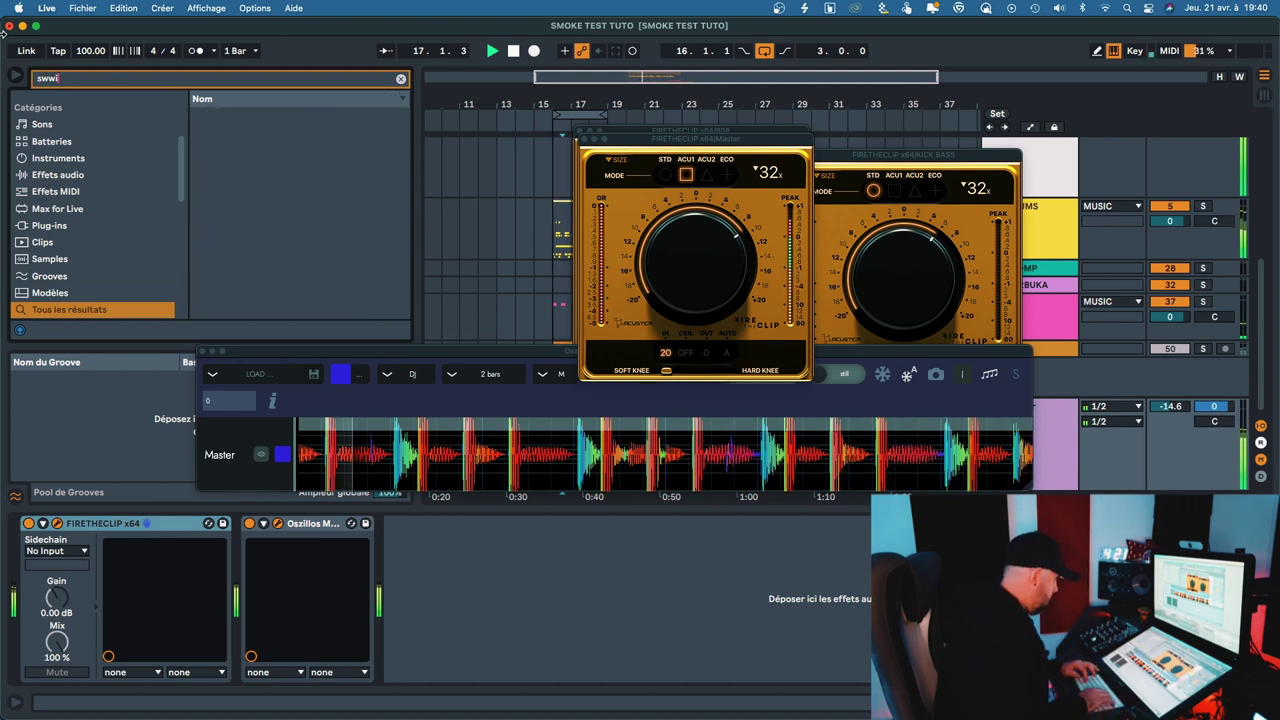
{"action": "type", "text": "iss met"}
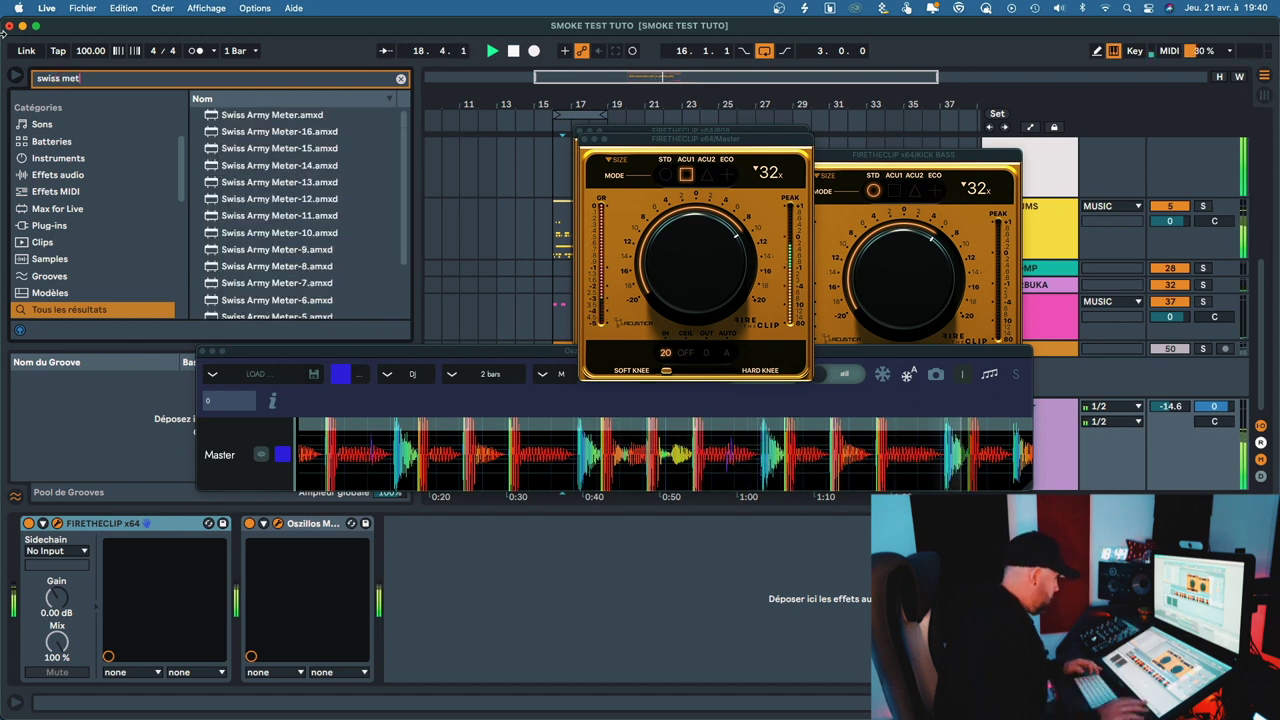
{"action": "key", "text": "Down"}
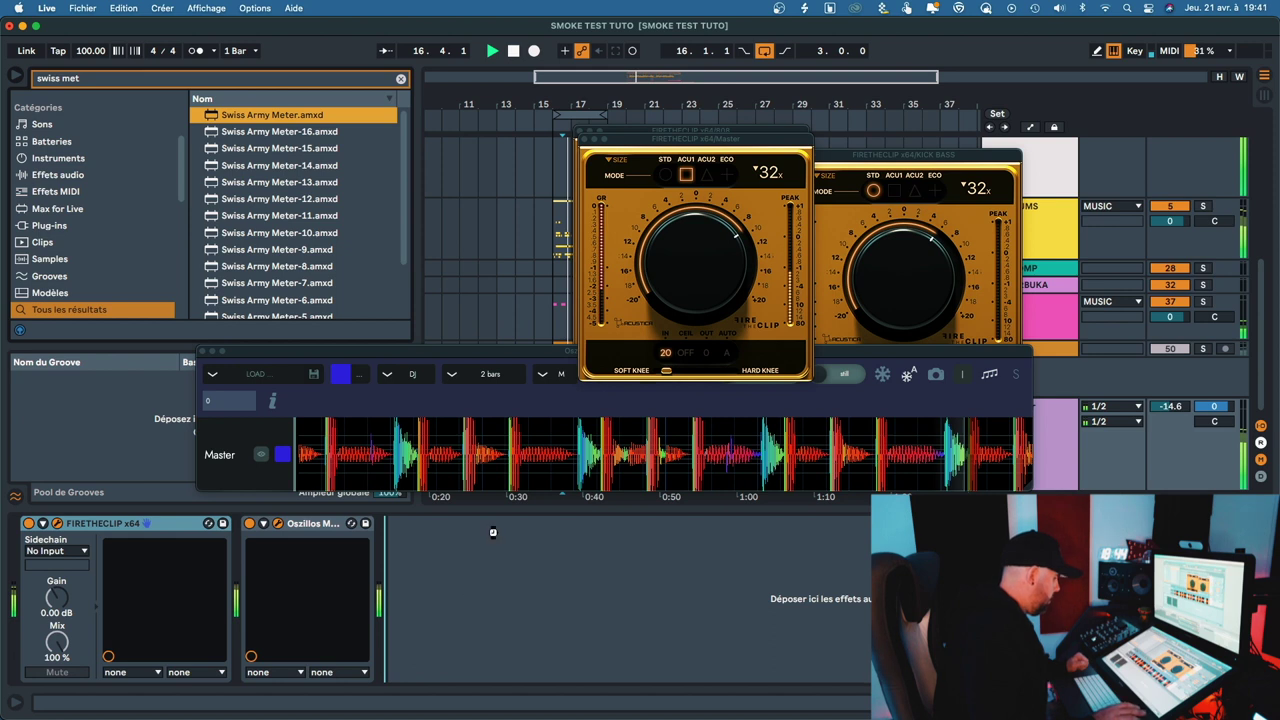
{"action": "left_click_drag", "start_coordinate": [492, 532], "coordinate": [490, 540]}
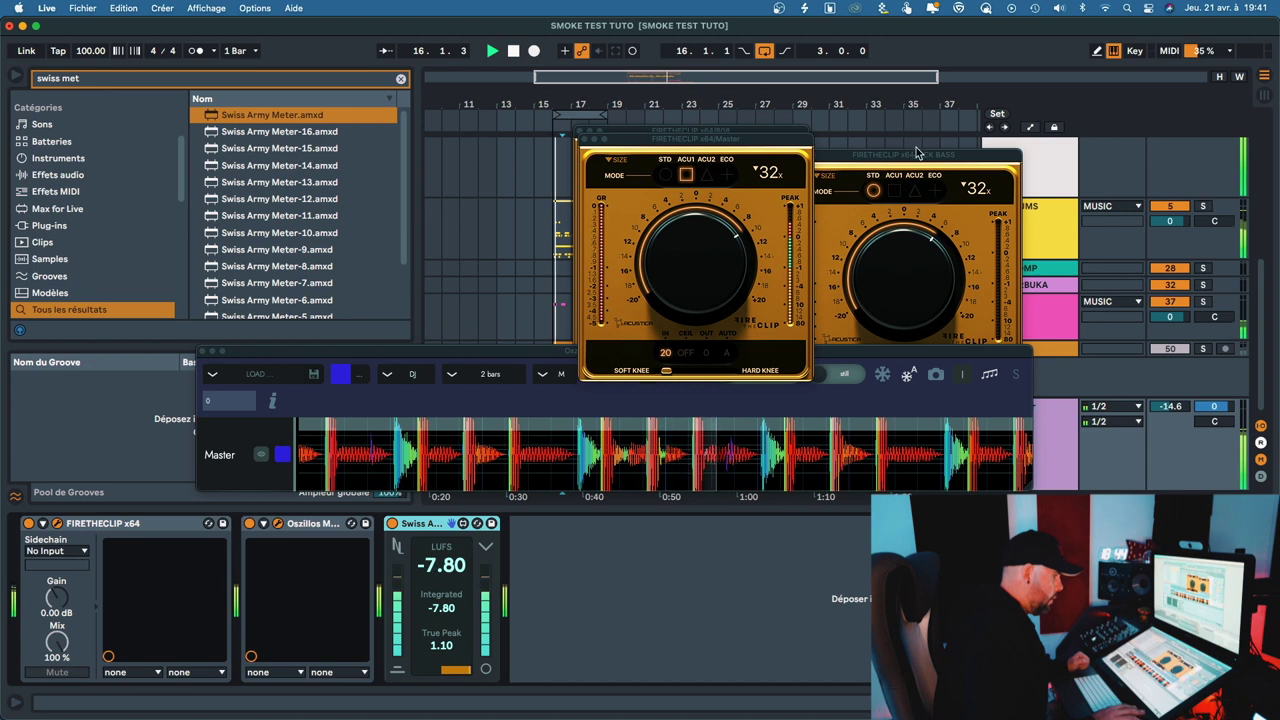
- Move the KICK BASS clipper window clear of the track list and set the KICK track's volume to -0.6
{"action": "left_click_drag", "start_coordinate": [916, 152], "coordinate": [811, 128]}
{"action": "scroll", "coordinate": [1095, 288], "scroll_direction": "up", "scroll_amount": 3}
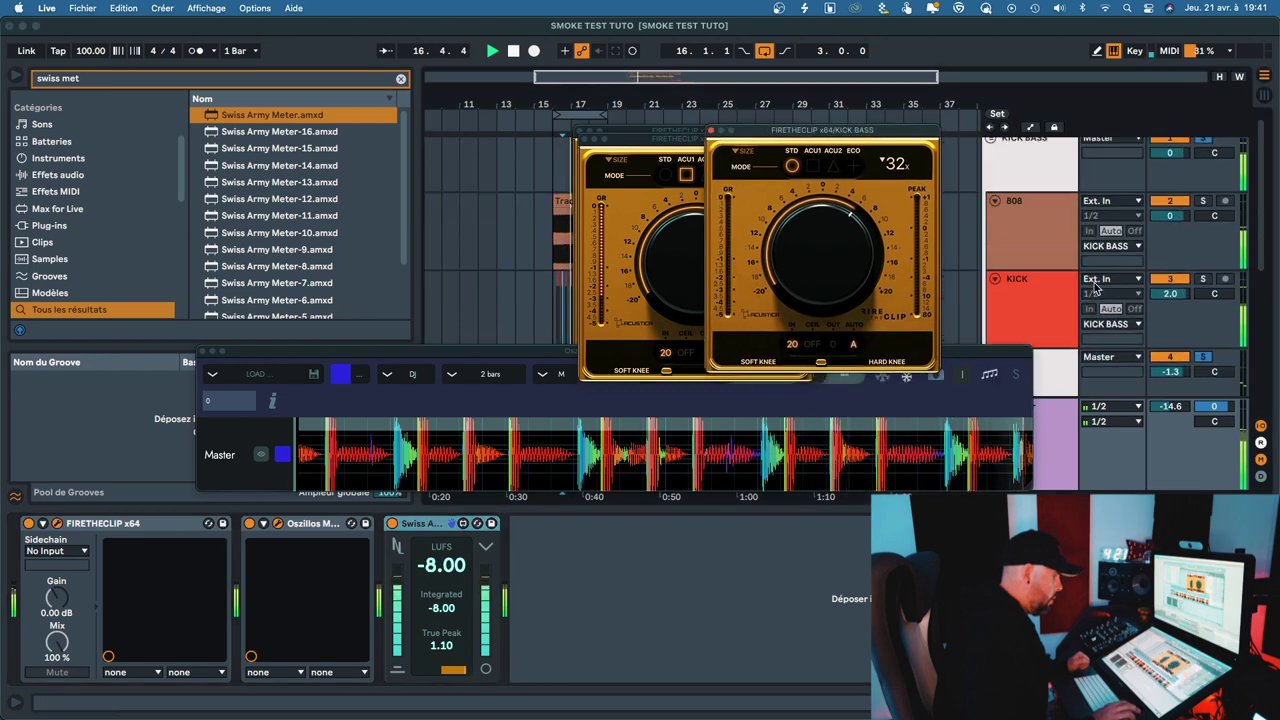
{"action": "left_click_drag", "start_coordinate": [1170, 293], "coordinate": [1170, 290]}
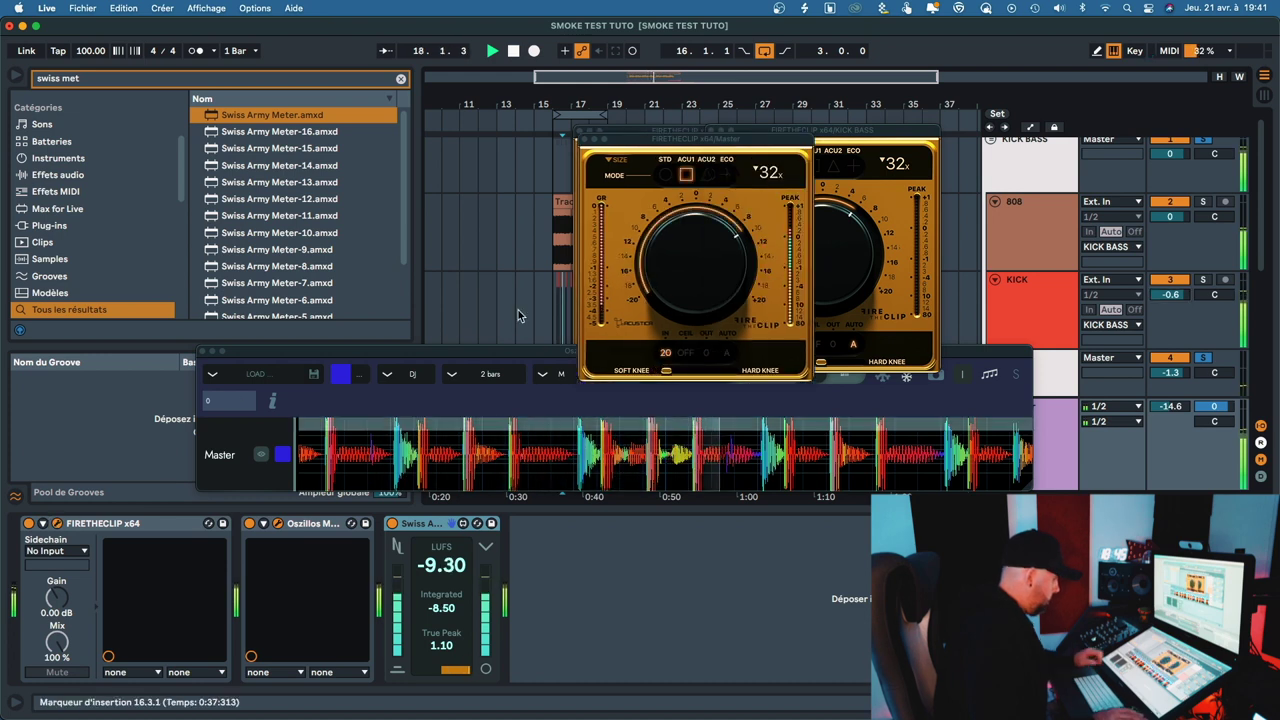
- Raise the Master clipper's gain further during playback, then stop the loop and show the plug-in windows again
{"action": "left_click_drag", "start_coordinate": [700, 309], "coordinate": [660, 273]}
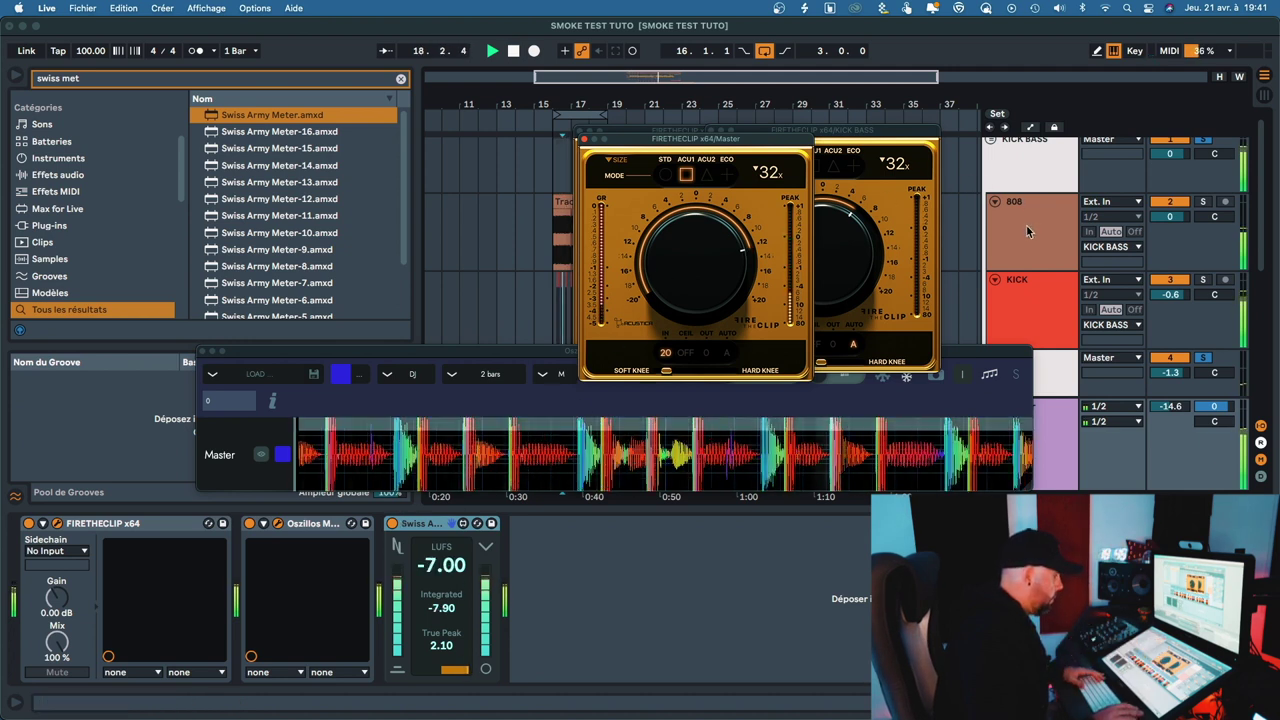
{"action": "key", "text": "super+Tab"}
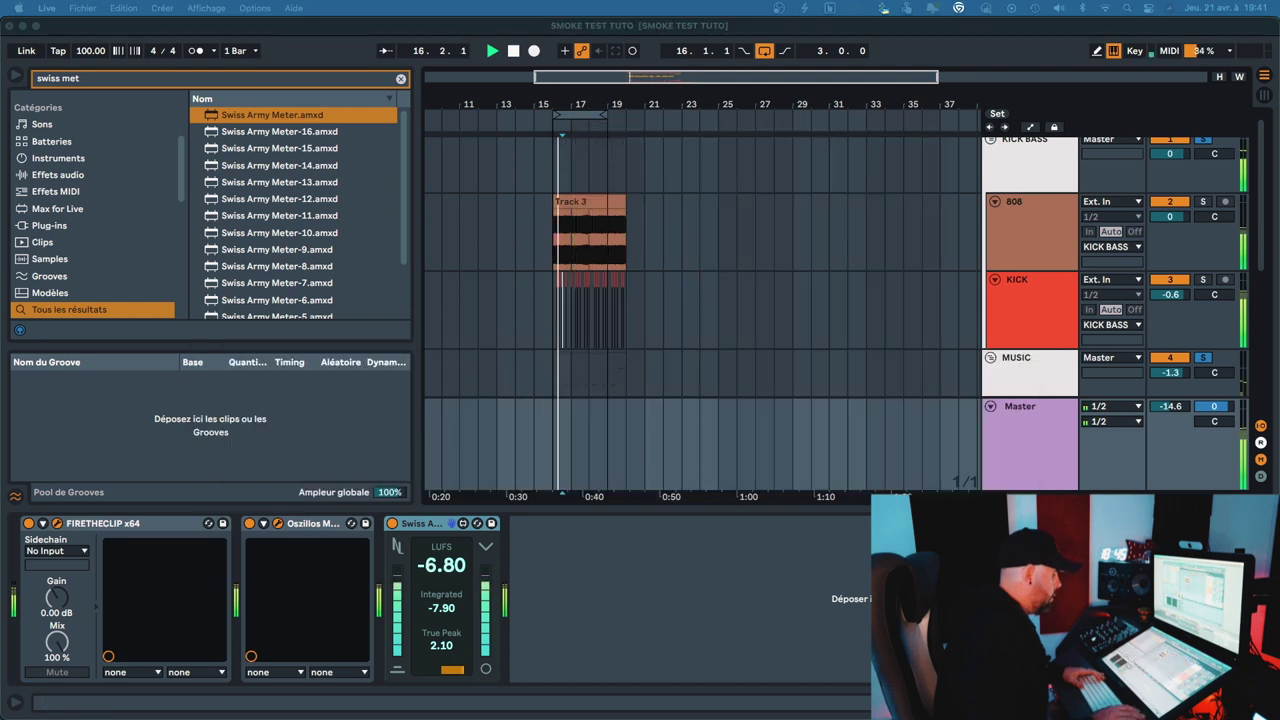
{"action": "key", "text": "space"}
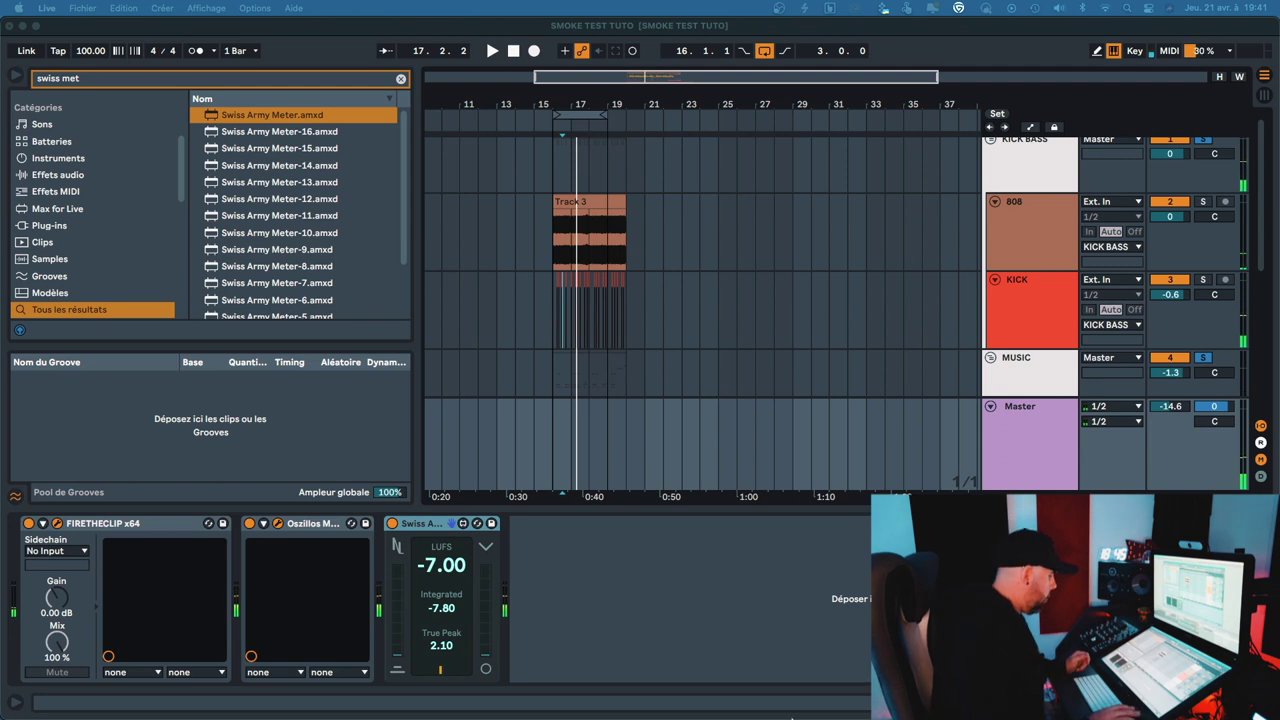
{"action": "left_click", "coordinate": [759, 607]}
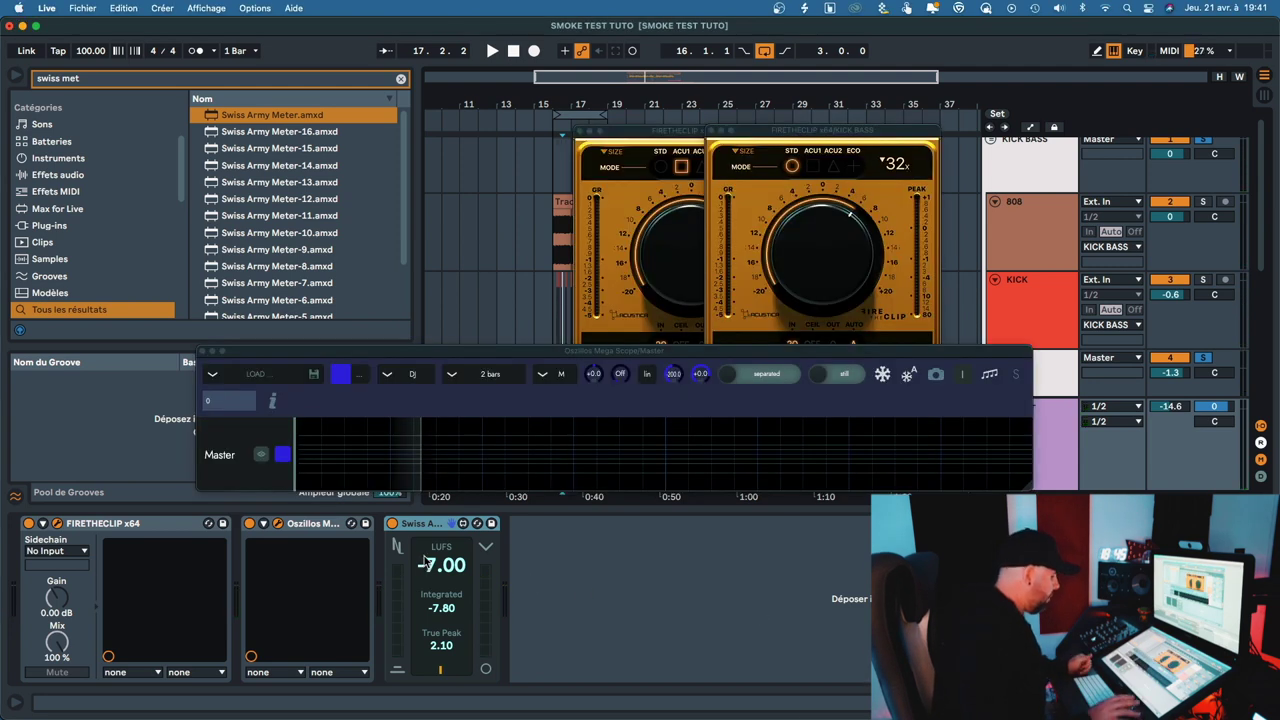